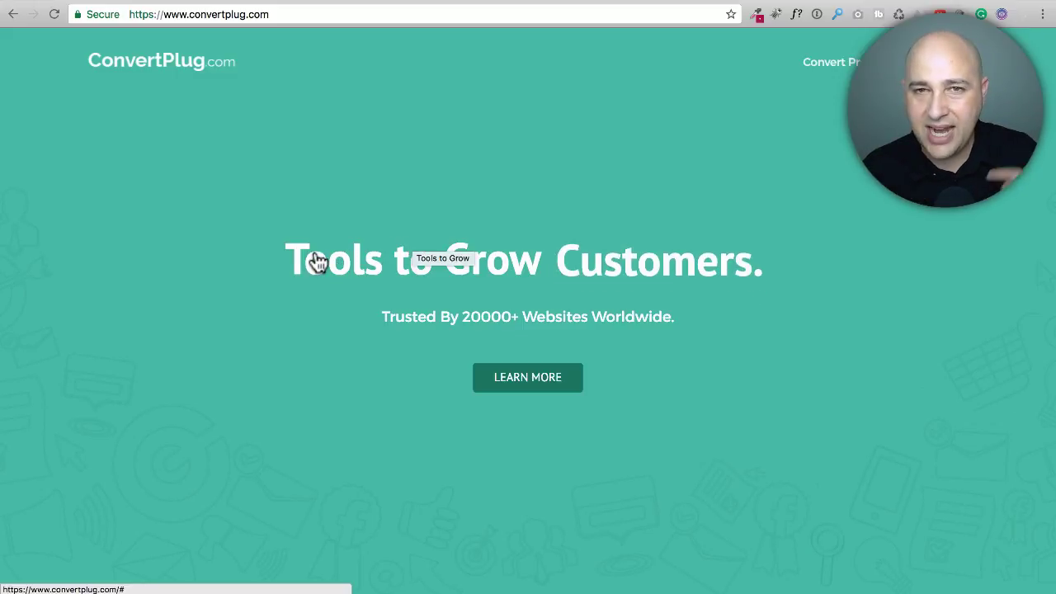
- Look over the Convert Plus and Convert Pro offers on the ConvertPlug homepage and open the Convert Pro product page
scroll(318, 261, down, 10)
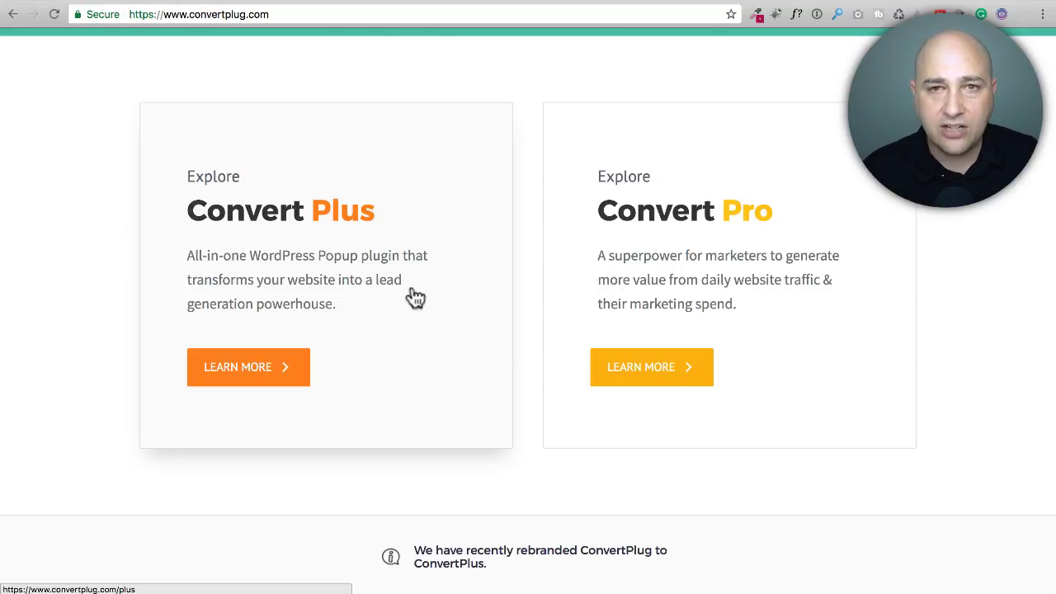
scroll(415, 298, up, 7)
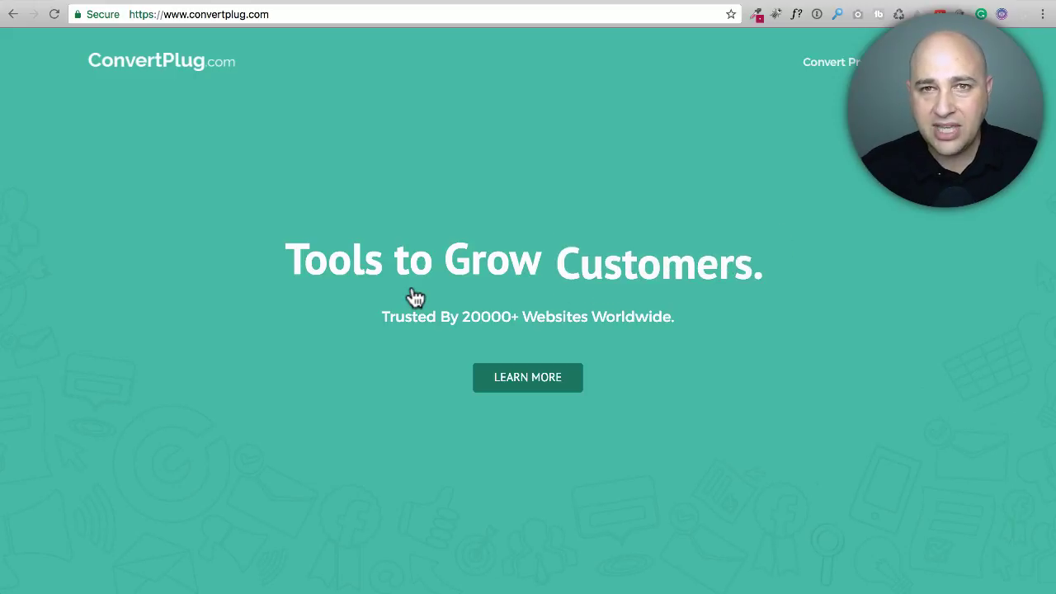
scroll(414, 297, down, 10)
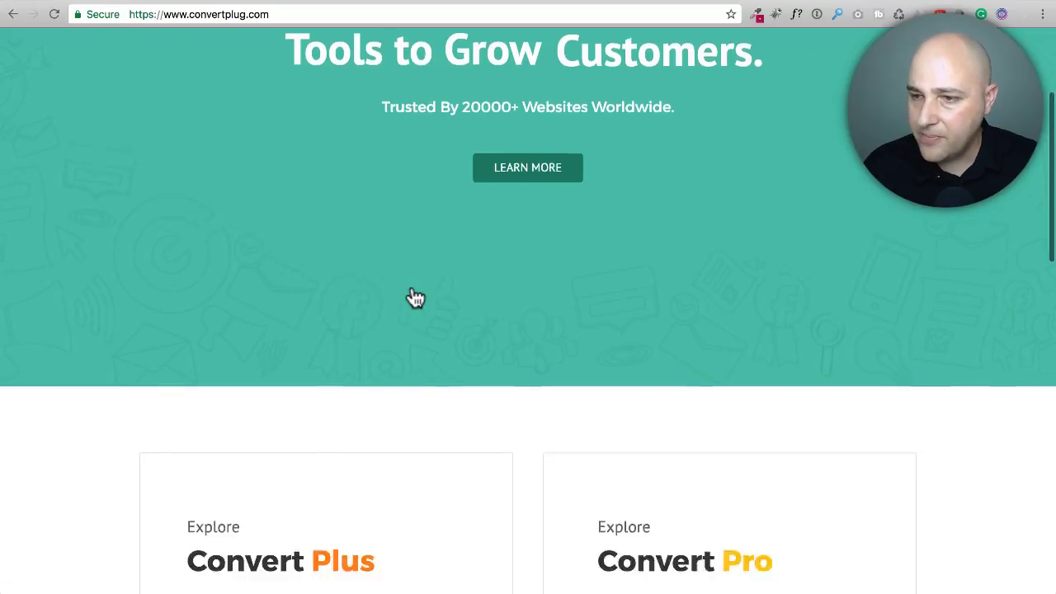
click(675, 332)
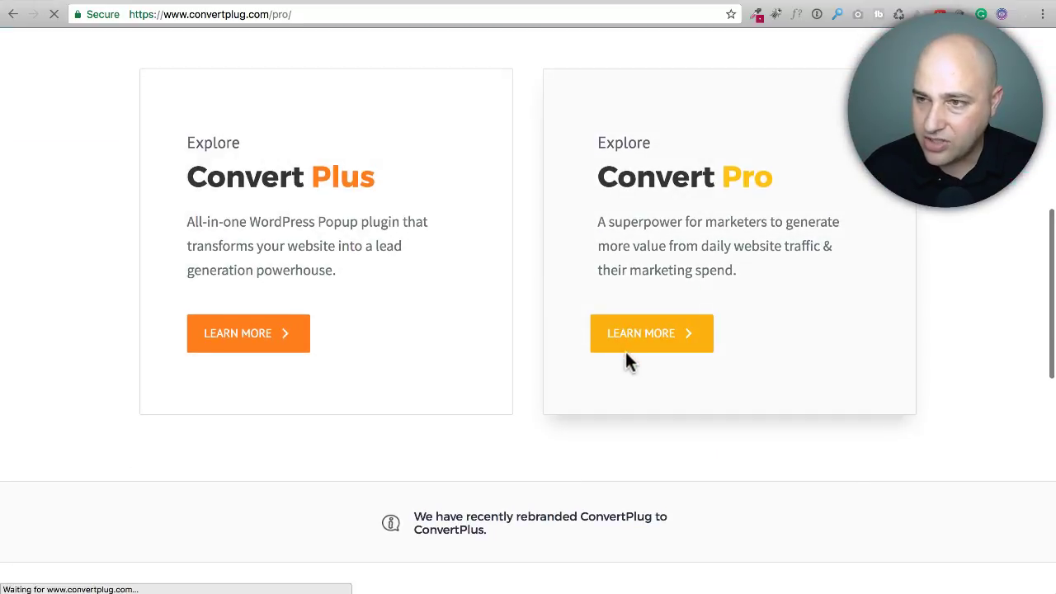
- Read the Convert Pro page's feature highlights and the section on what makes it marketers' best choice, including Design Freedom
scroll(640, 330, down, 5)
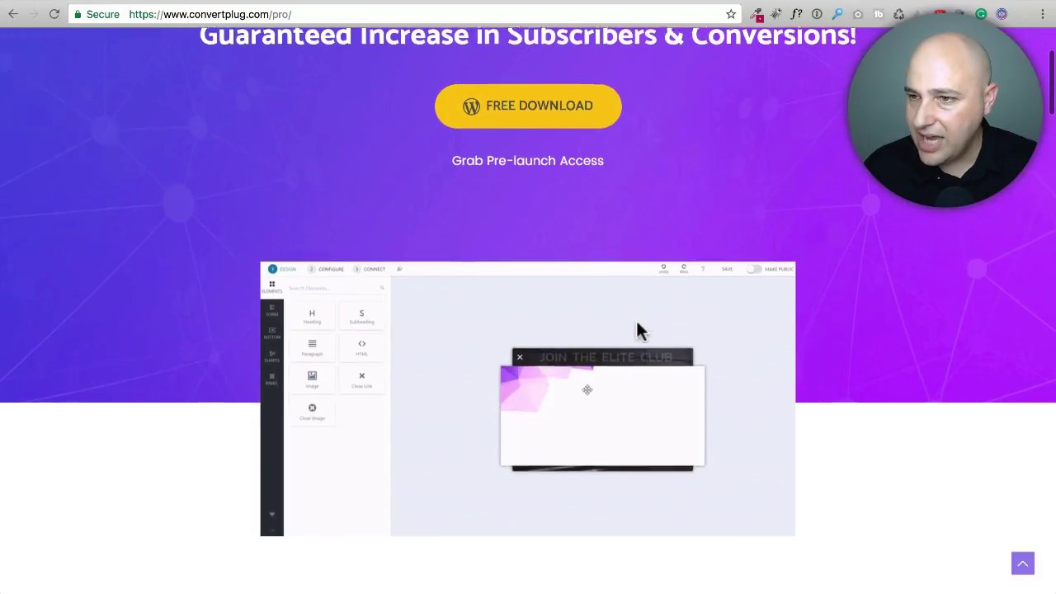
scroll(630, 320, down, 4)
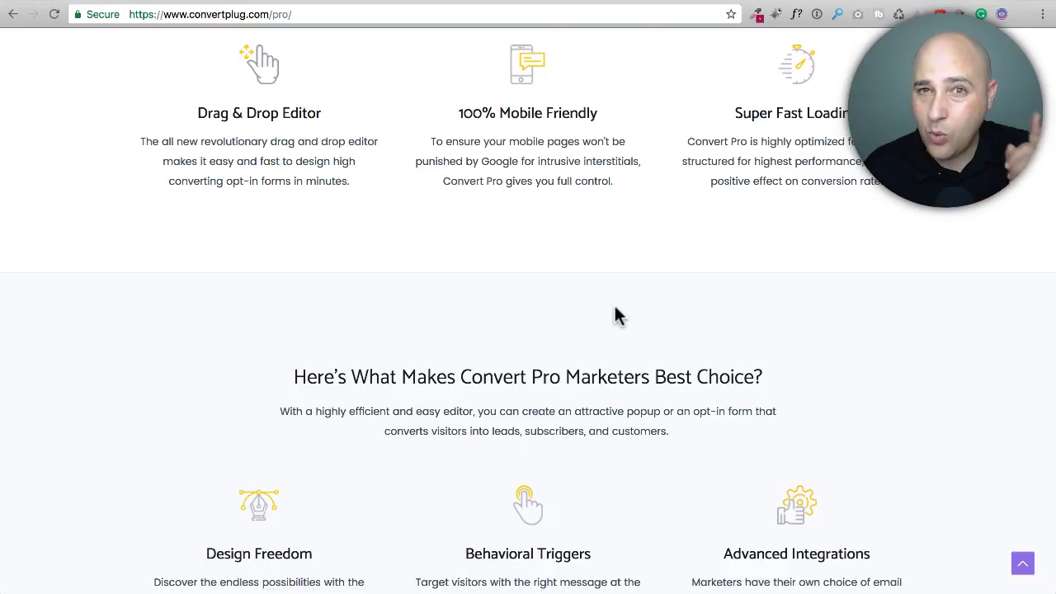
scroll(614, 307, up, 2)
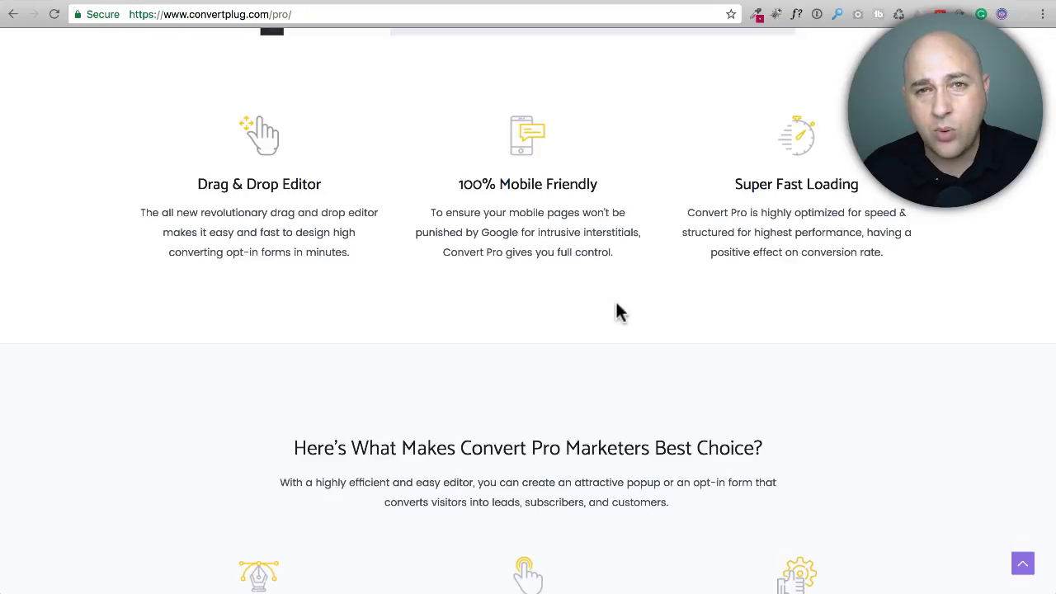
scroll(620, 312, down, 4)
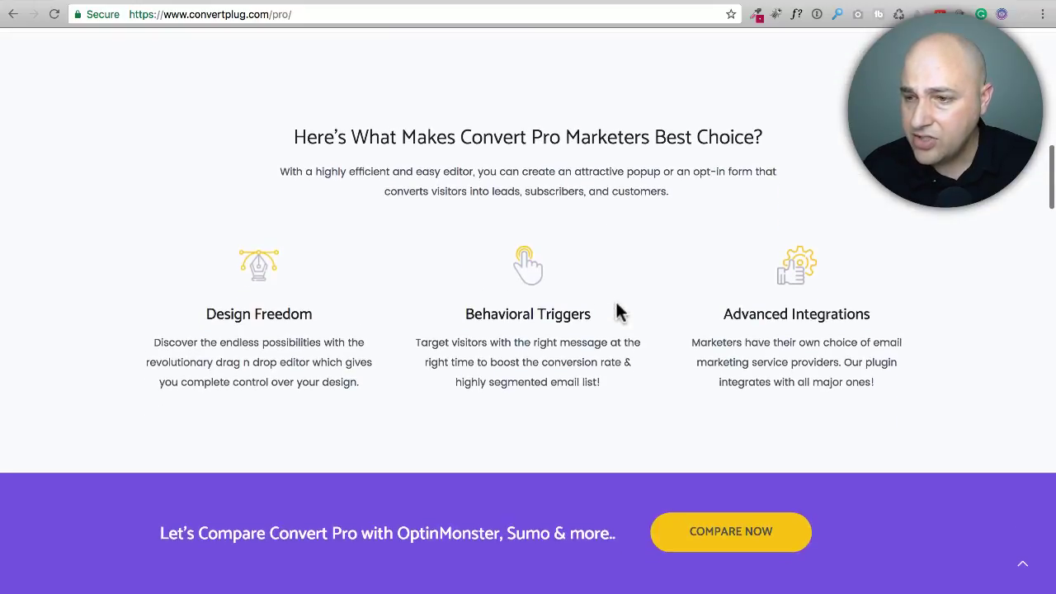
scroll(620, 311, down, 1)
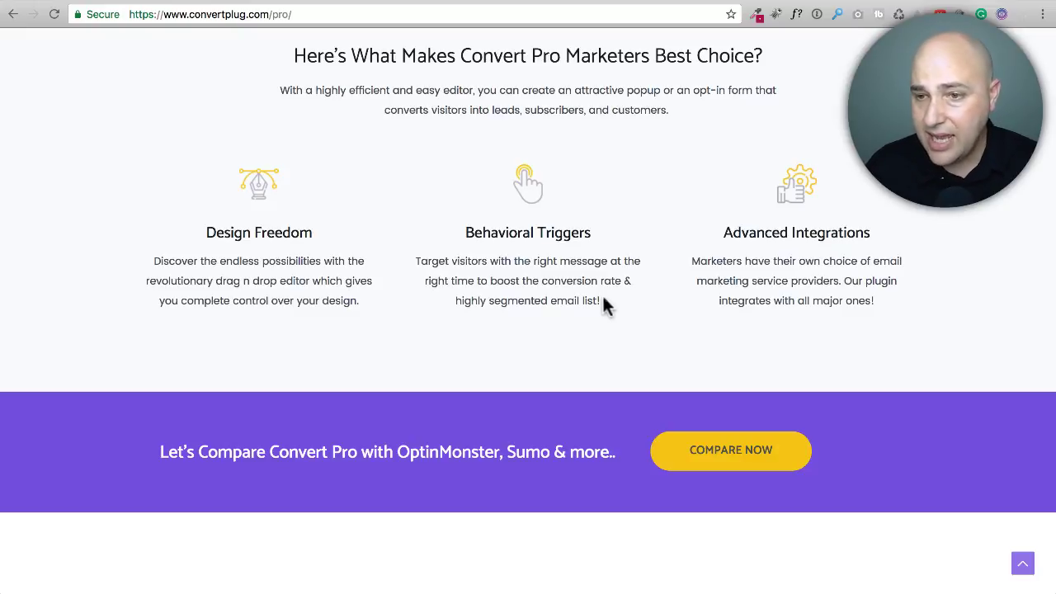
drag(341, 235, 182, 235)
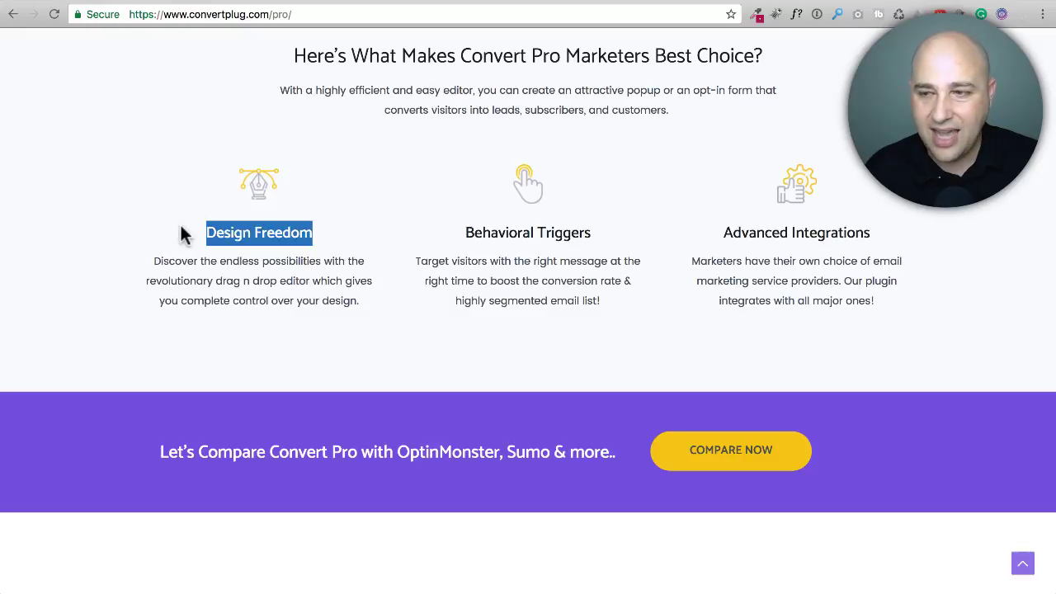
- Review the rest of the Convert Pro page: competitor comparison, template library, popup features, integrations, support and FAQ
scroll(500, 214, down, 6)
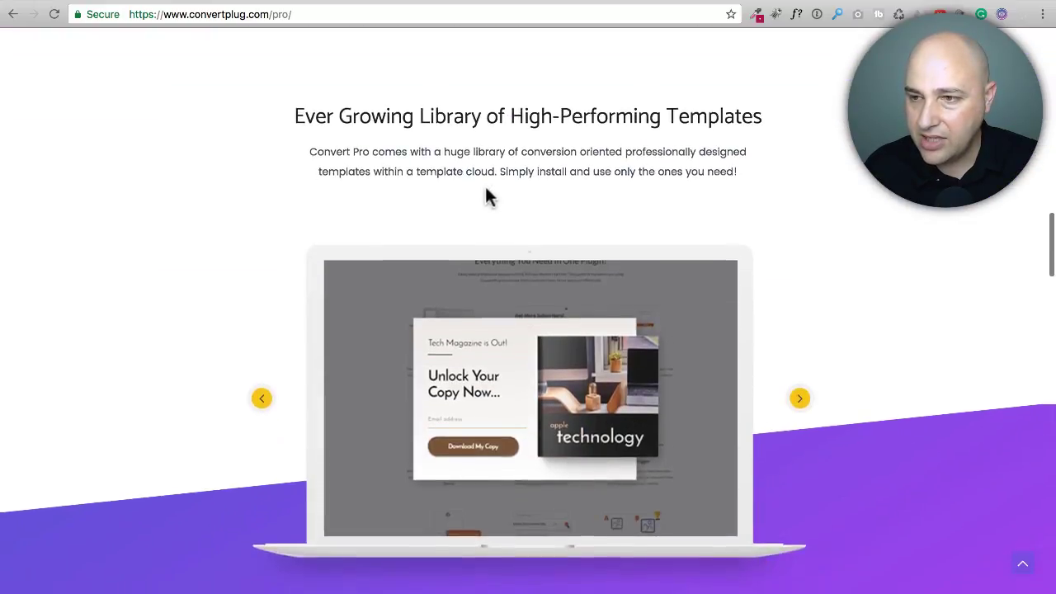
scroll(488, 193, up, 2)
scroll(486, 196, up, 2)
scroll(479, 198, down, 1)
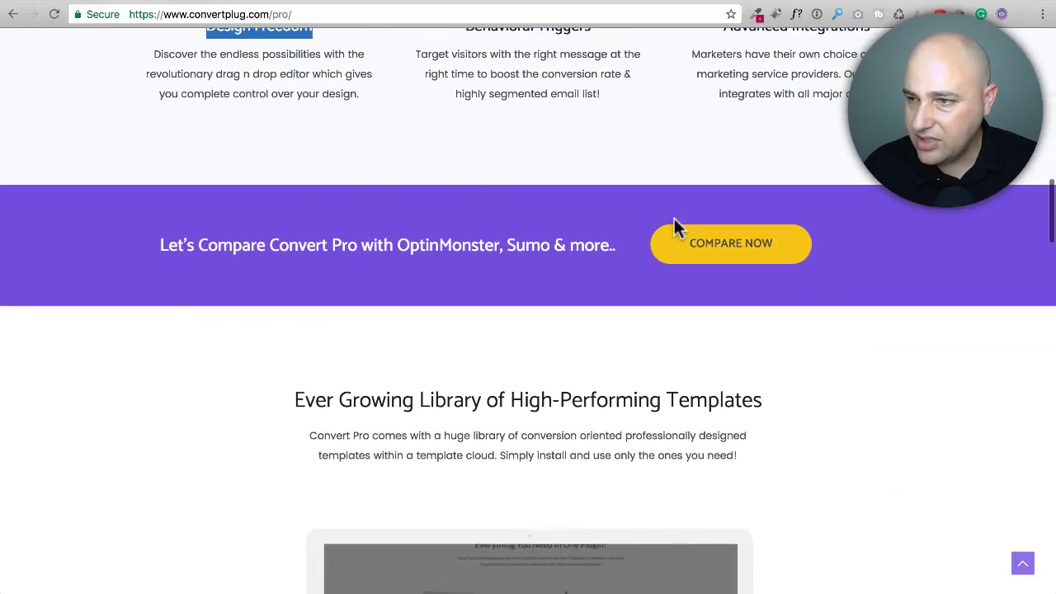
drag(347, 247, 604, 238)
scroll(559, 234, down, 5)
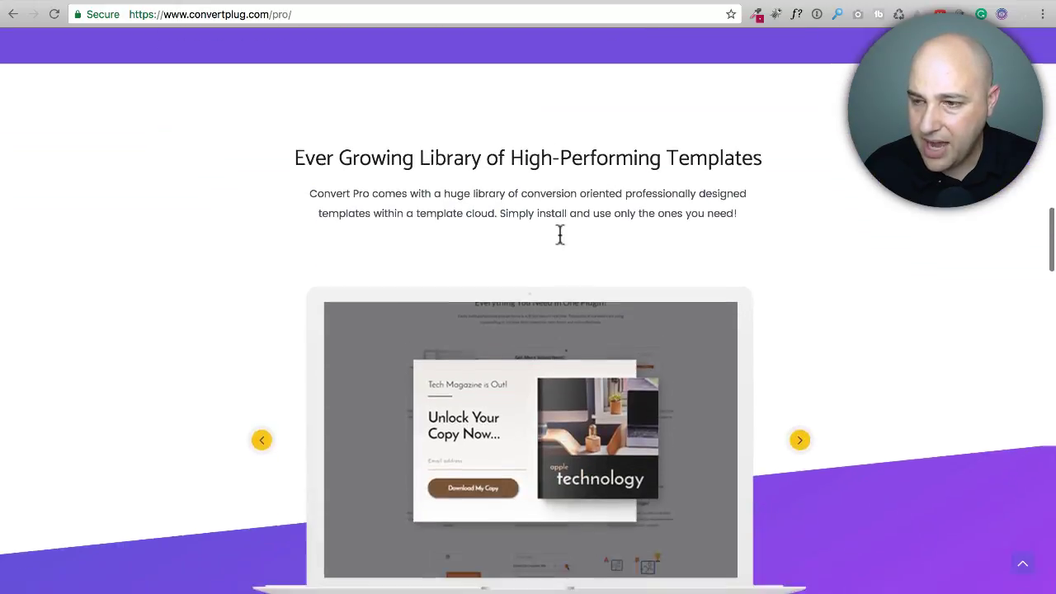
scroll(559, 233, down, 6)
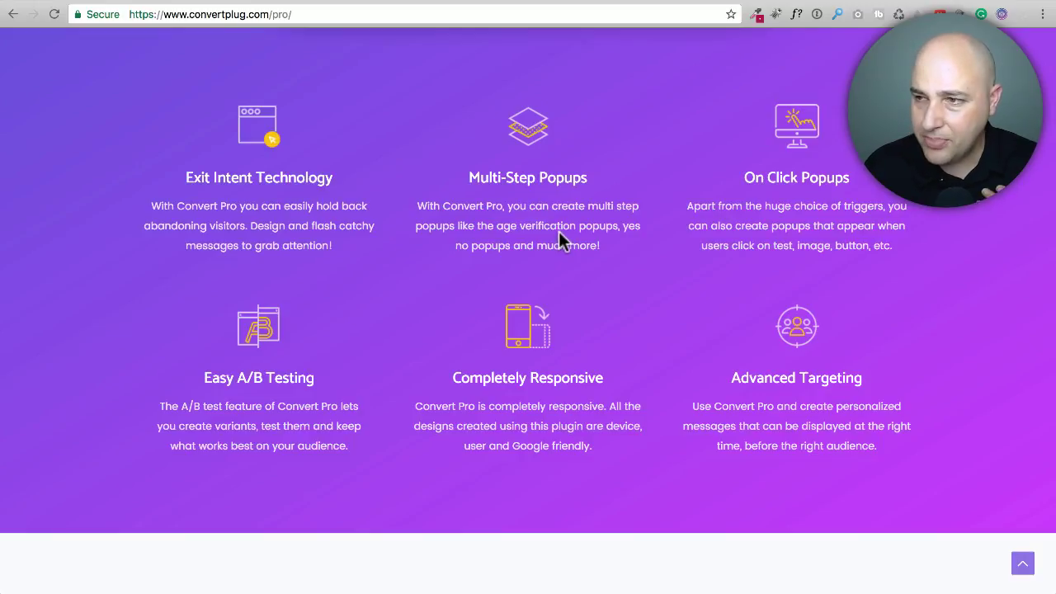
scroll(558, 239, down, 8)
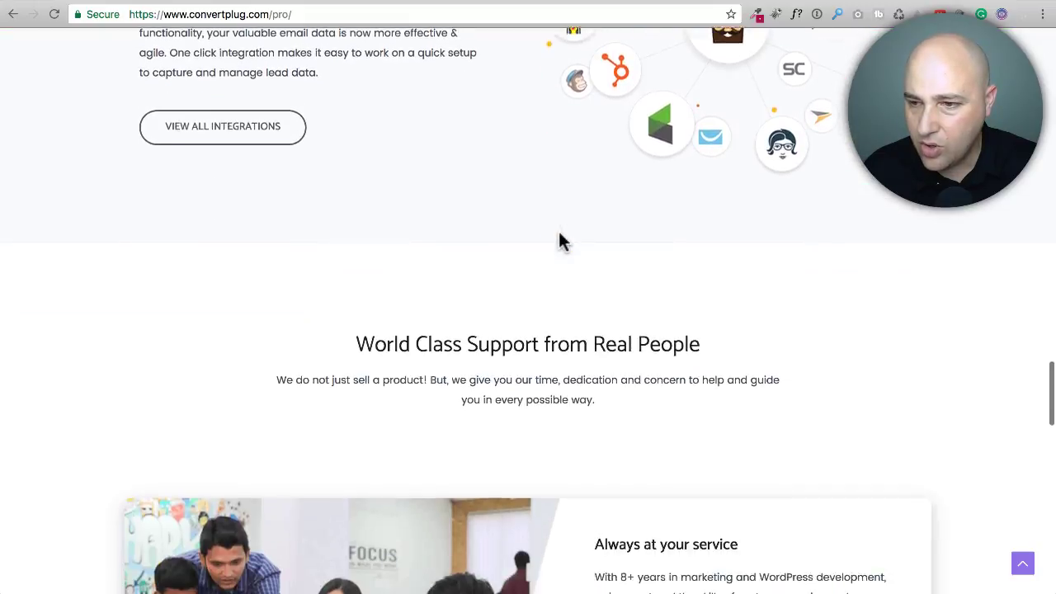
scroll(558, 233, down, 10)
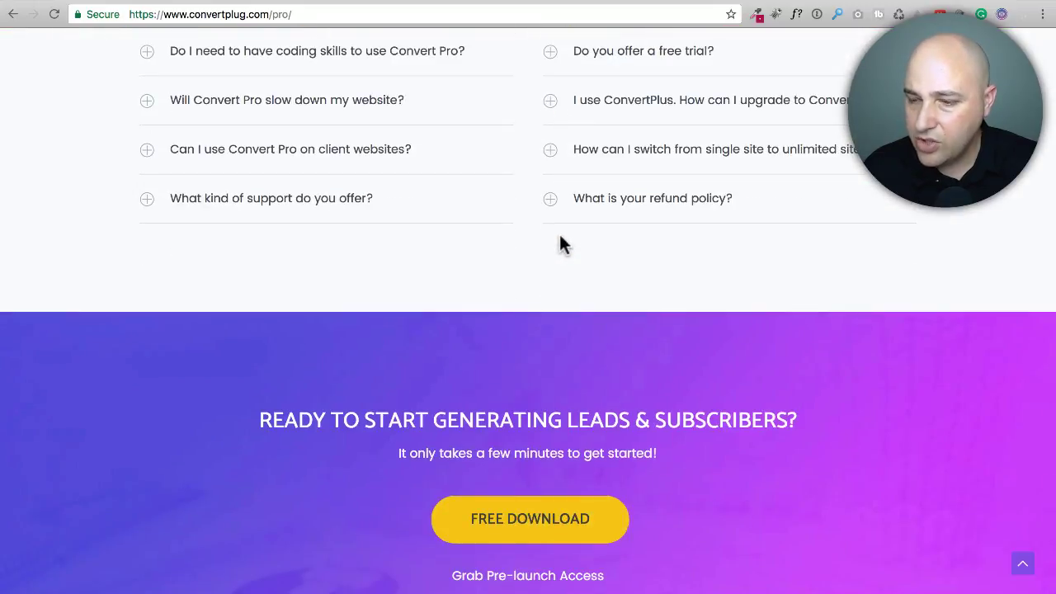
scroll(559, 236, up, 20)
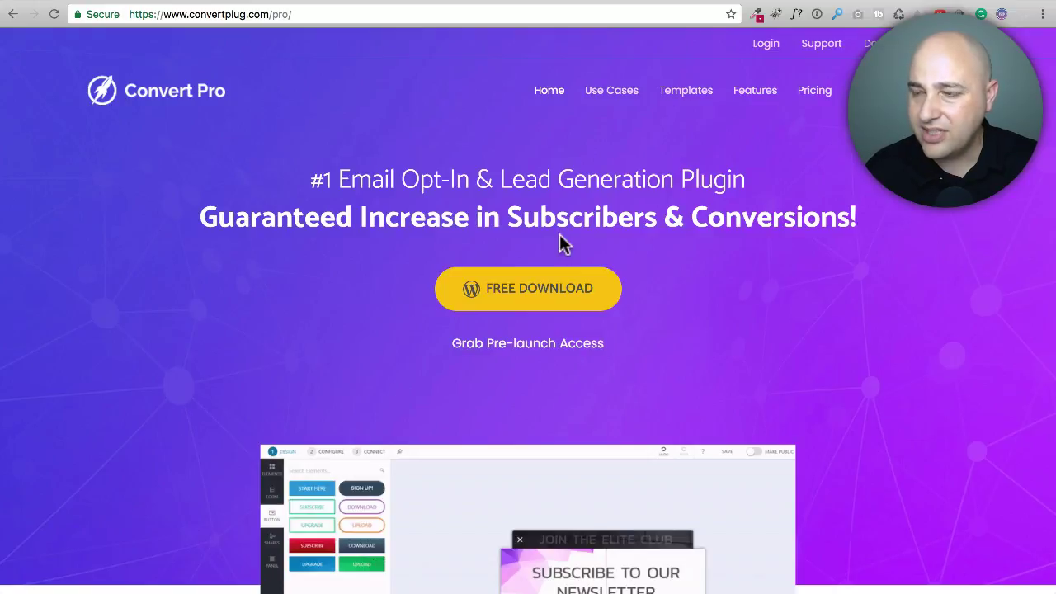
- Open the Convert Pro pricing page and compare the Single Site, Unlimited Sites and Unlimited Sites + Lifetime plans
click(815, 96)
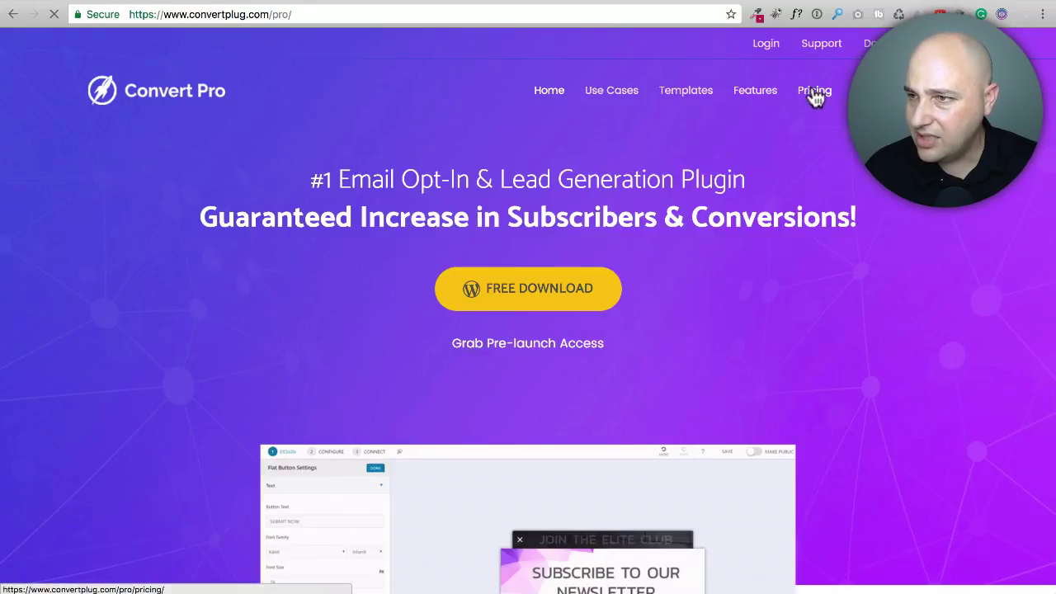
scroll(710, 177, down, 3)
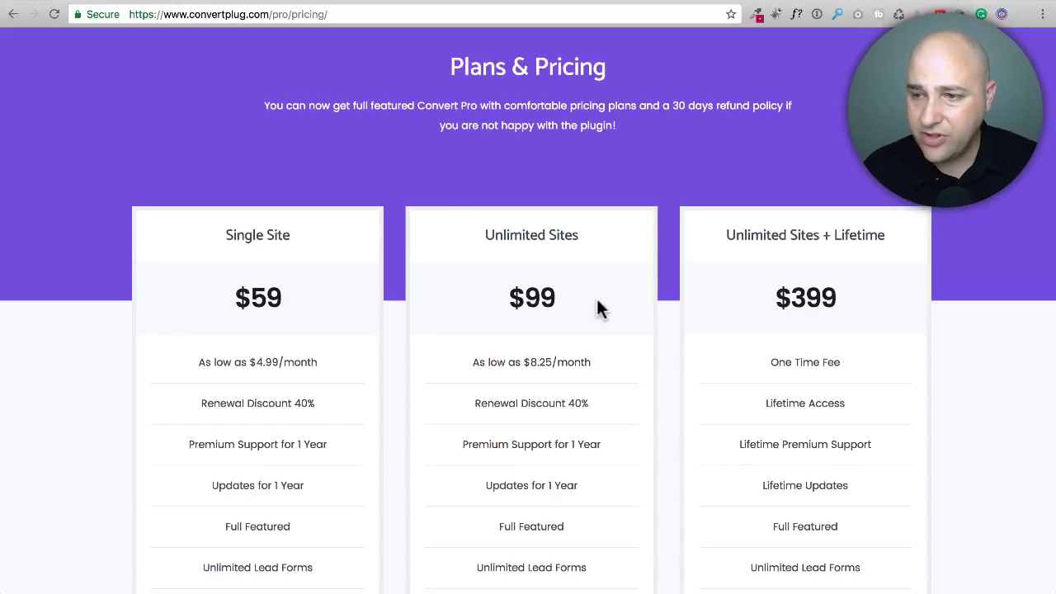
drag(596, 301, 486, 292)
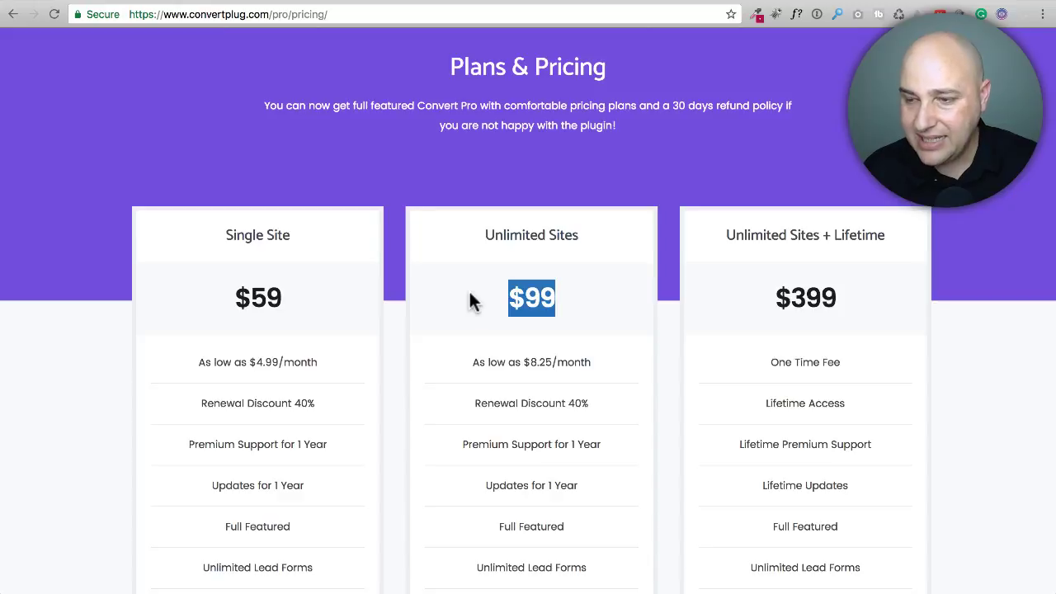
scroll(468, 294, down, 5)
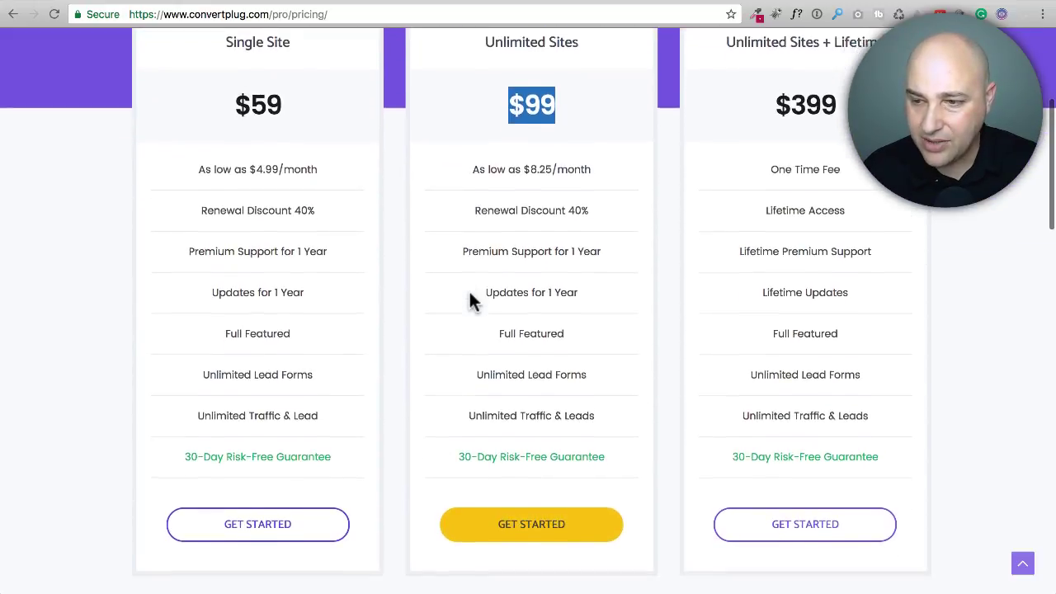
scroll(468, 299, up, 5)
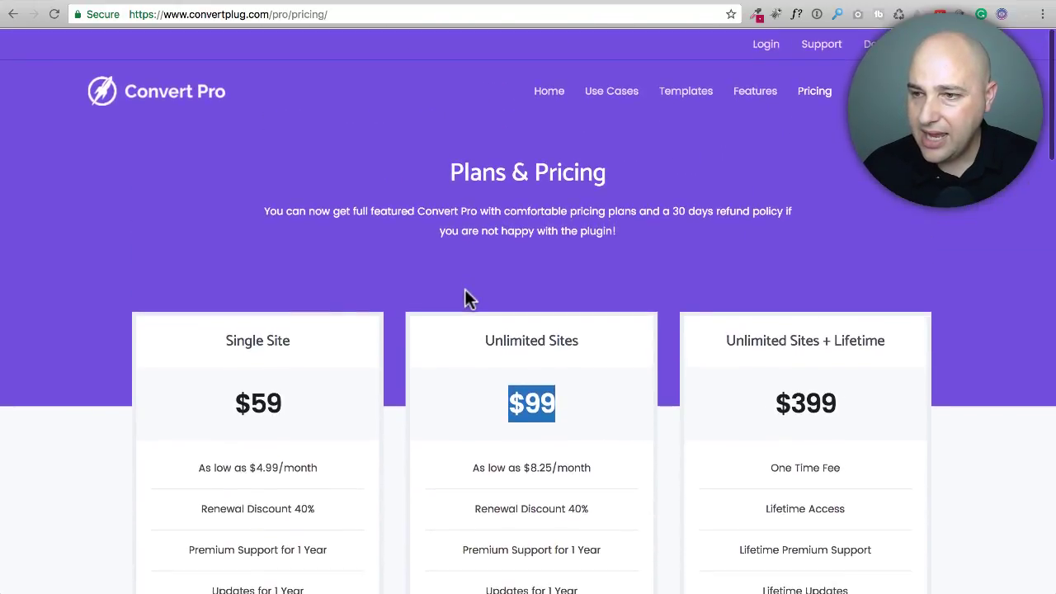
click(496, 280)
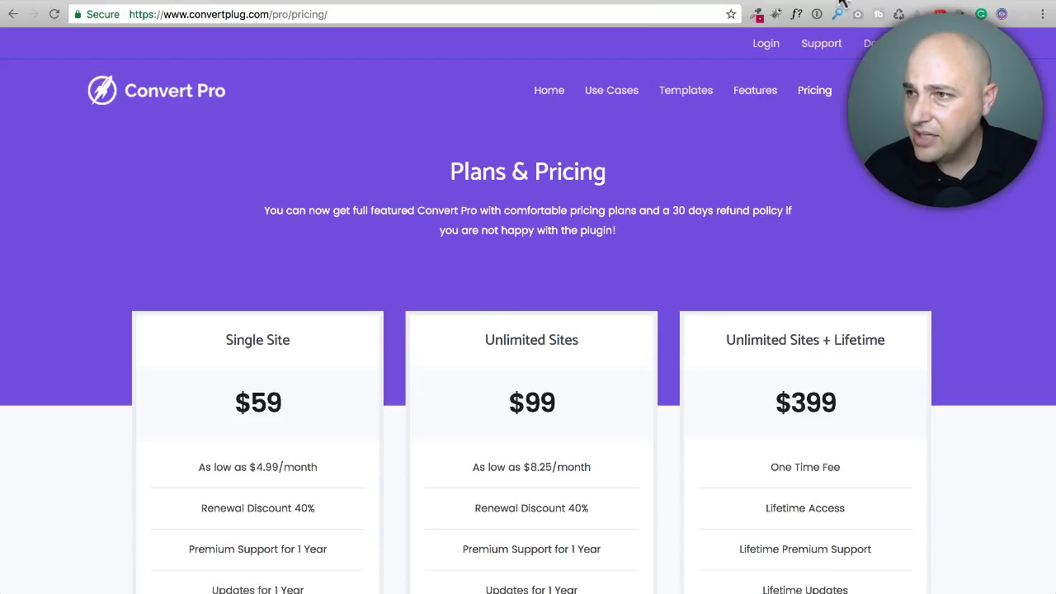
- Switch to the astra-sites.dev WordPress admin and open the Convert Pro plugin's general settings
click(899, 1)
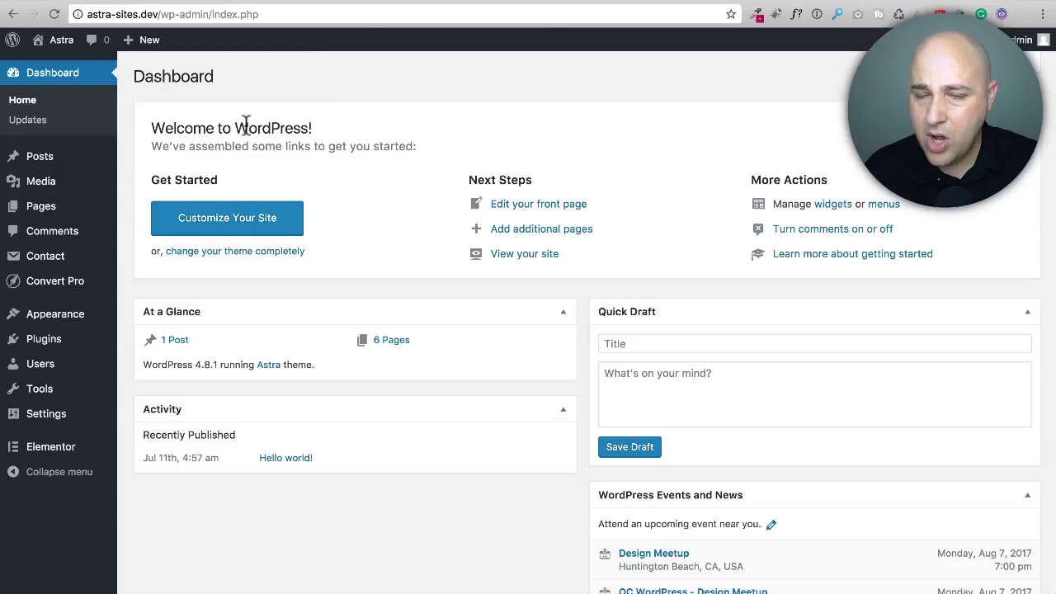
click(56, 294)
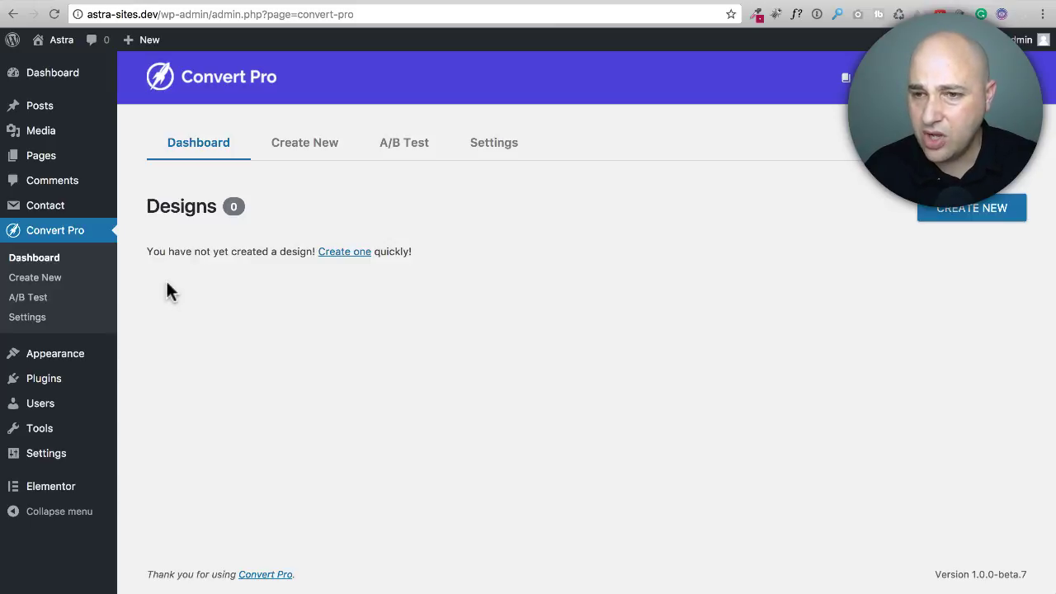
click(493, 145)
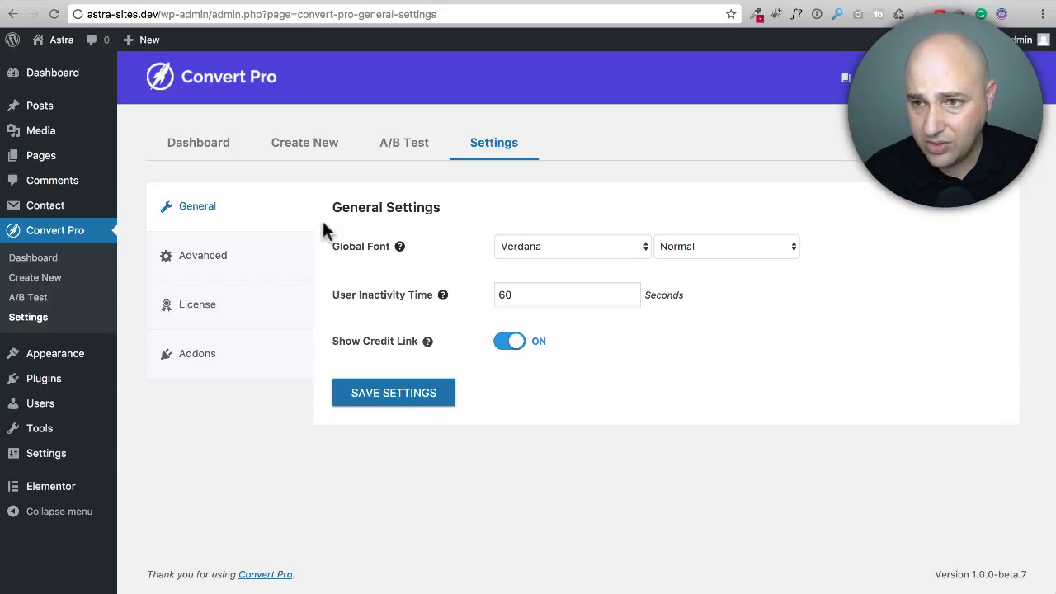
- Review Convert Pro's advanced settings, including role access, developer mode and cache, and open the license section
click(276, 255)
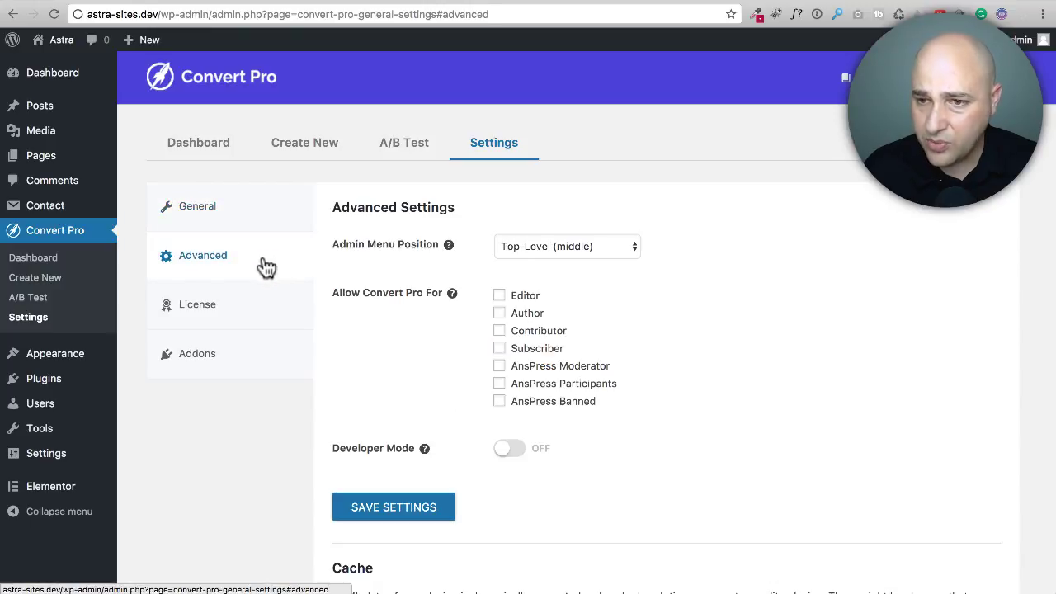
scroll(366, 295, down, 3)
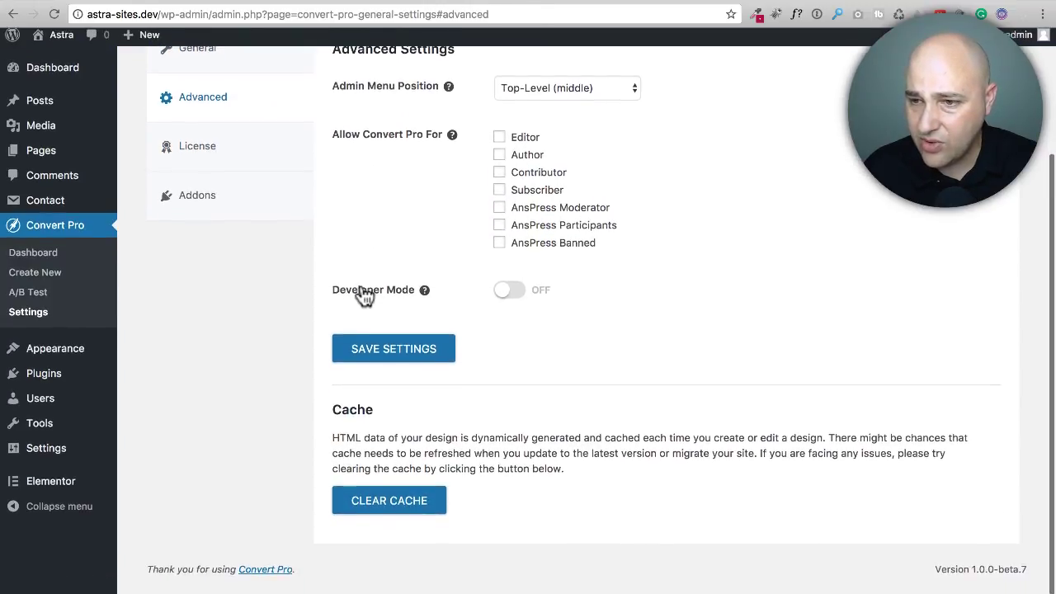
scroll(301, 295, up, 1)
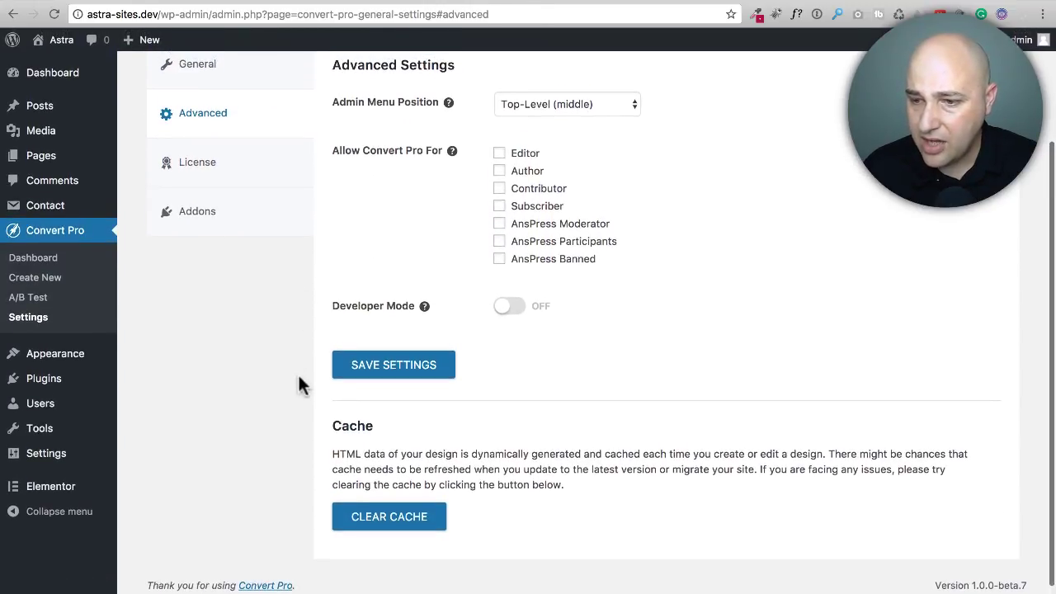
click(183, 173)
- Activate the Grid and Analytics addons for Convert Pro
click(219, 355)
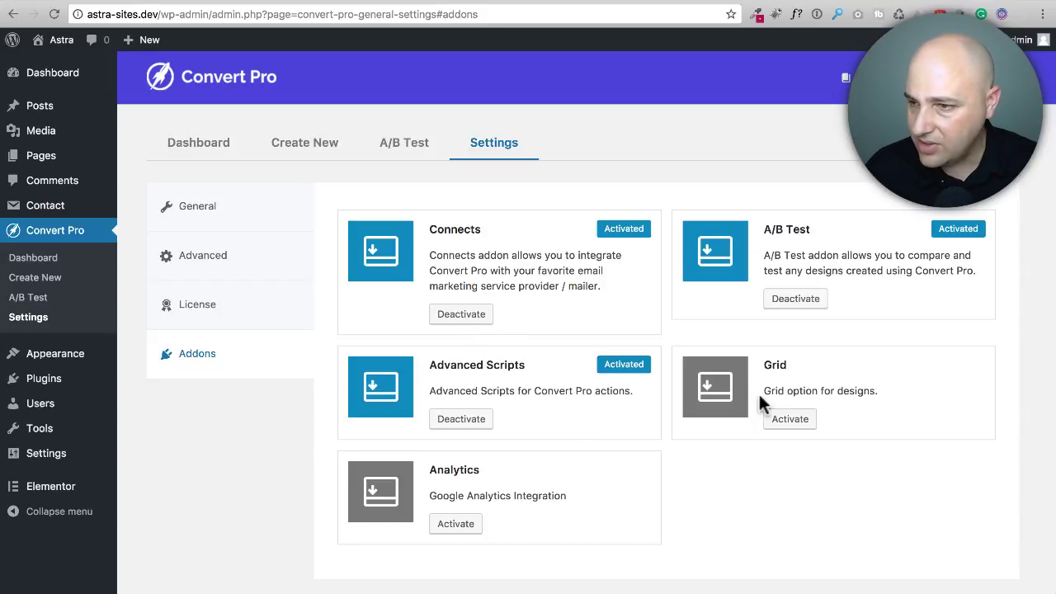
click(788, 422)
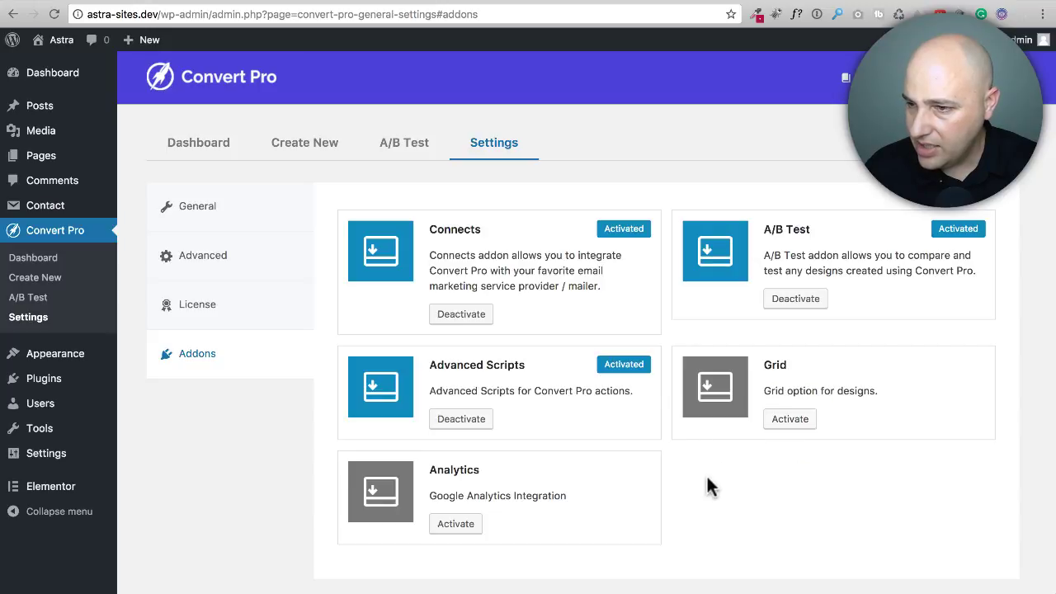
click(444, 523)
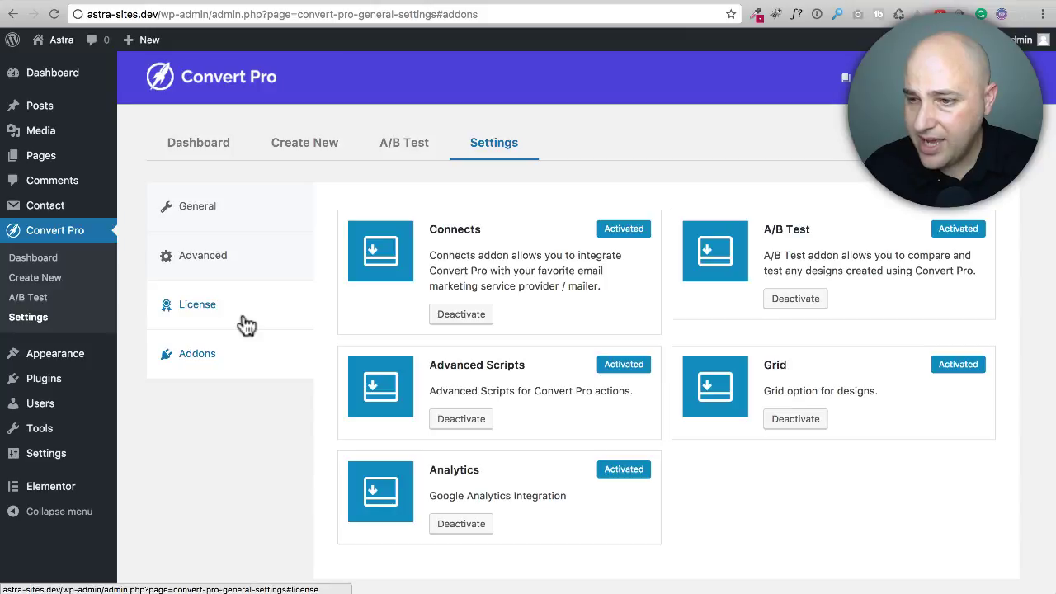
- Revisit Convert Pro's general settings and dashboard, and start a new design at the display type selection
click(239, 221)
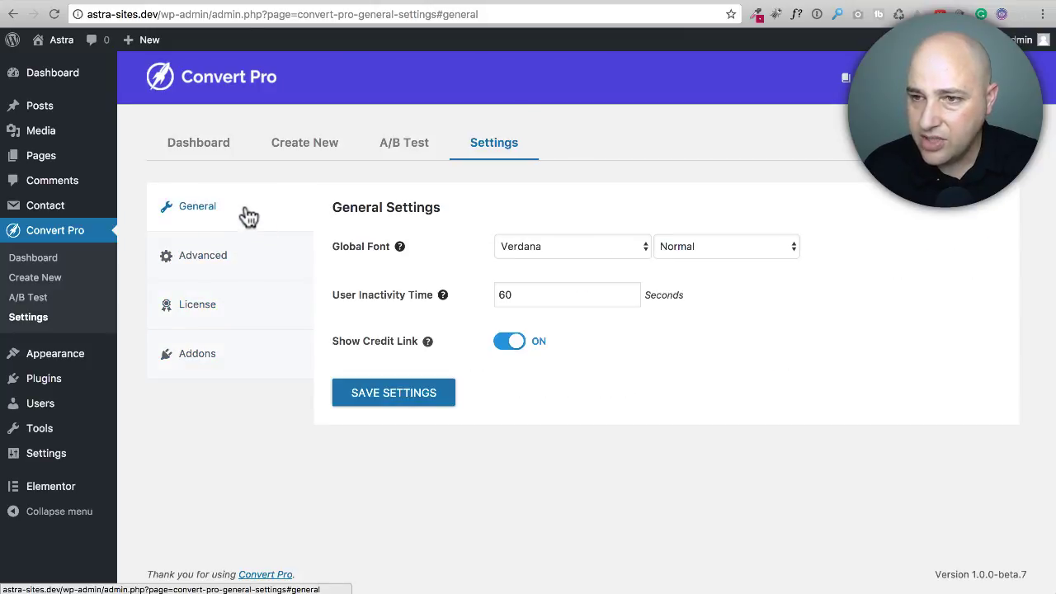
click(223, 147)
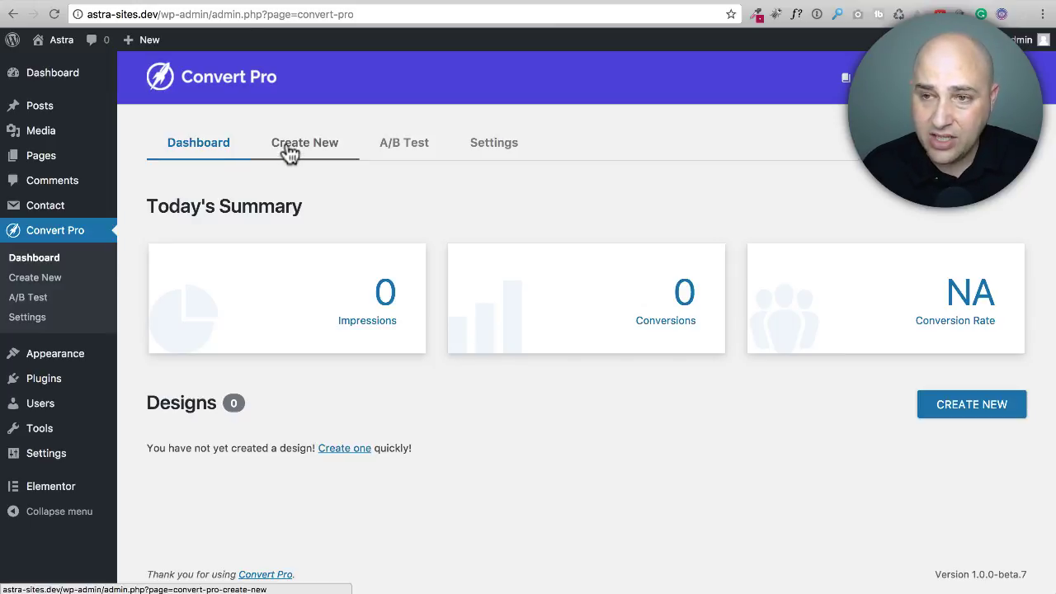
click(290, 152)
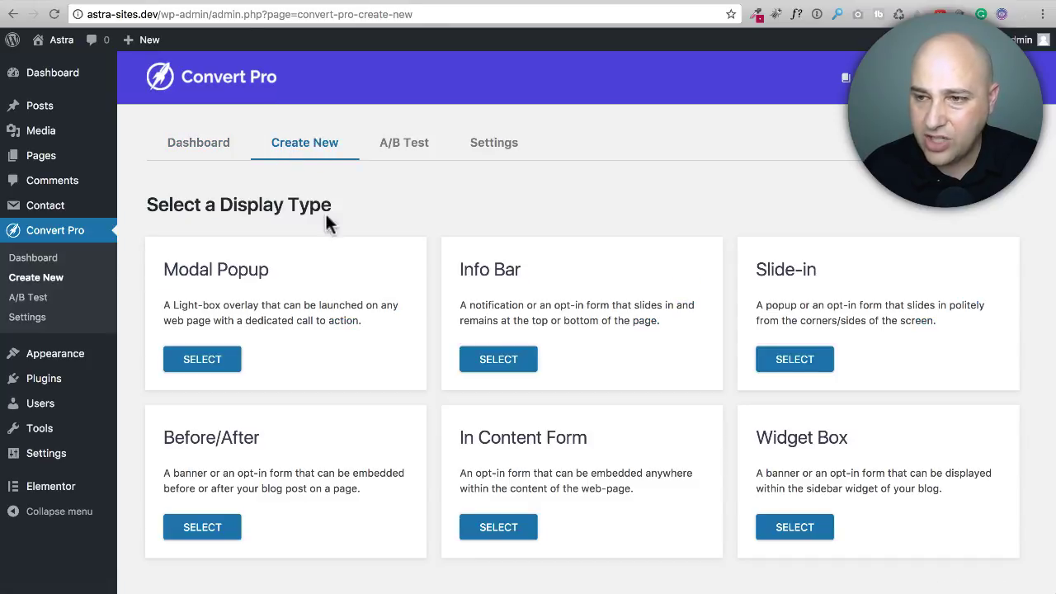
- Choose the Modal Popup display type and browse through its template gallery
scroll(354, 231, down, 1)
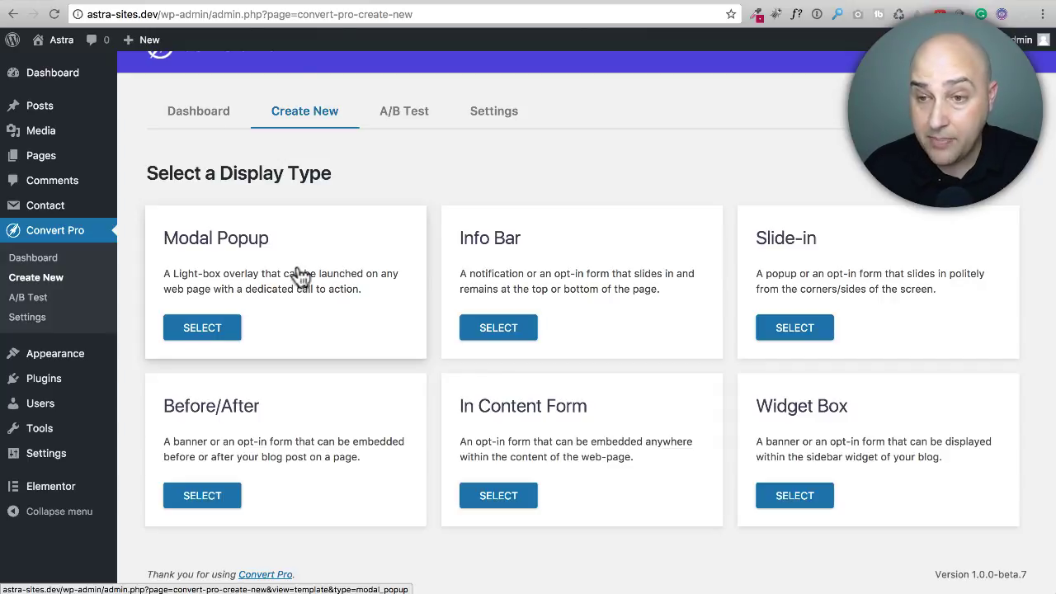
click(217, 330)
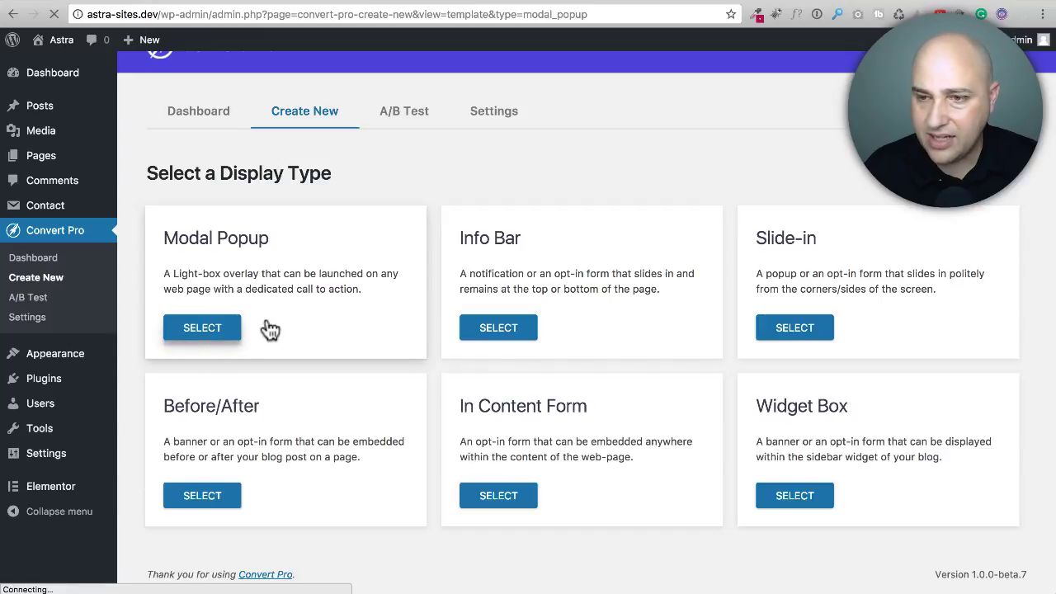
scroll(402, 284, down, 3)
scroll(405, 278, down, 10)
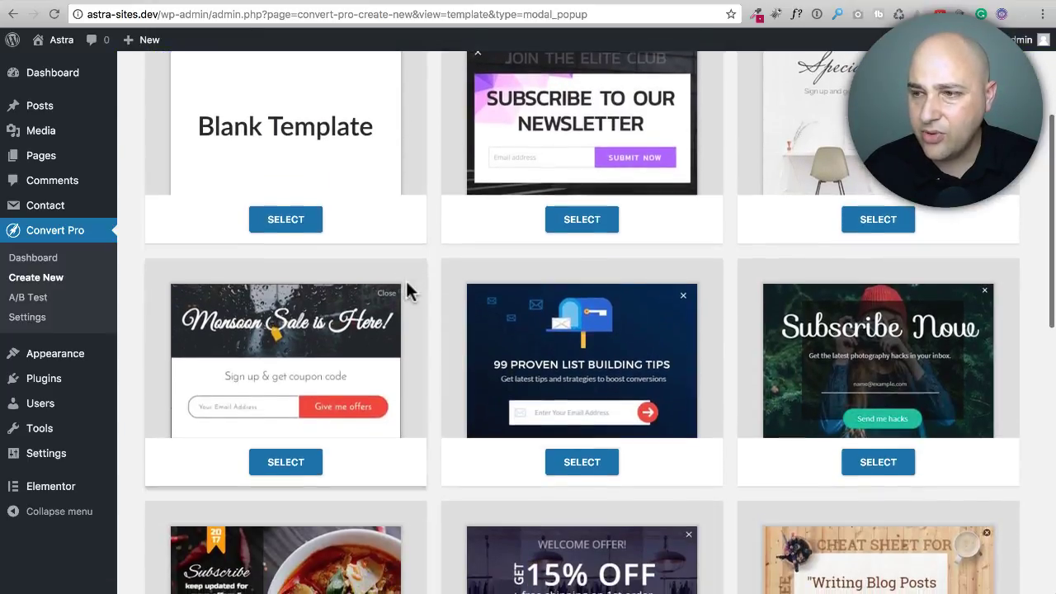
scroll(405, 278, down, 2)
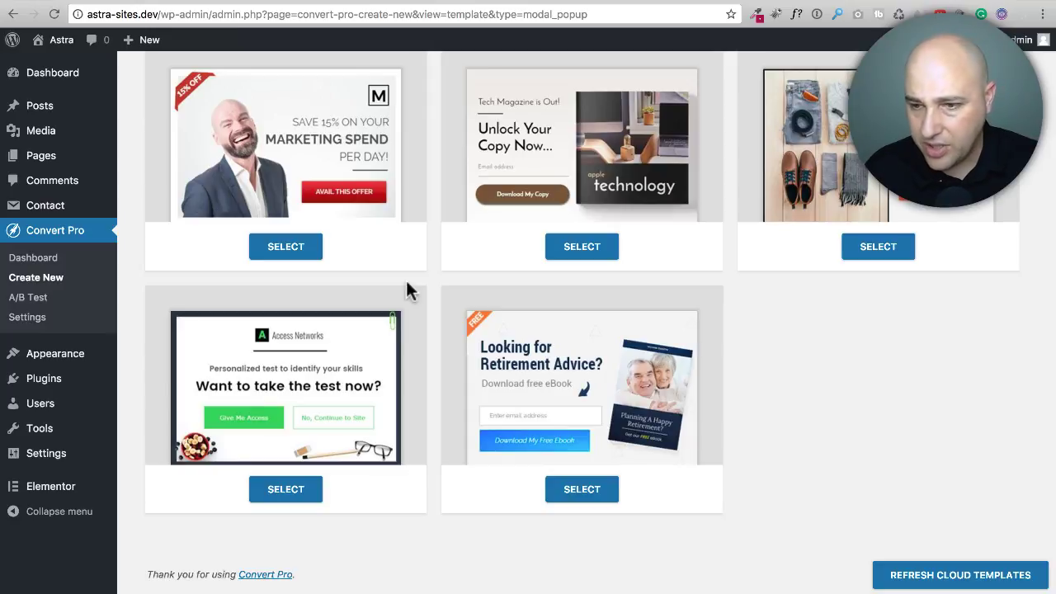
scroll(405, 301, up, 3)
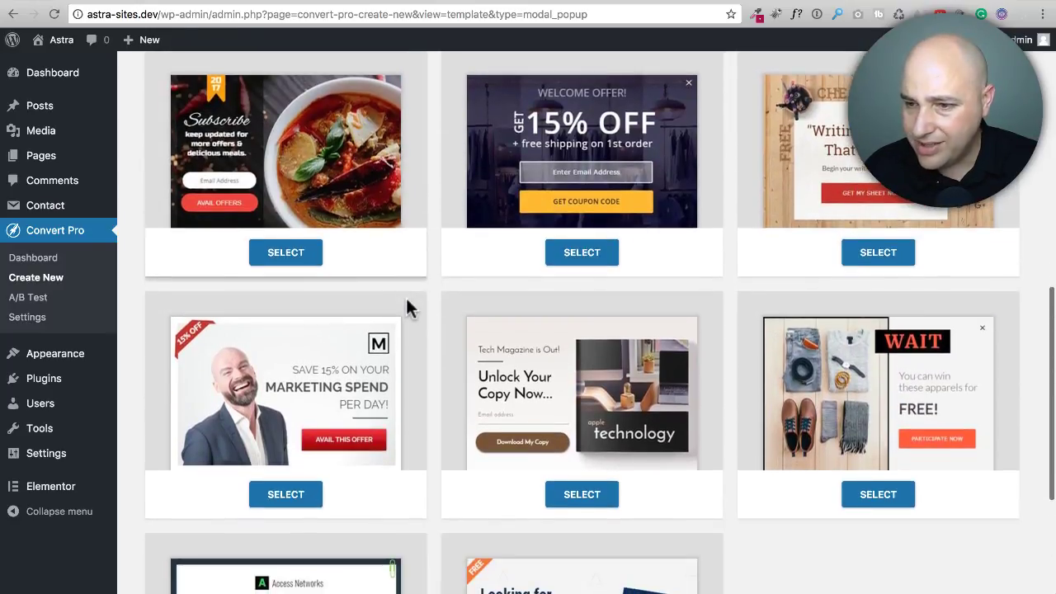
scroll(405, 298, up, 4)
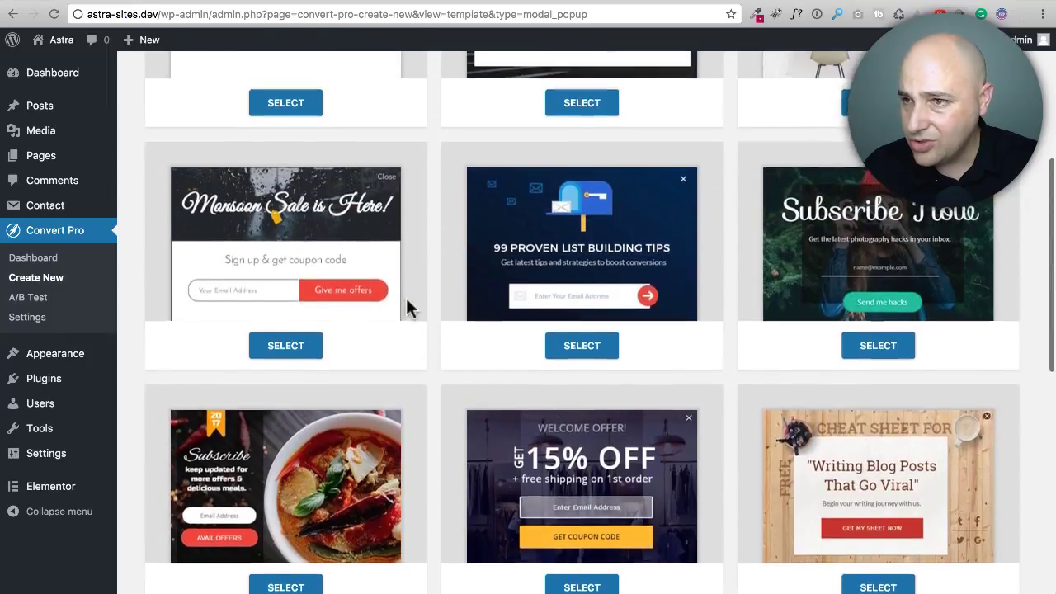
scroll(405, 298, up, 5)
scroll(415, 302, down, 15)
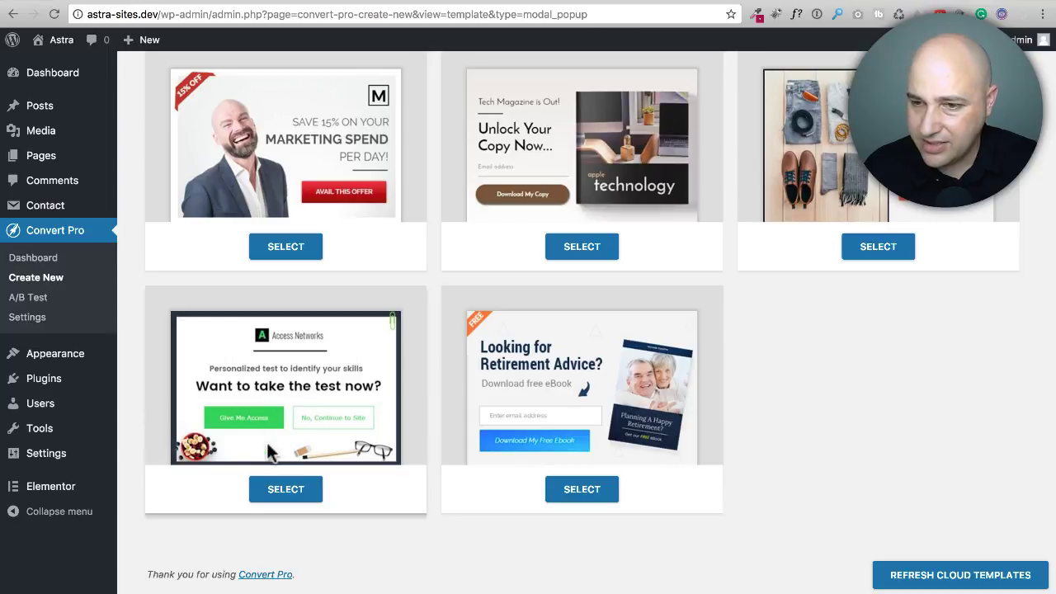
- Create a design named "WPCrafter Test" from the Access Networks "Want to take the test now?" template
click(285, 489)
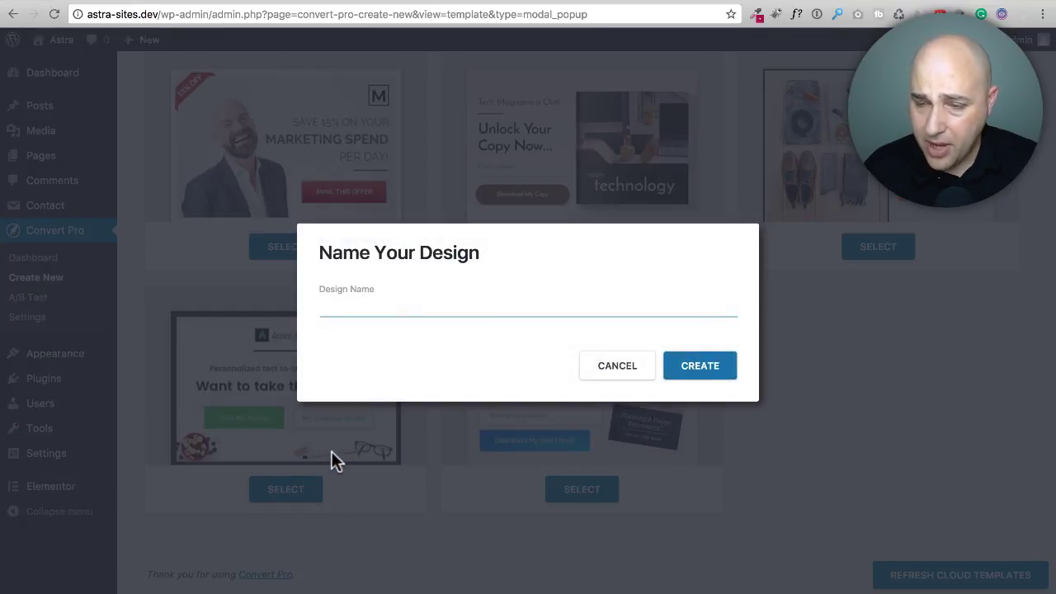
text(WPCrafter Test)
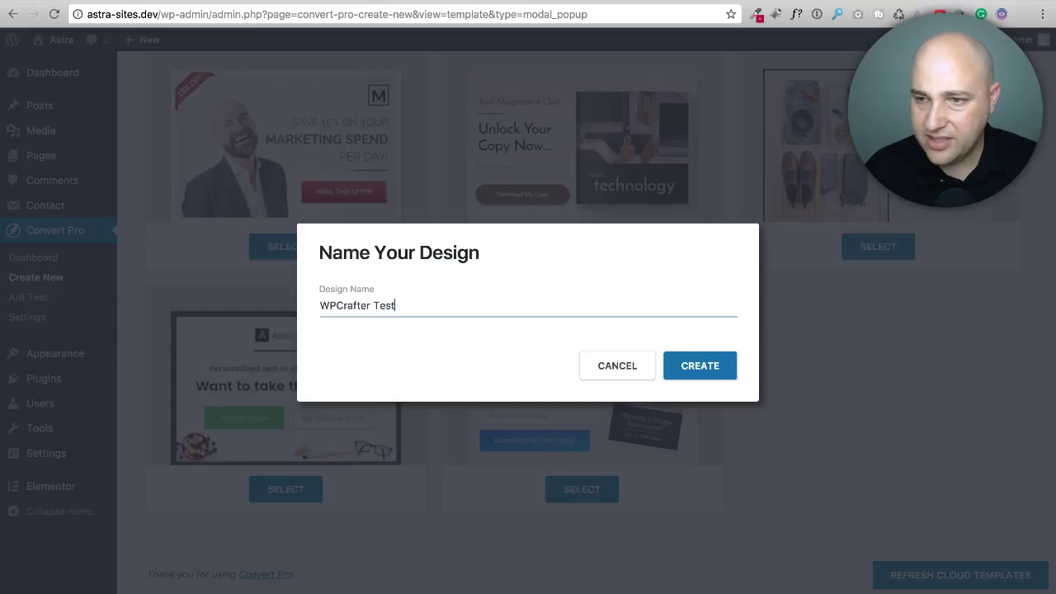
click(705, 370)
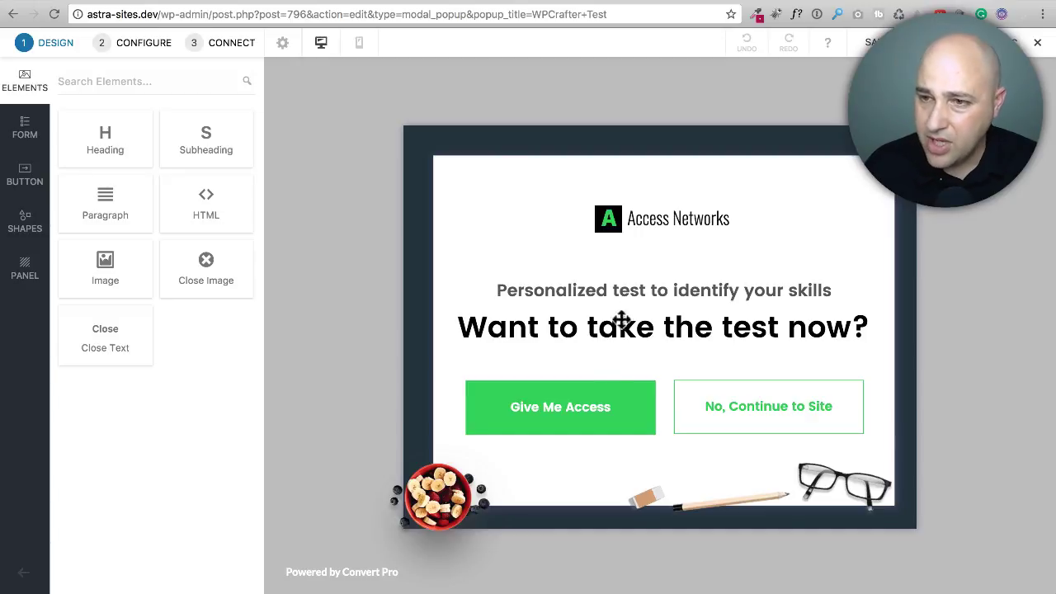
- Shift the "Access Networks" heading slightly to the right of its logo and nudge the logo's letter A
click(663, 220)
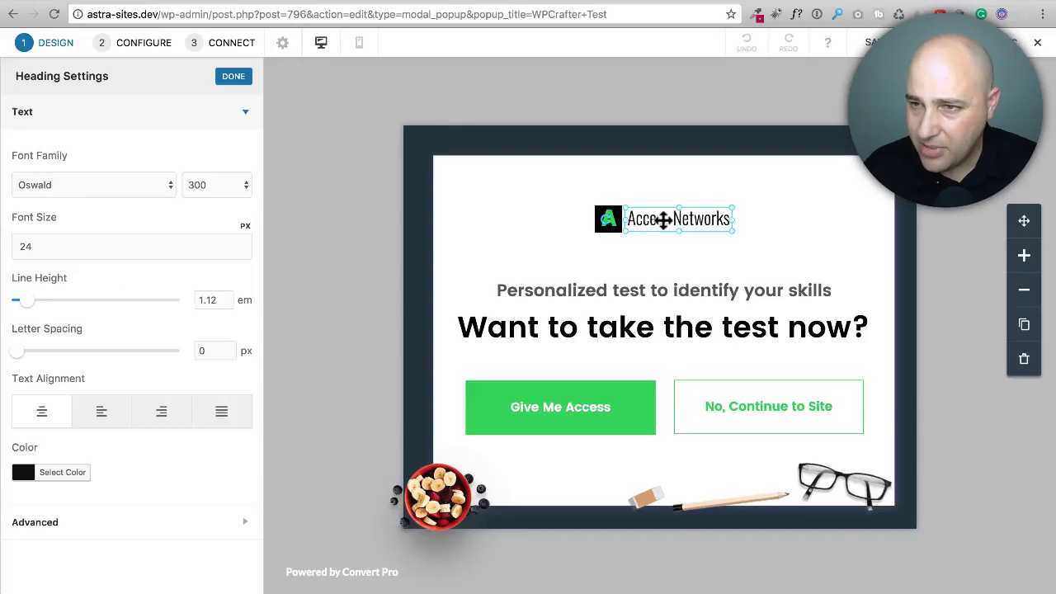
mouse_move(663, 220)
mouse_down()
mouse_move(568, 222)
mouse_move(684, 174)
mouse_move(610, 218)
mouse_move(666, 189)
mouse_move(702, 223)
mouse_move(660, 252)
mouse_move(585, 198)
mouse_move(642, 177)
mouse_move(674, 198)
mouse_move(667, 245)
mouse_move(656, 250)
mouse_move(672, 220)
mouse_up()
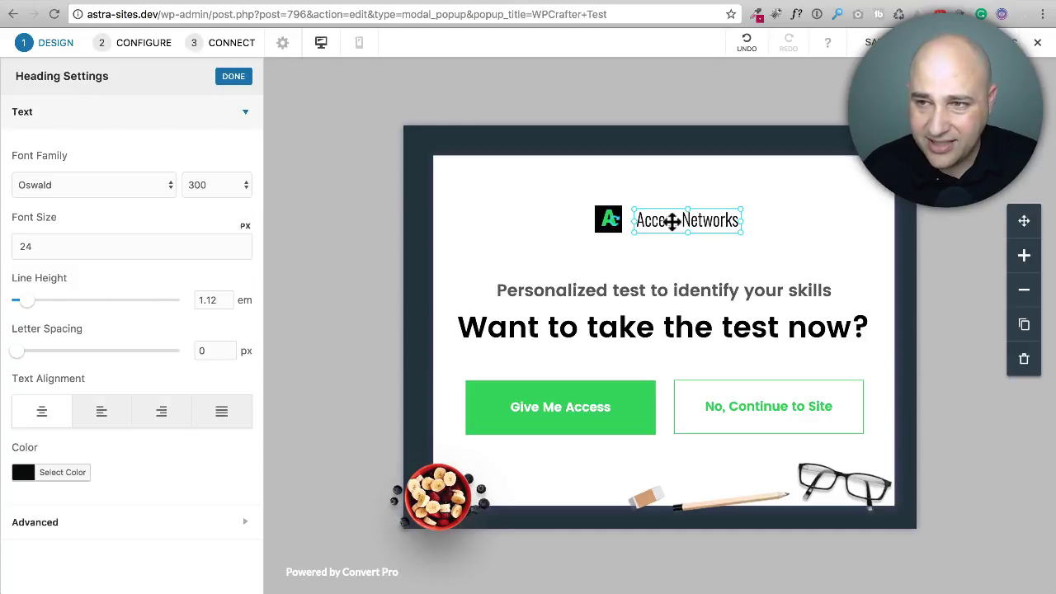
mouse_move(672, 220)
mouse_down()
mouse_move(631, 269)
mouse_move(583, 267)
mouse_move(552, 167)
mouse_move(549, 212)
mouse_move(575, 177)
mouse_move(707, 195)
mouse_move(714, 215)
mouse_move(676, 264)
mouse_move(548, 265)
mouse_move(552, 181)
mouse_move(640, 187)
mouse_move(684, 207)
mouse_move(666, 223)
mouse_up()
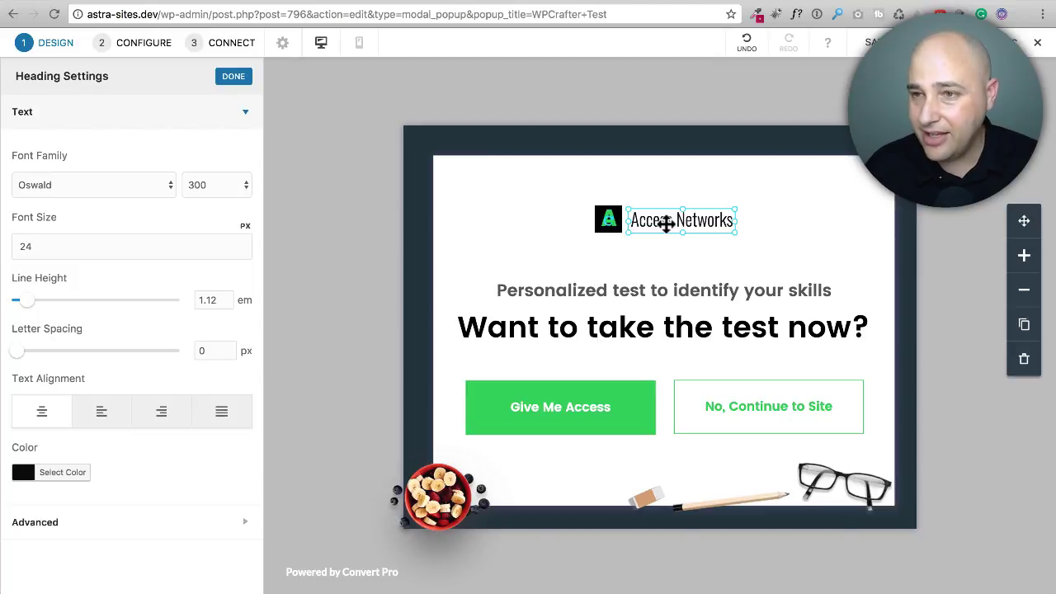
mouse_move(665, 224)
mouse_down()
mouse_move(666, 257)
mouse_move(649, 277)
mouse_move(585, 273)
mouse_move(528, 244)
mouse_move(523, 216)
mouse_move(555, 185)
mouse_move(715, 207)
mouse_move(668, 221)
mouse_up()
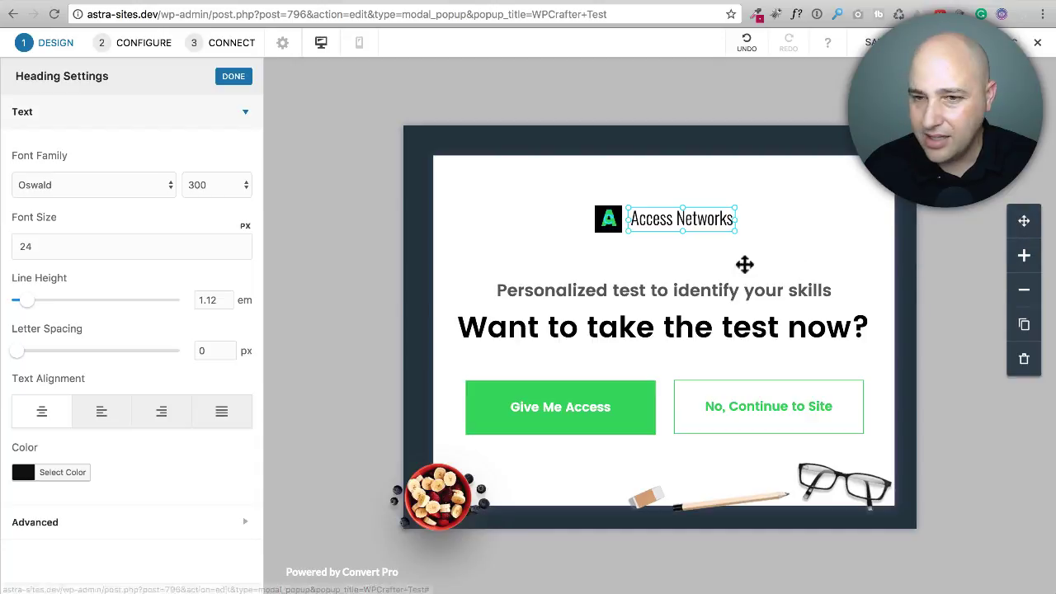
click(368, 195)
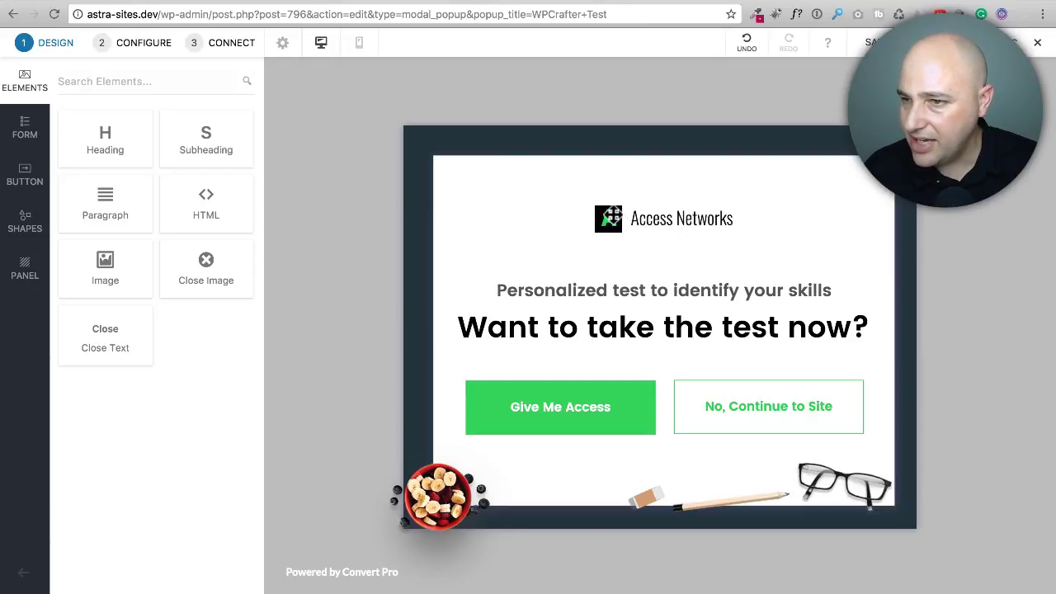
mouse_move(610, 216)
mouse_down()
mouse_move(515, 211)
mouse_move(614, 211)
mouse_move(549, 194)
mouse_move(580, 183)
mouse_move(607, 218)
mouse_up()
click(543, 223)
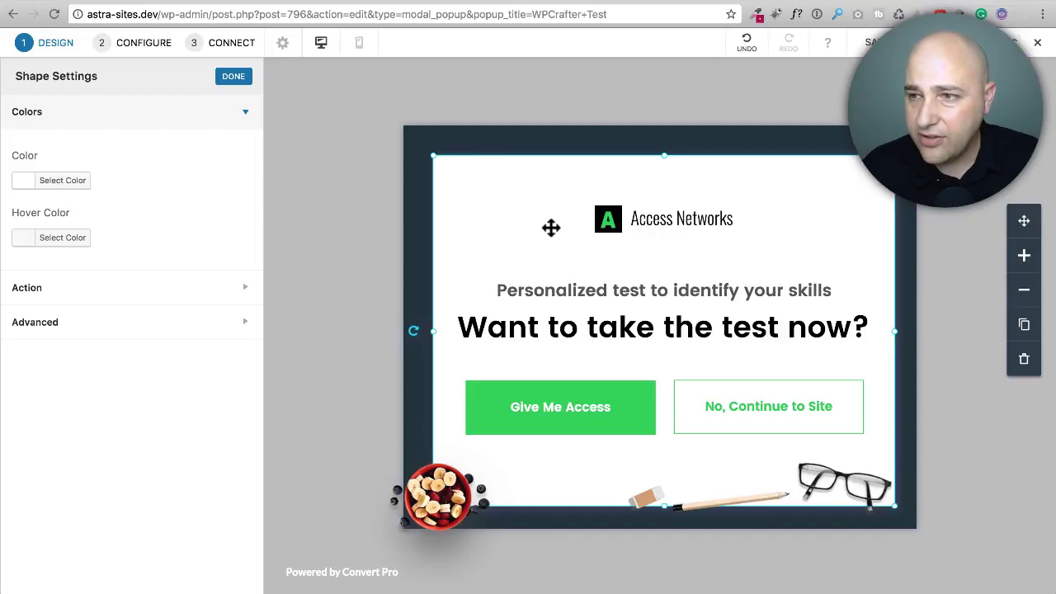
- Try inline editing of the "Personalized test to identify your skills" line by inserting "rhfdgh" within "test", and remove the inserted letters
click(634, 291)
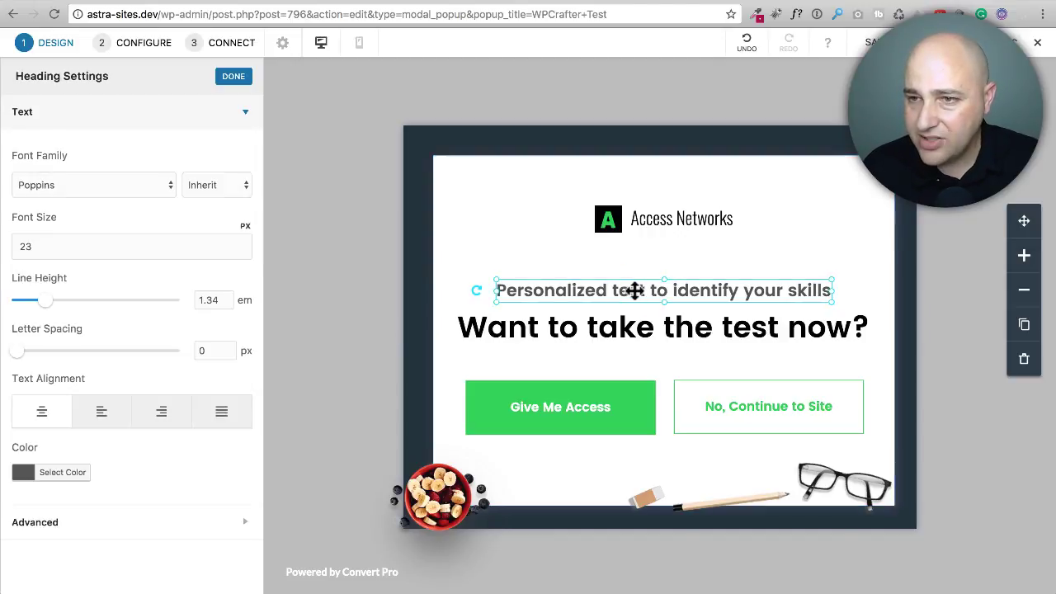
double_click(634, 290)
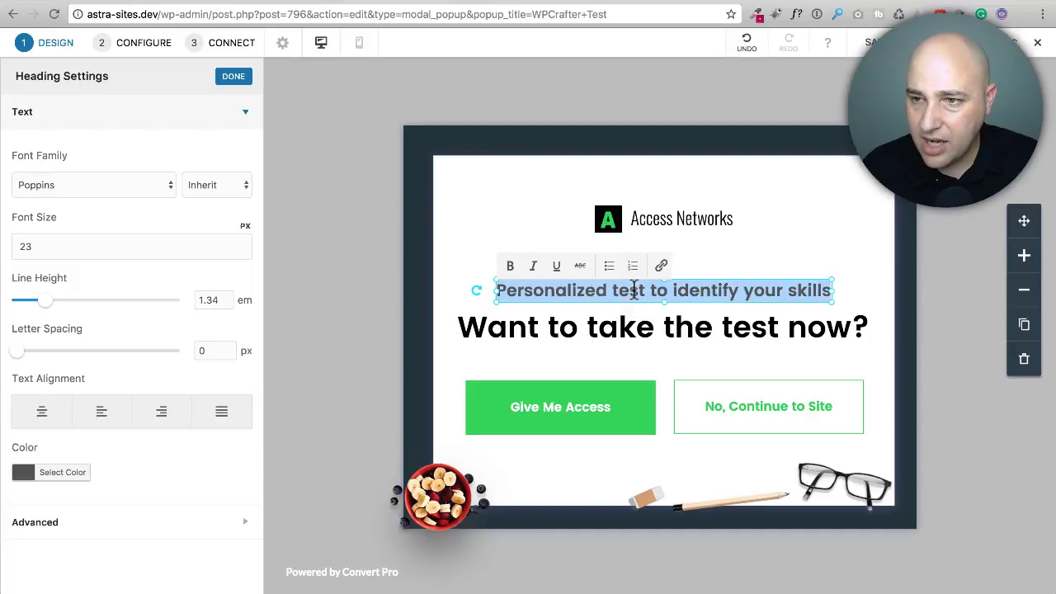
click(634, 290)
text(rhfdgh)
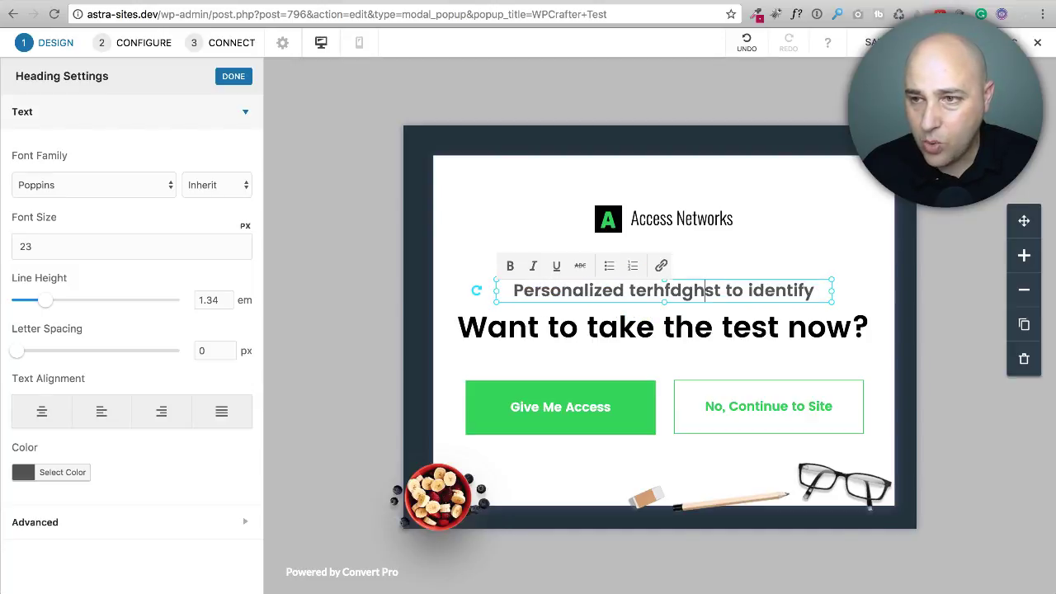
key(BackSpace)
key(BackSpace)
key(BackSpace)
key(BackSpace)
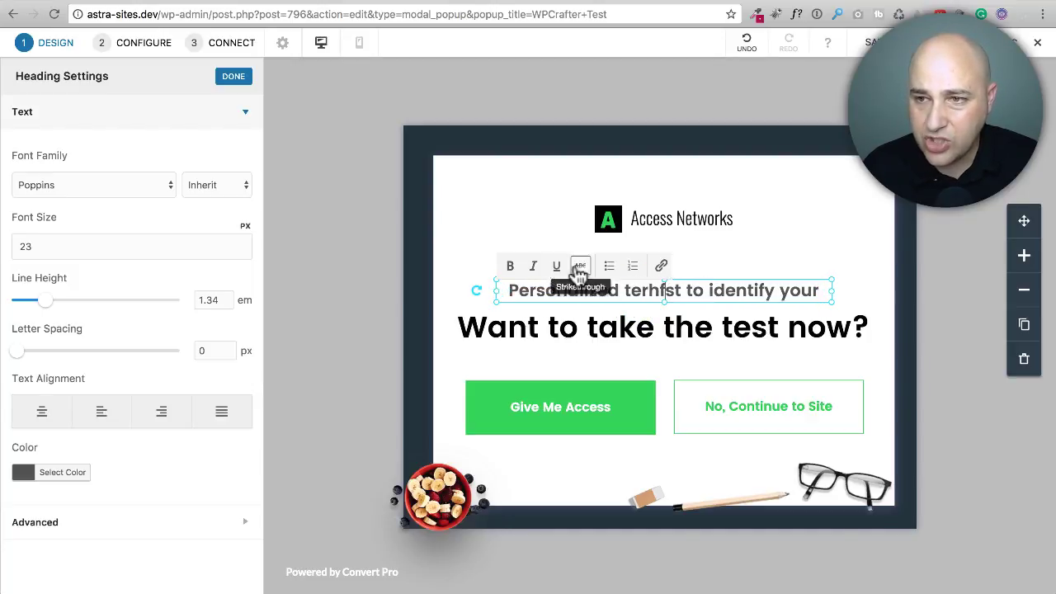
key(BackSpace)
key(BackSpace)
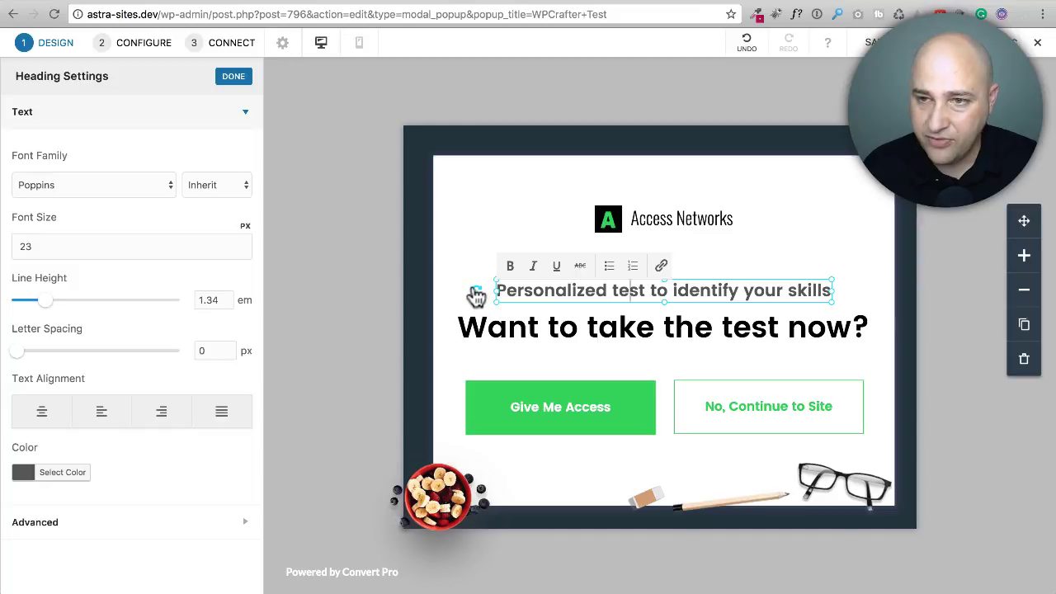
- Rotate the "Personalized test to identify your skills" line slightly clockwise and return to the design elements
drag(476, 295, 485, 281)
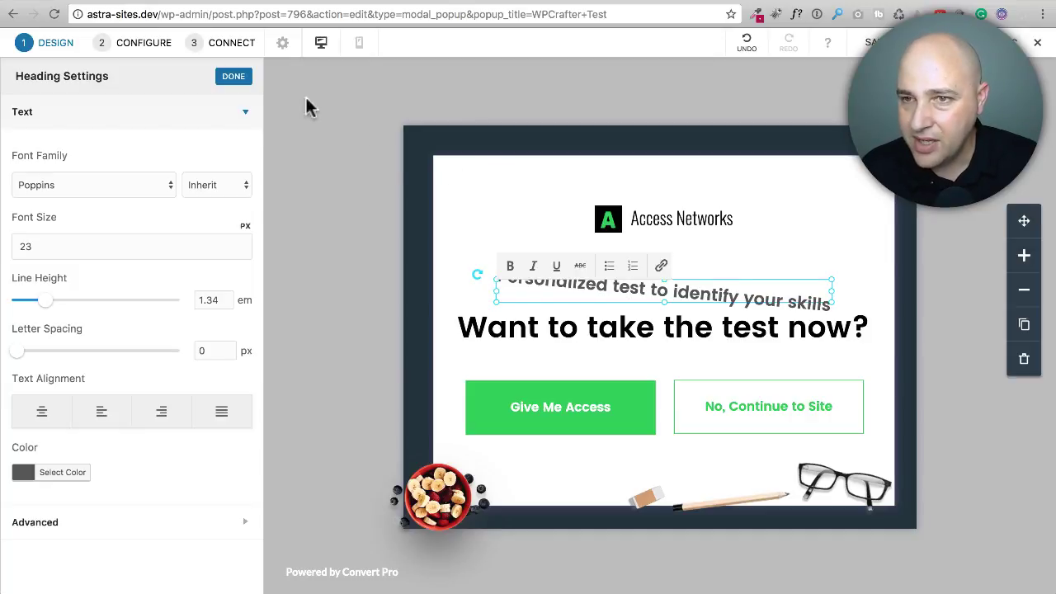
click(50, 42)
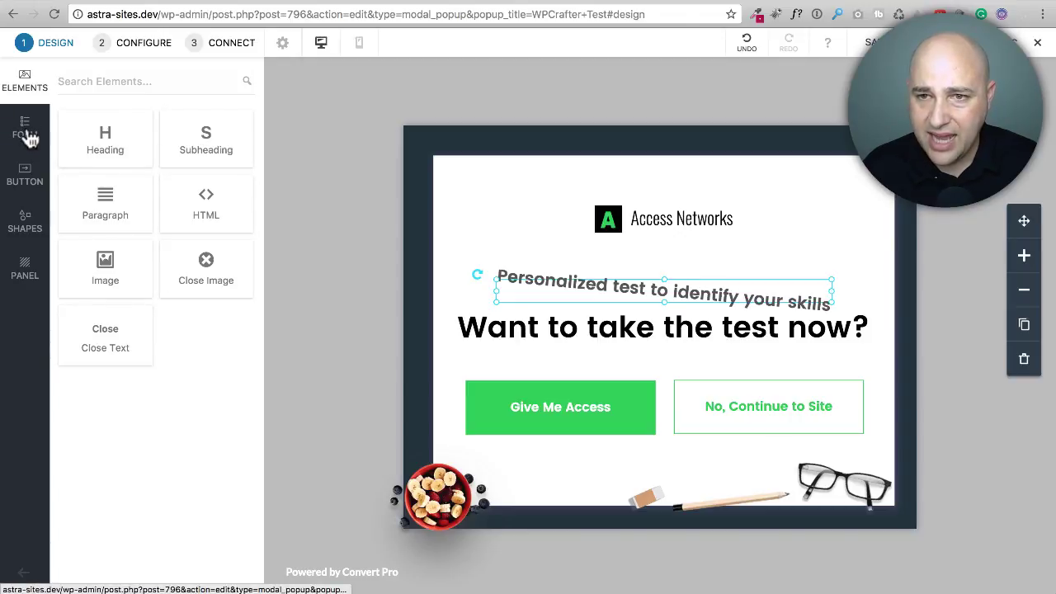
- Review the available design elements, form fields, button styles, shapes and panel settings
click(99, 80)
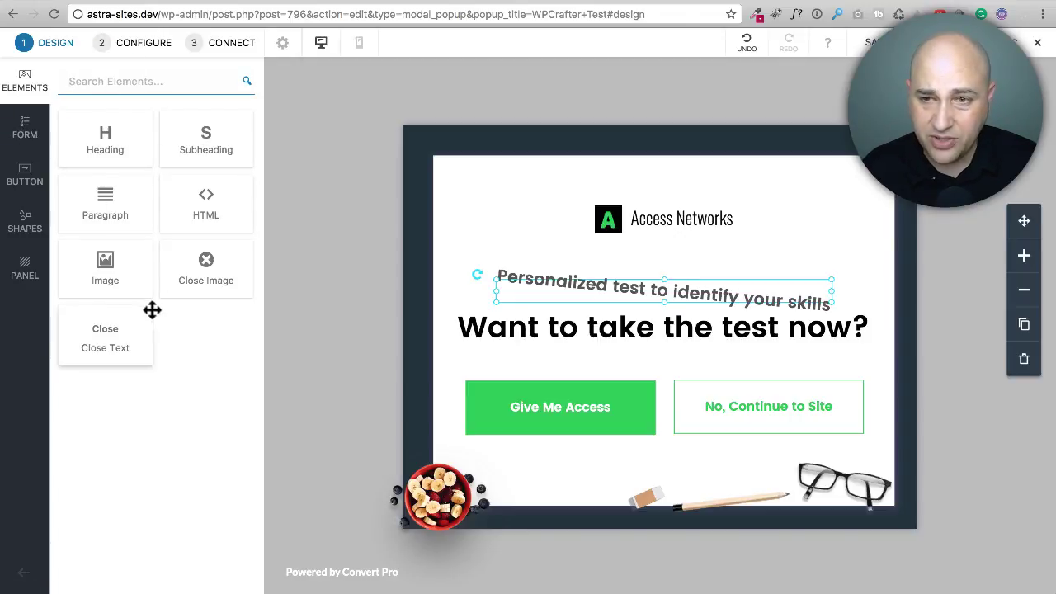
click(206, 367)
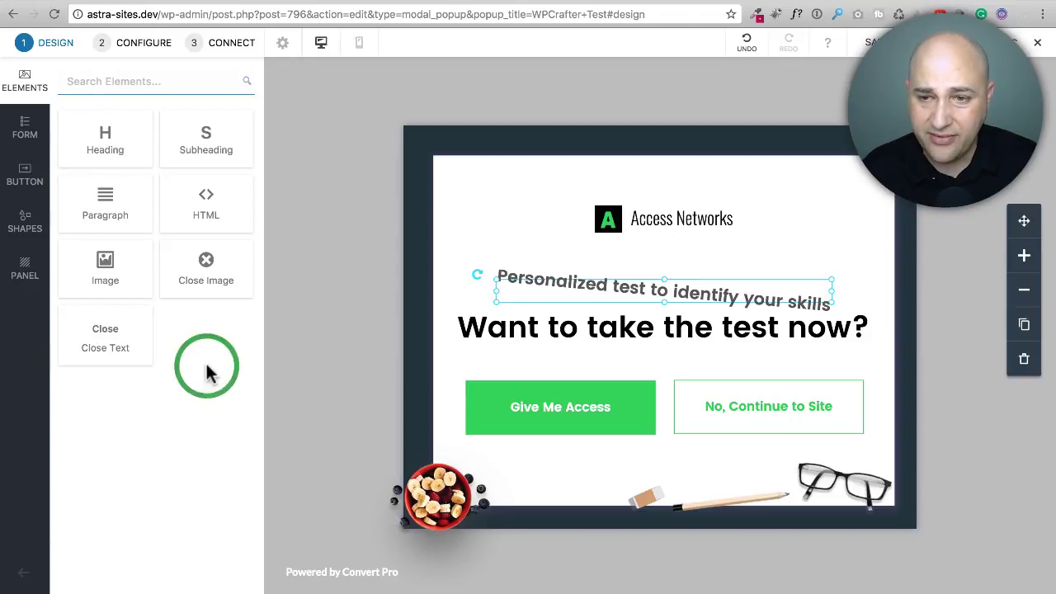
click(27, 132)
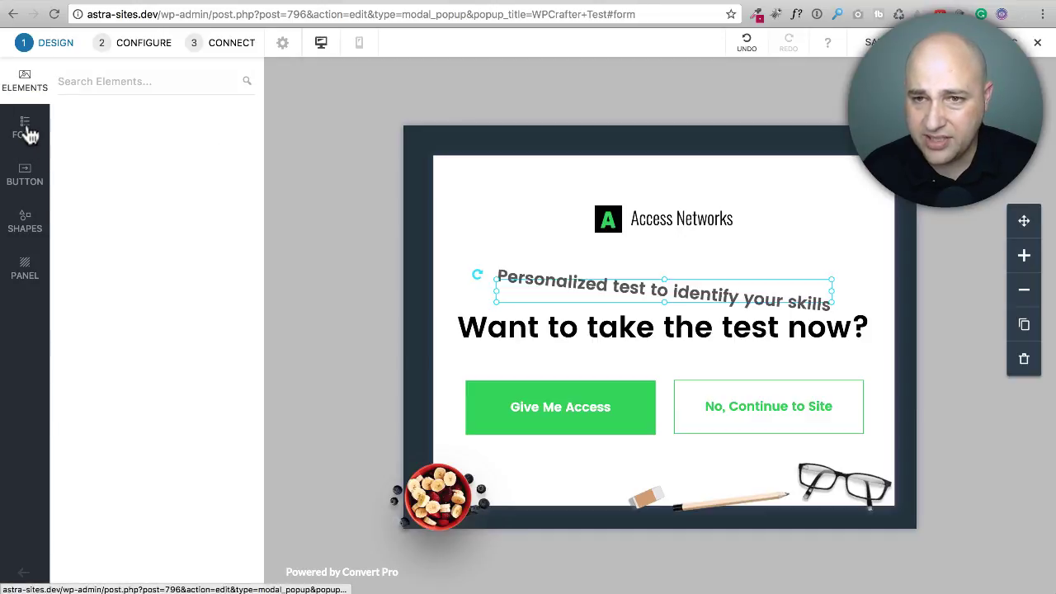
click(28, 180)
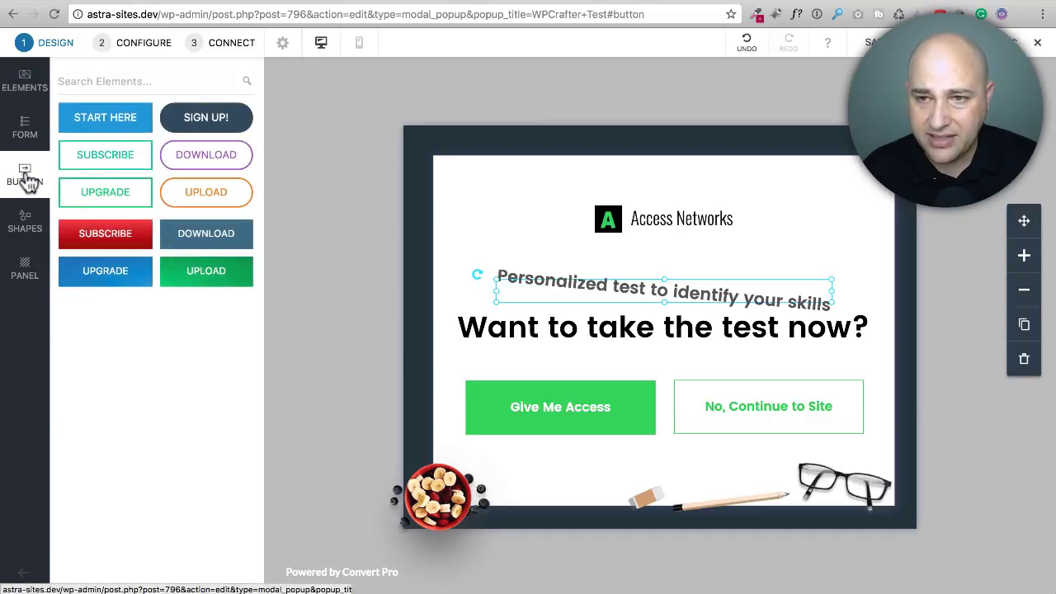
click(24, 235)
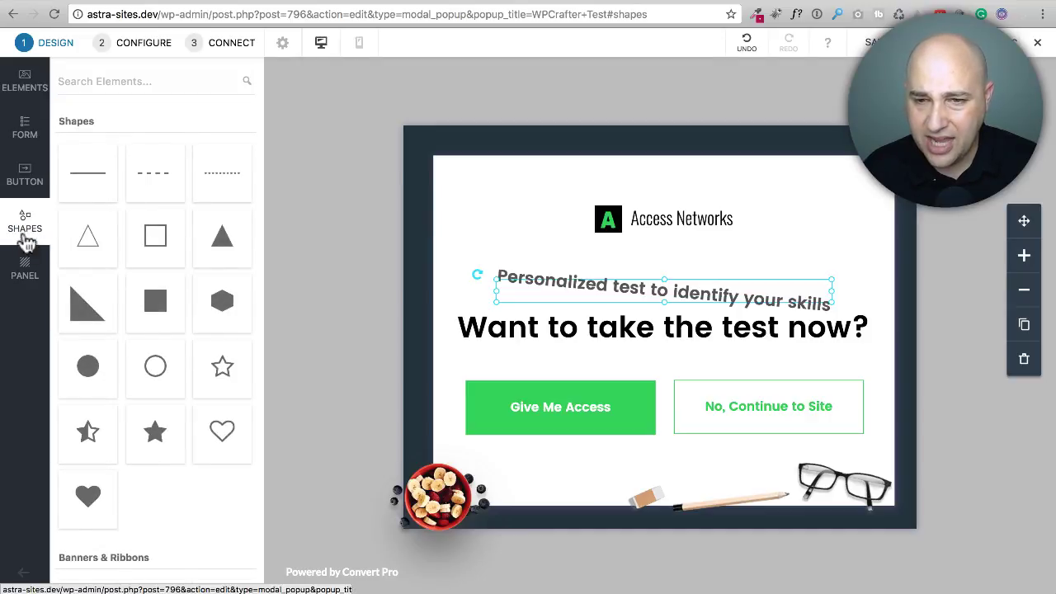
click(26, 271)
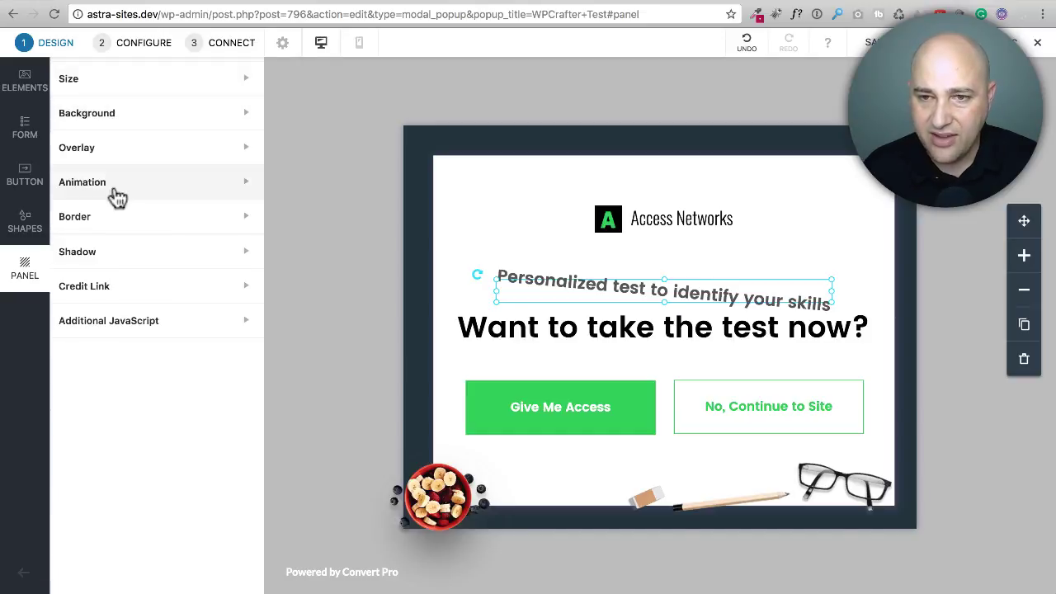
- Add a Heading element above the Access Networks logo and insert "fgdfgdfg" in the middle of its text
click(43, 87)
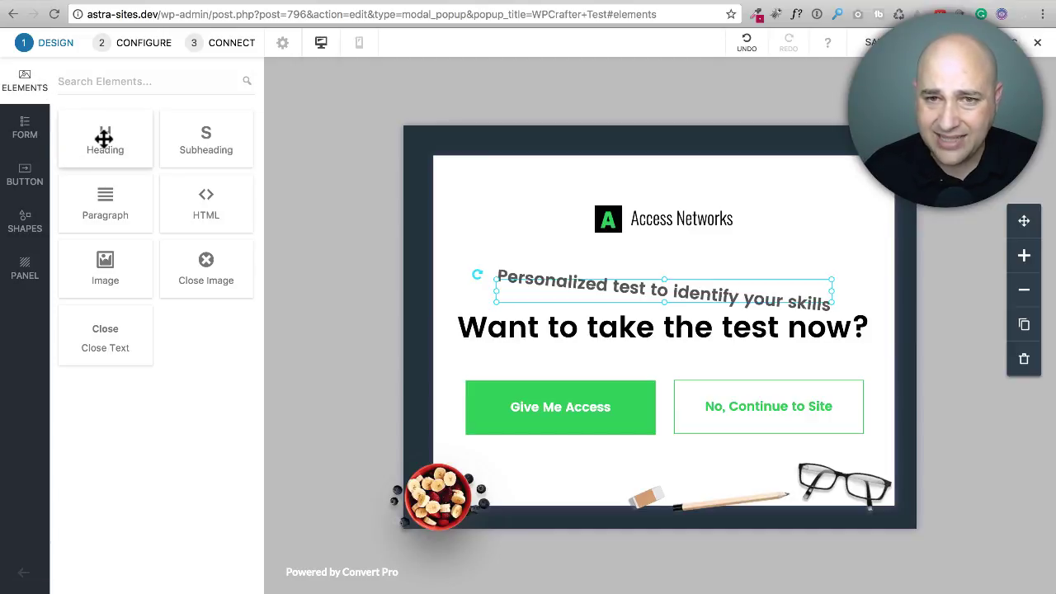
drag(104, 139, 549, 177)
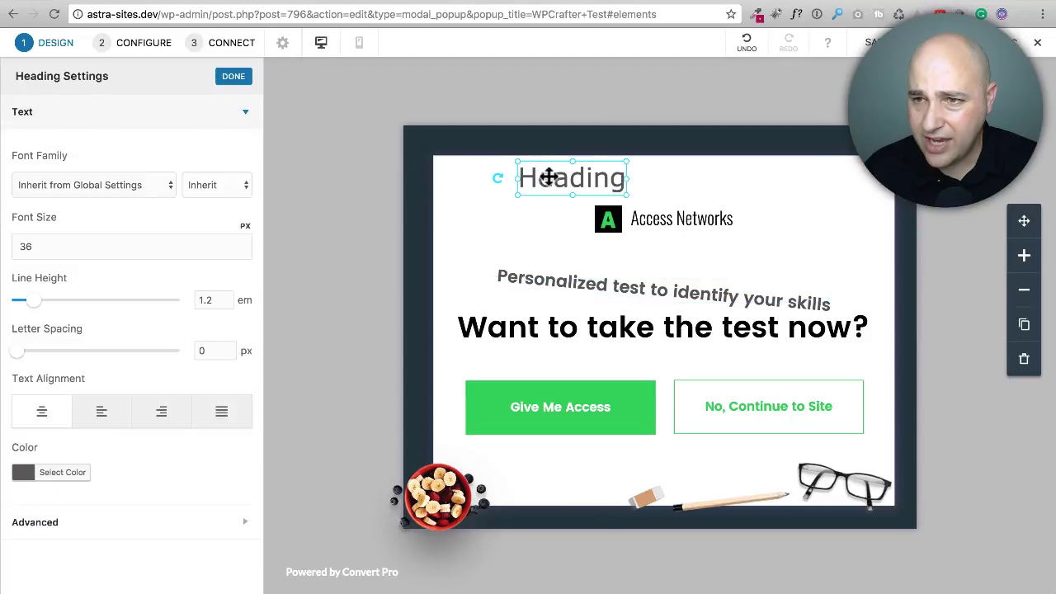
double_click(549, 178)
click(548, 178)
text(fg)
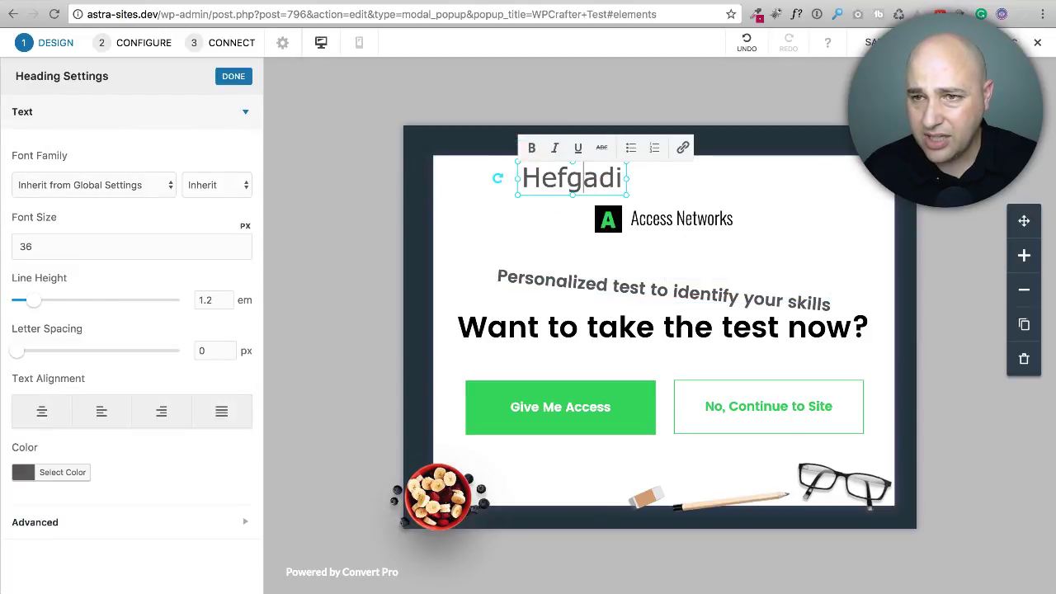
text(dfgdfg)
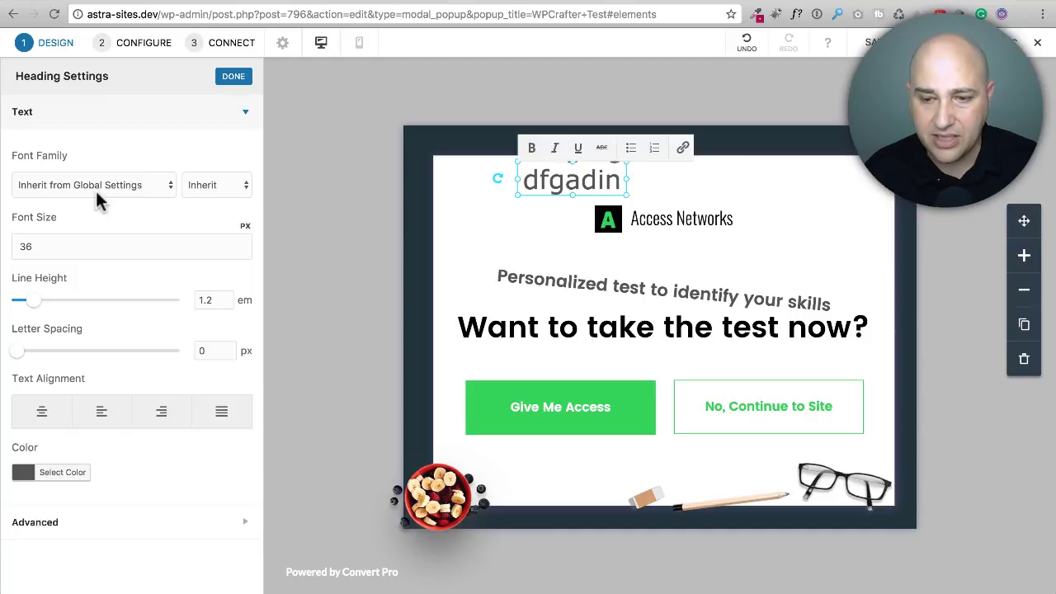
- Review the Heading element's advanced animation, position and layout settings, and delete the heading above the Access Networks logo
click(207, 522)
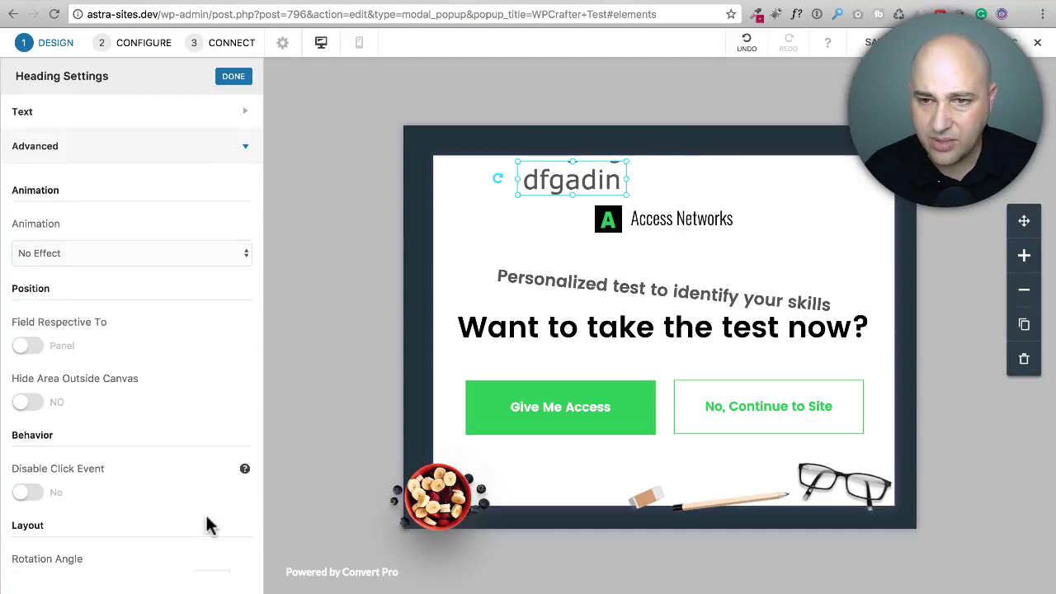
scroll(128, 328, down, 2)
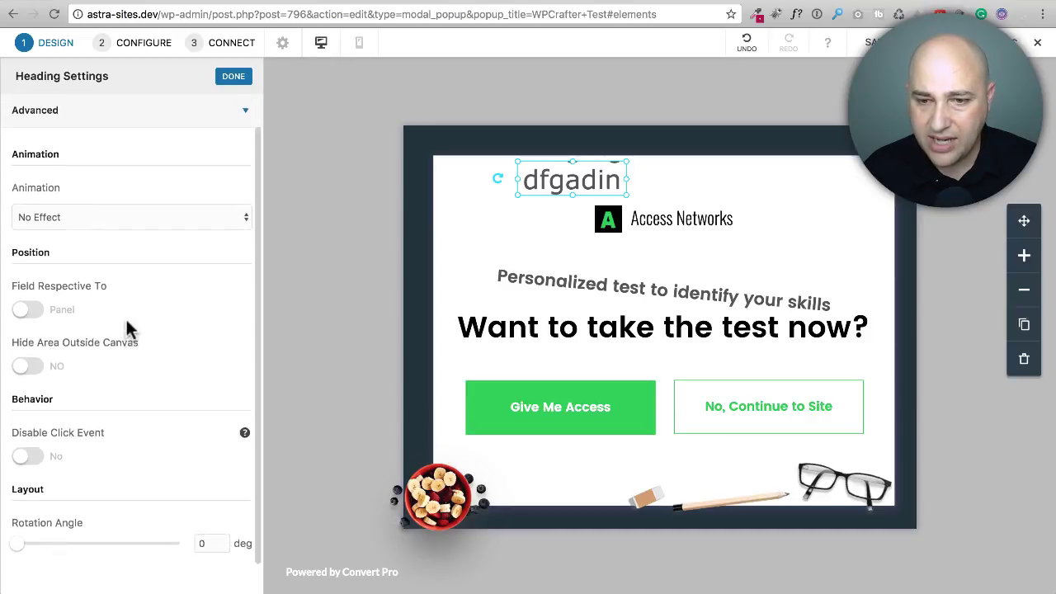
scroll(128, 328, up, 2)
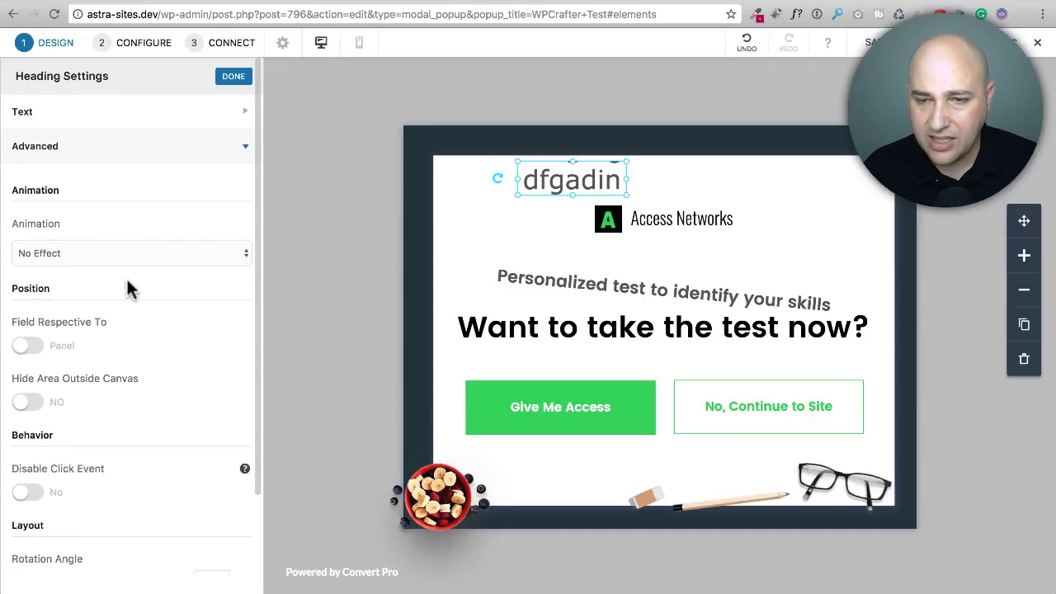
click(233, 77)
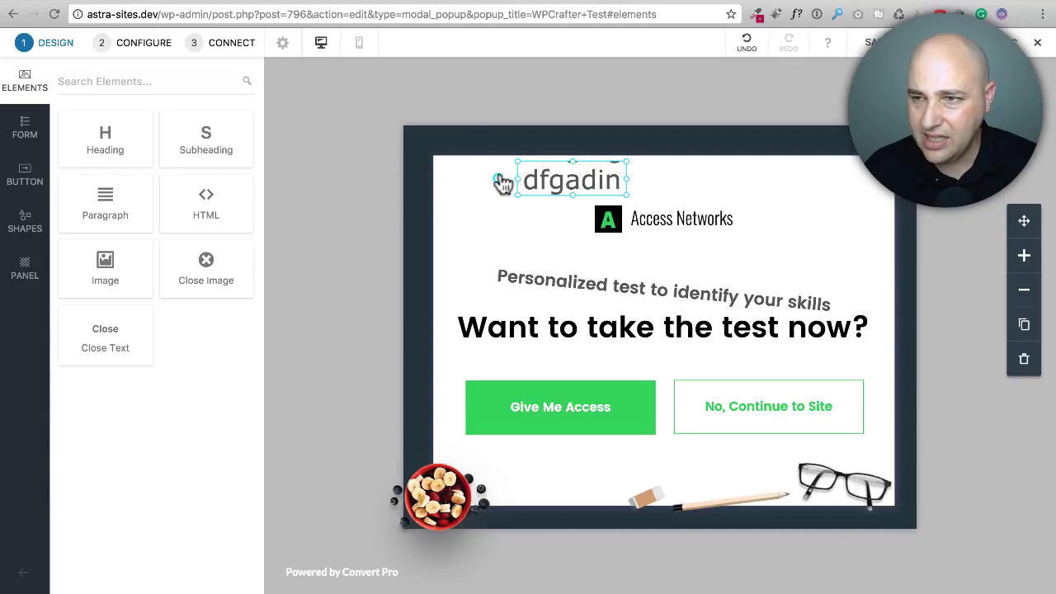
key(BackSpace)
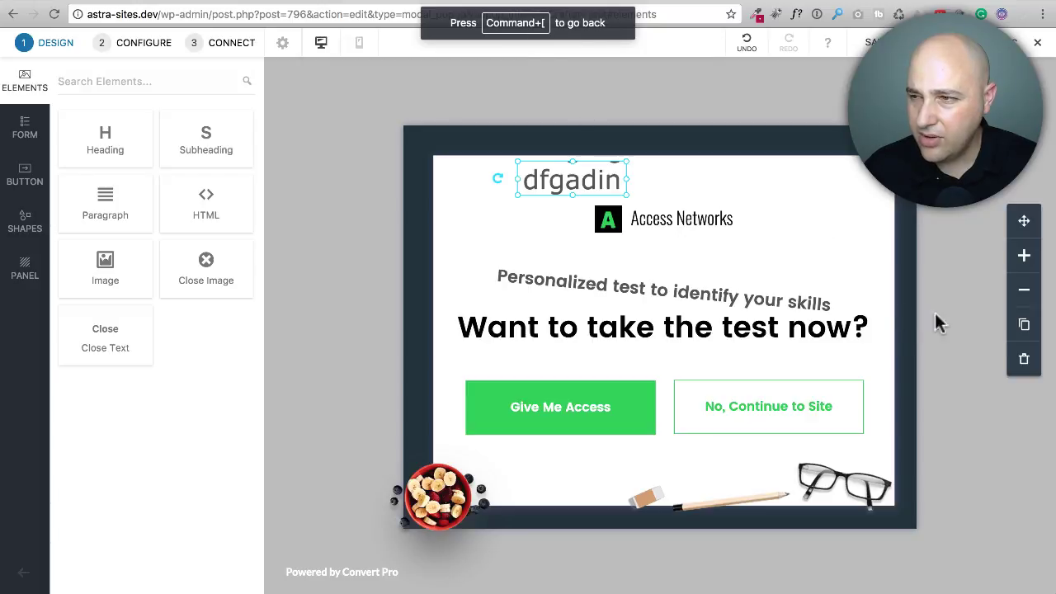
click(1022, 364)
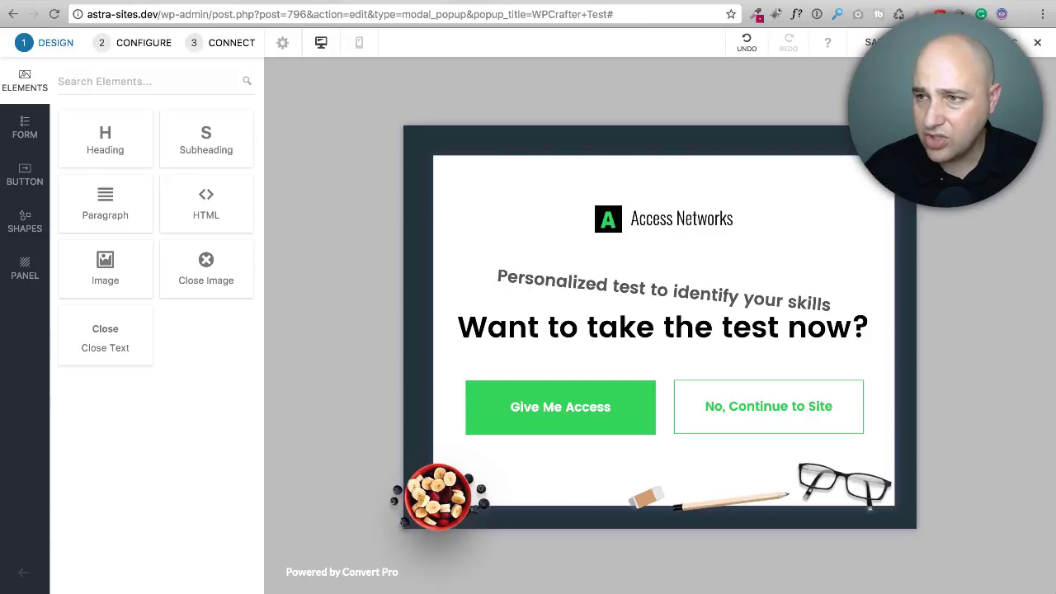
- Move the glasses image slightly down and to the right at the popup's lower corner
click(860, 162)
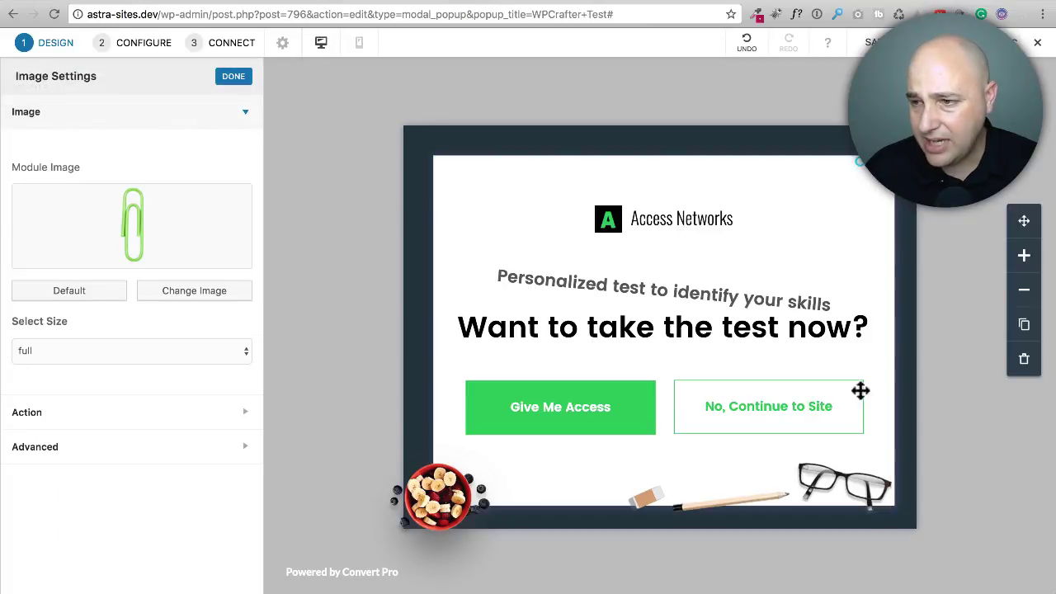
click(863, 486)
drag(865, 487, 874, 499)
- Shift the white background shape behind the popup content slightly upward
click(722, 472)
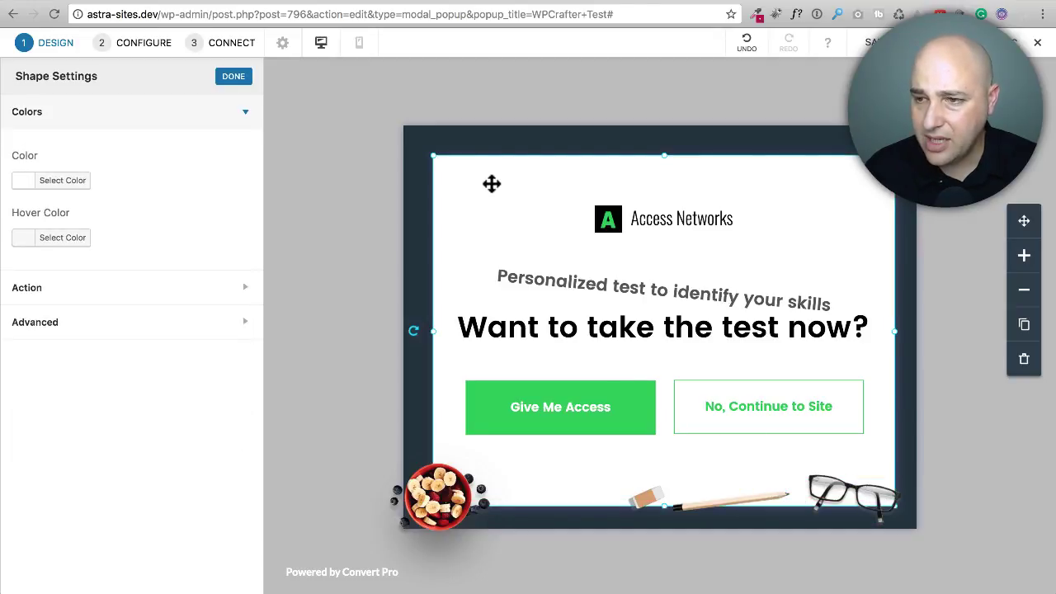
click(644, 289)
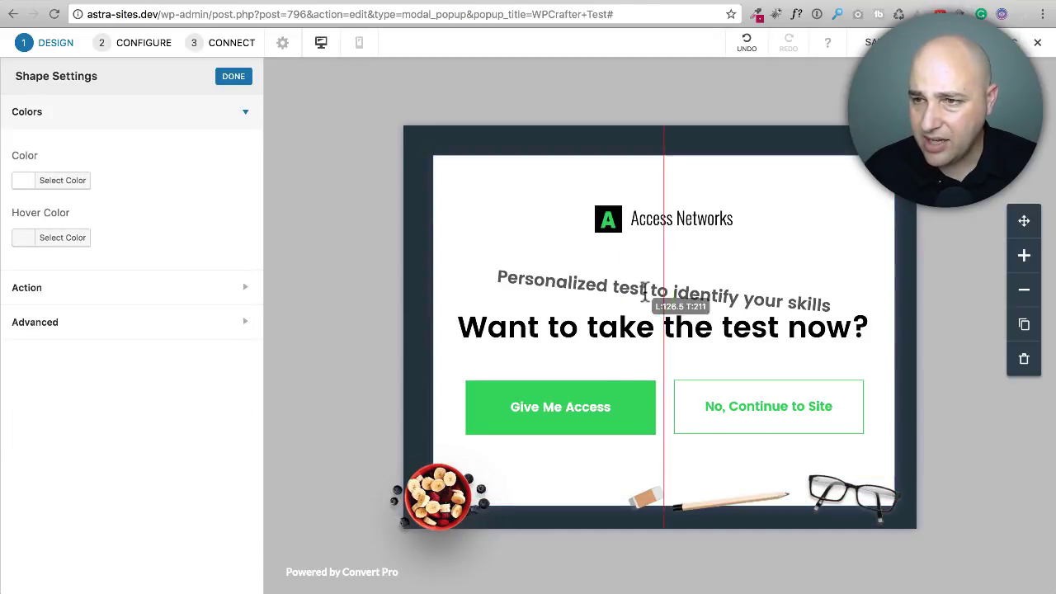
mouse_move(474, 271)
mouse_down()
mouse_move(473, 289)
mouse_move(476, 263)
mouse_up()
click(478, 262)
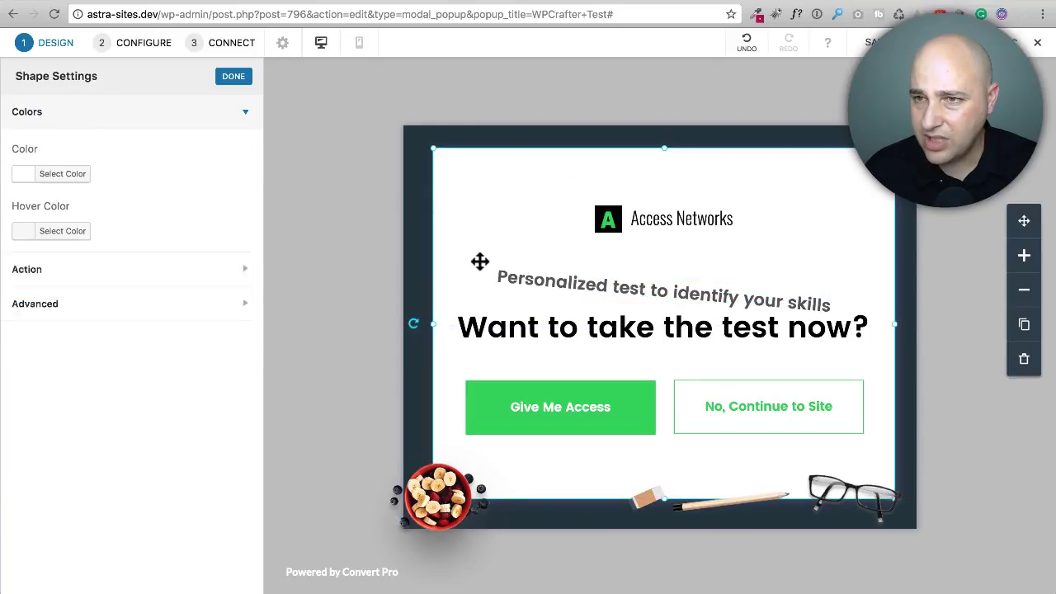
- Undo the recent changes step by step, back past the heading and the text rotation to the letters inserted in "test"
click(747, 42)
click(748, 43)
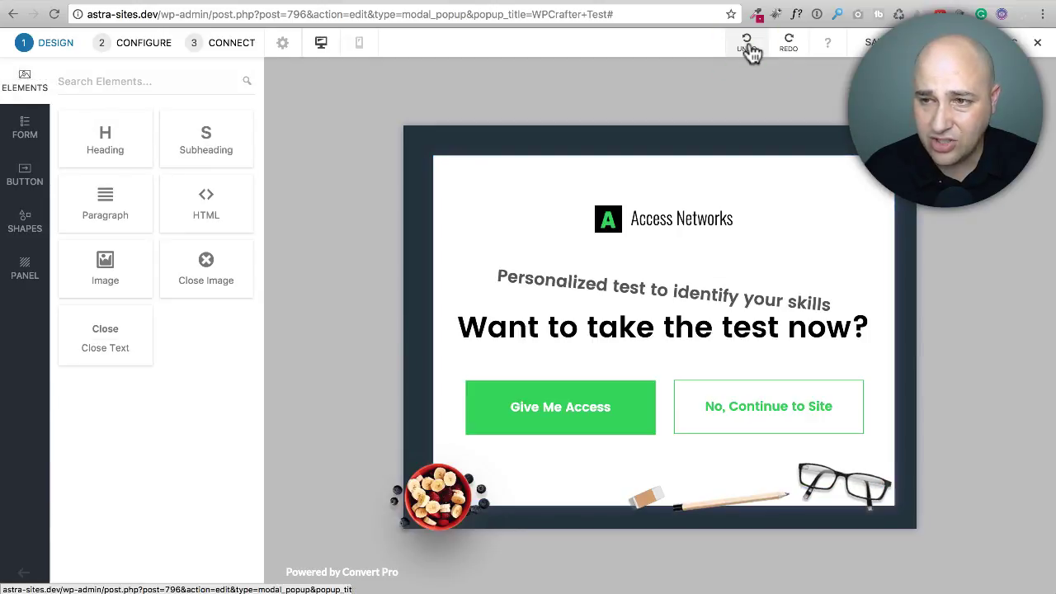
click(748, 46)
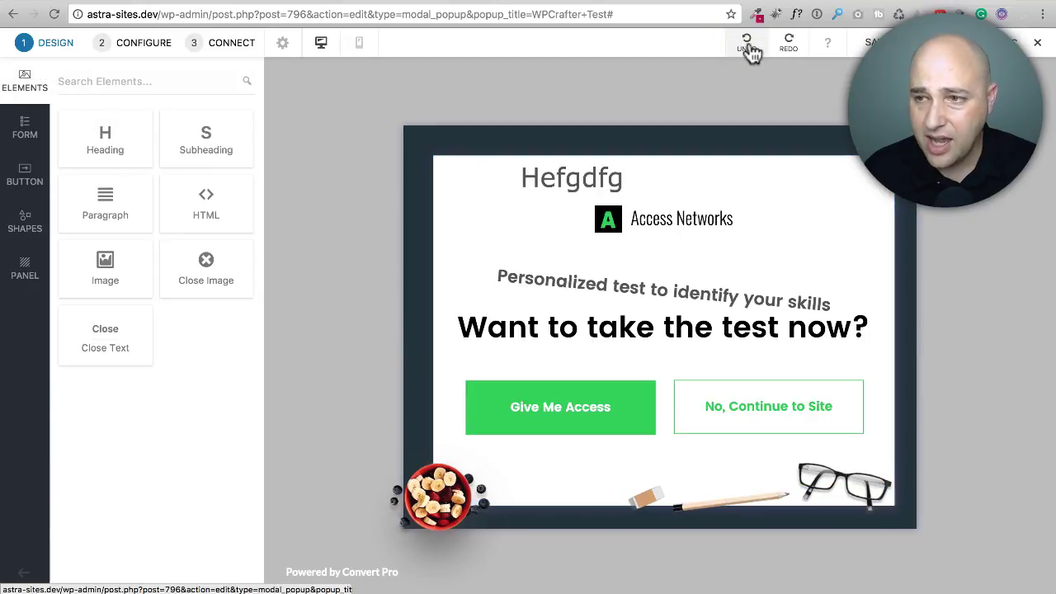
click(748, 46)
click(748, 45)
click(748, 45)
click(748, 45)
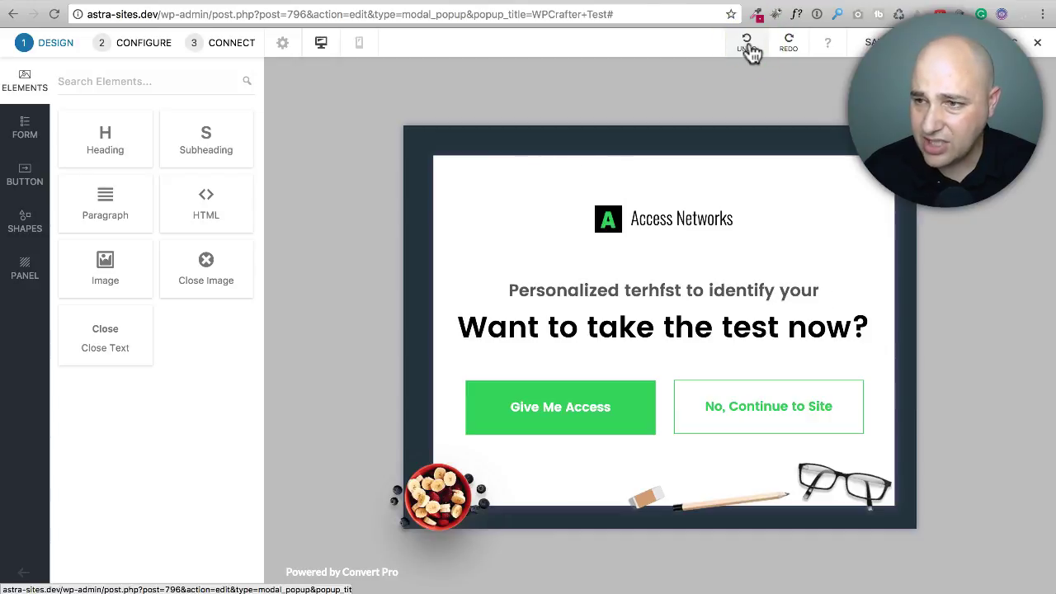
click(748, 45)
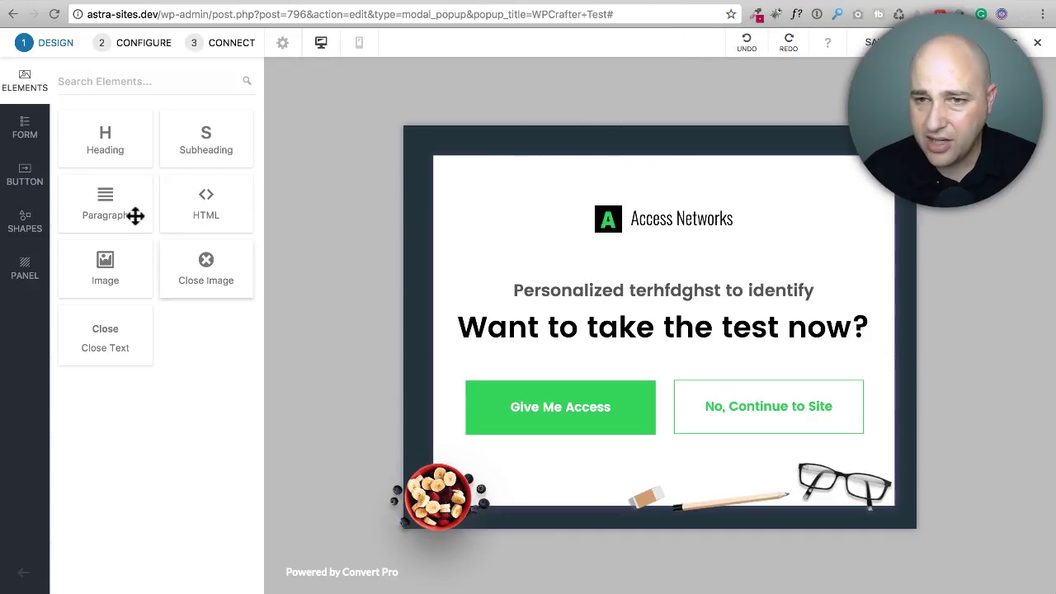
- Add an Email form field just above the "Personalized" line, review its name setting, and return to the form fields
click(26, 130)
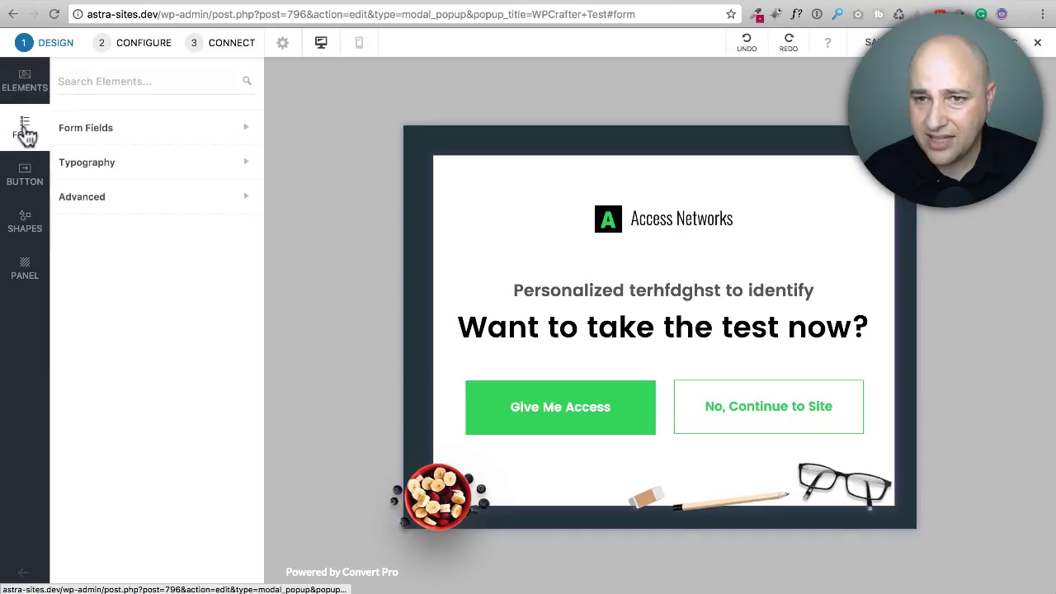
click(174, 132)
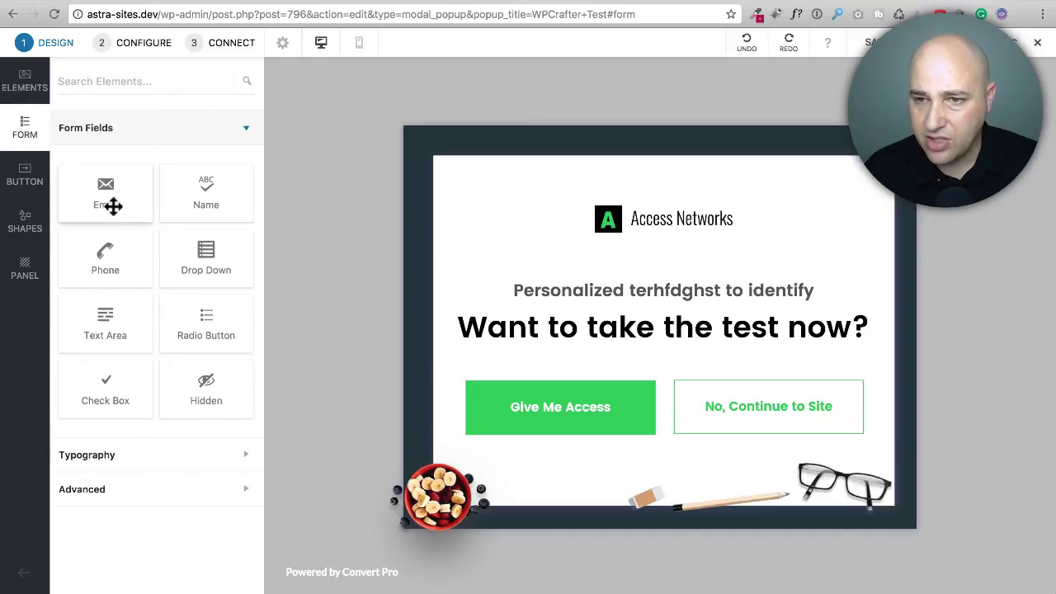
drag(113, 207, 503, 264)
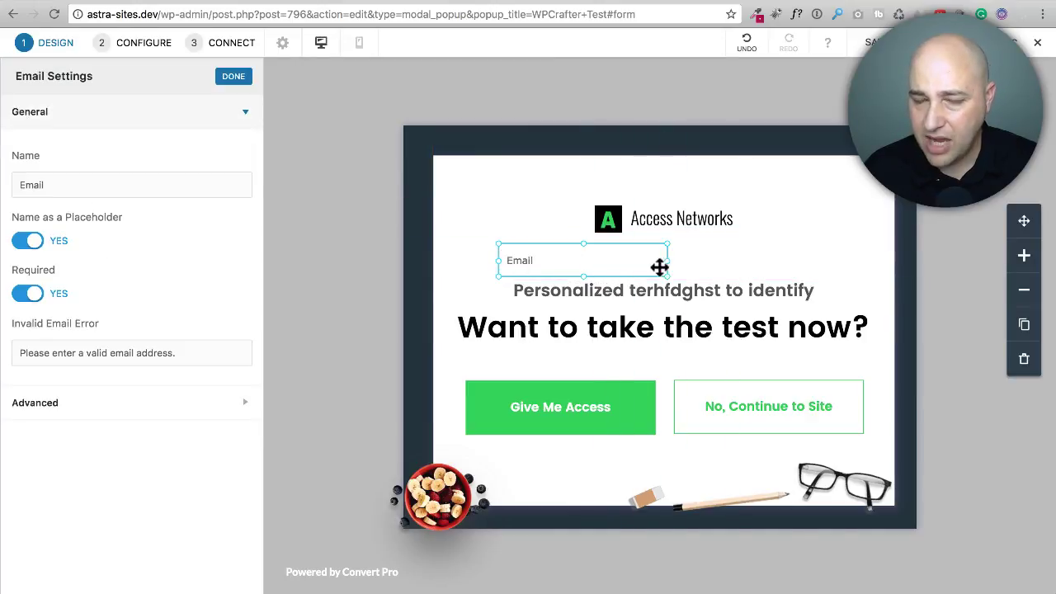
click(734, 260)
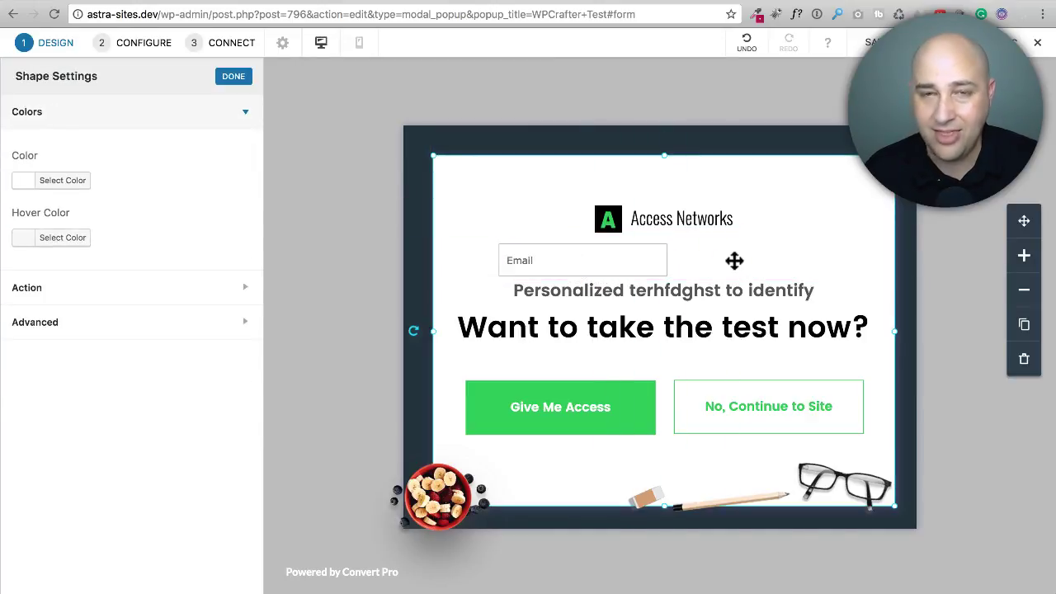
click(594, 269)
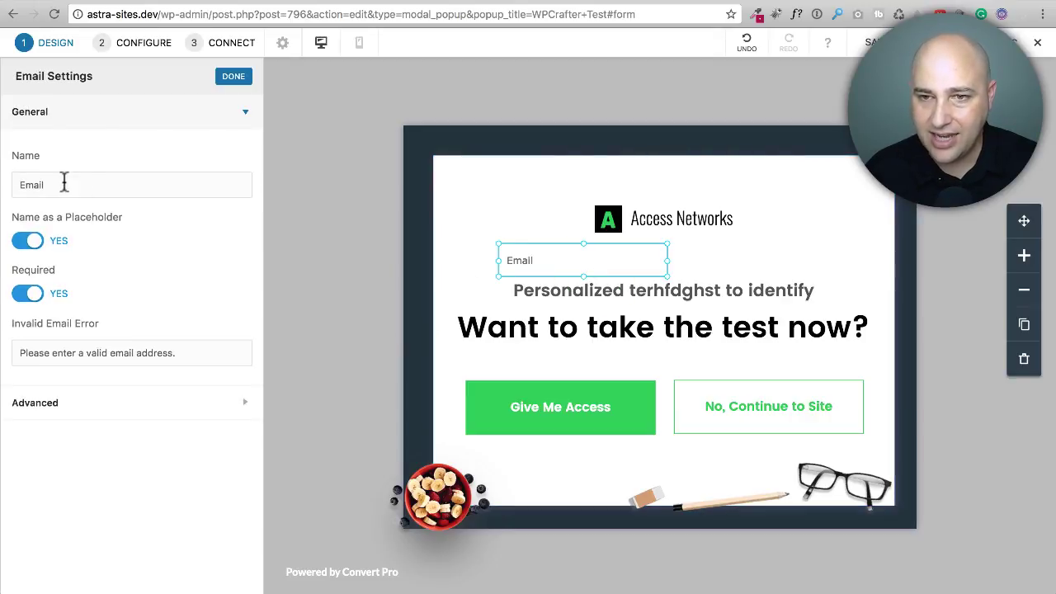
drag(63, 180, 8, 181)
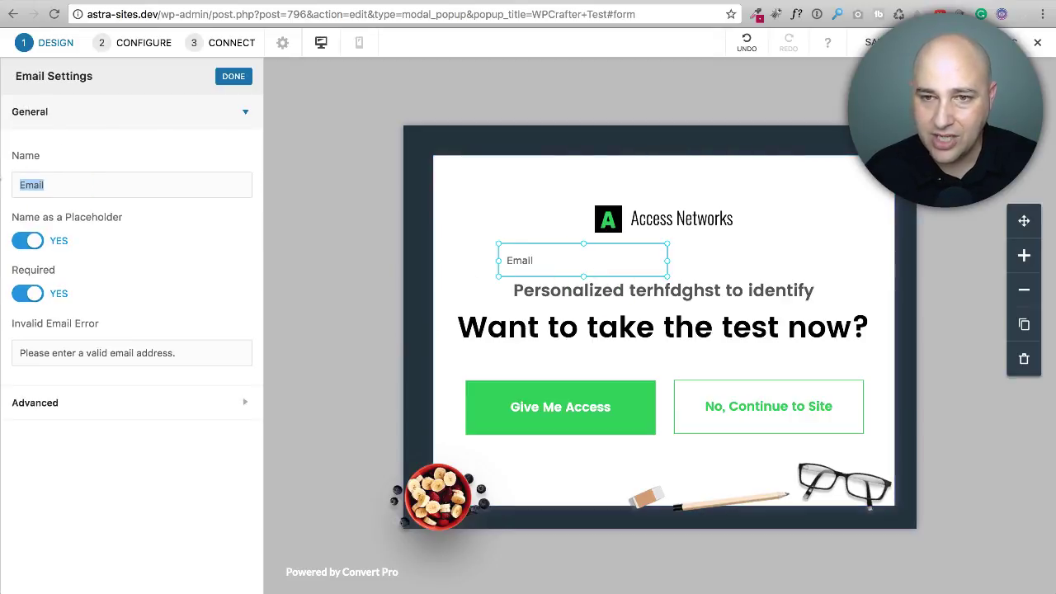
click(235, 78)
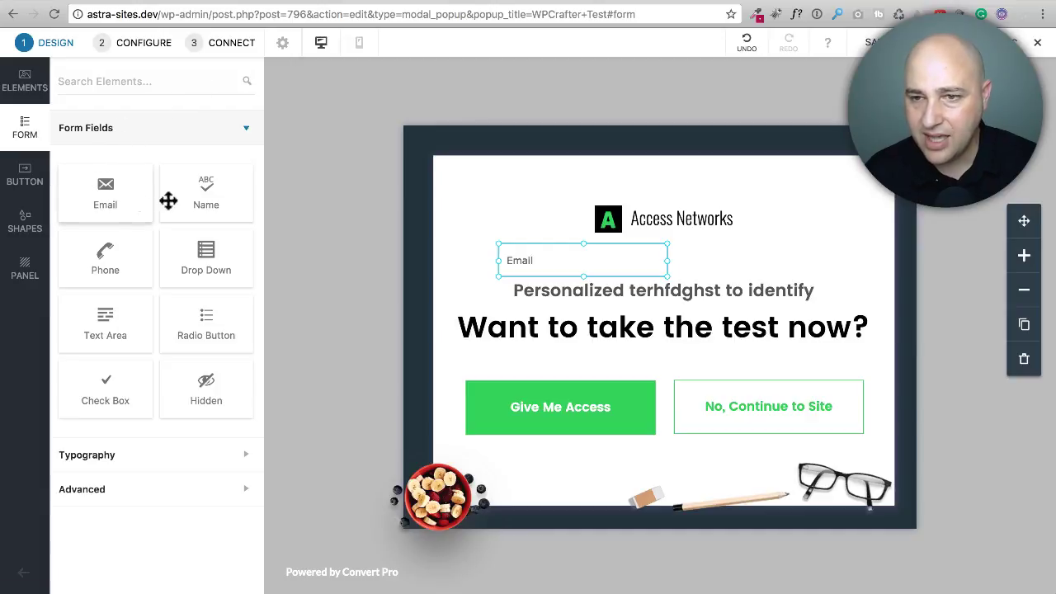
- Add a Name form field above the Email field and align its left edge with the Email field
drag(169, 200, 504, 208)
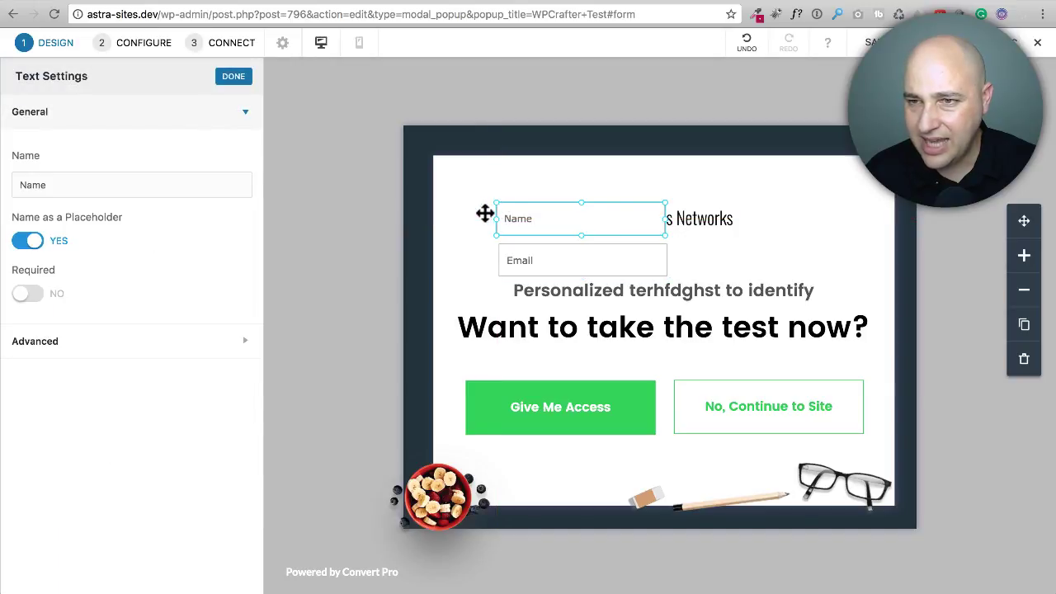
click(547, 231)
drag(549, 227, 553, 227)
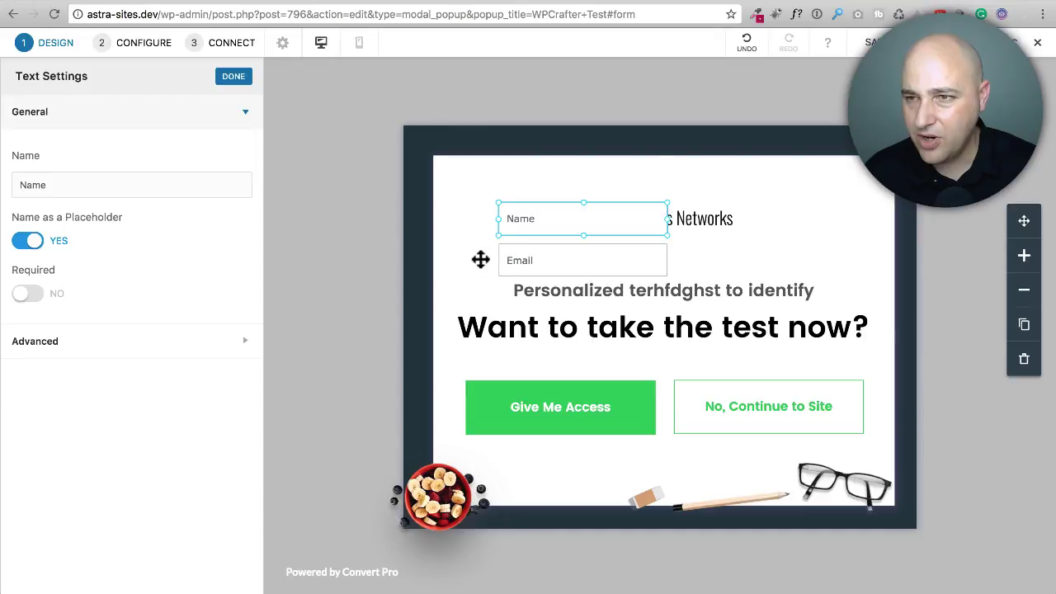
click(535, 259)
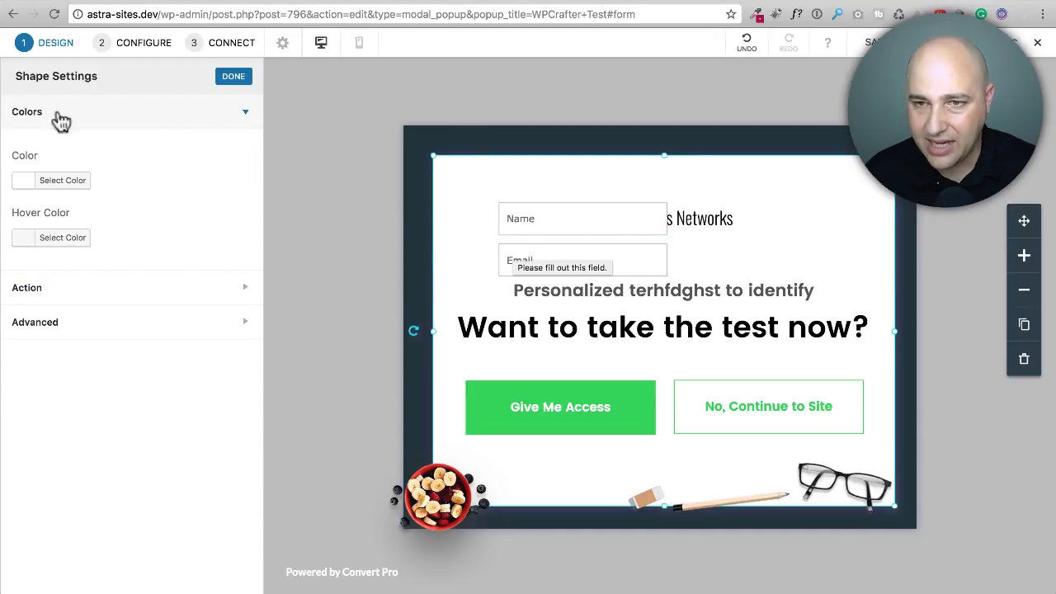
click(233, 79)
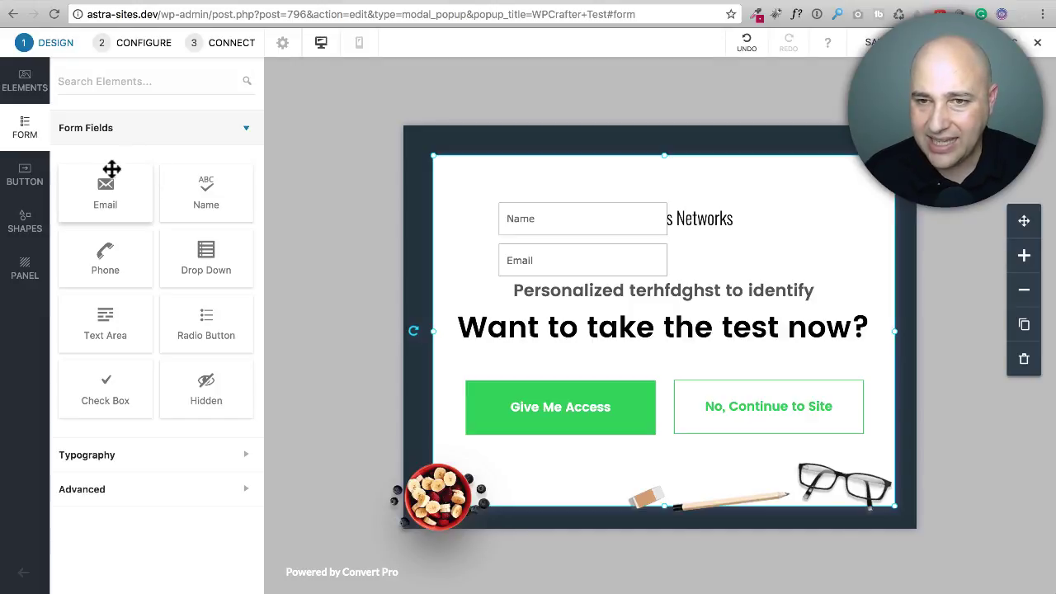
- Look over the available shapes and the panel size settings, and set the panel's background type to Gradient
click(20, 194)
click(25, 239)
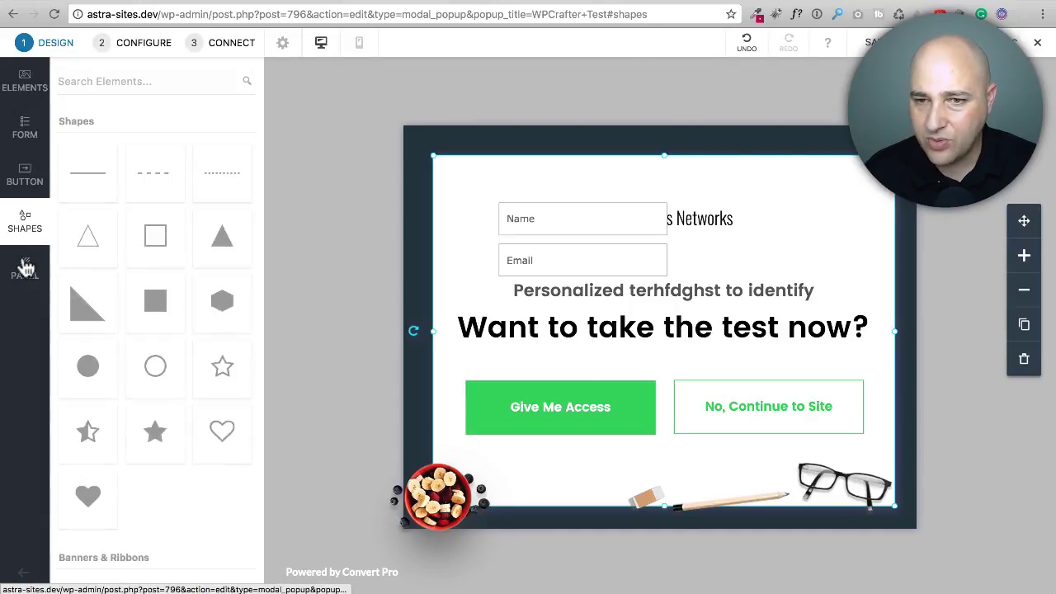
click(21, 265)
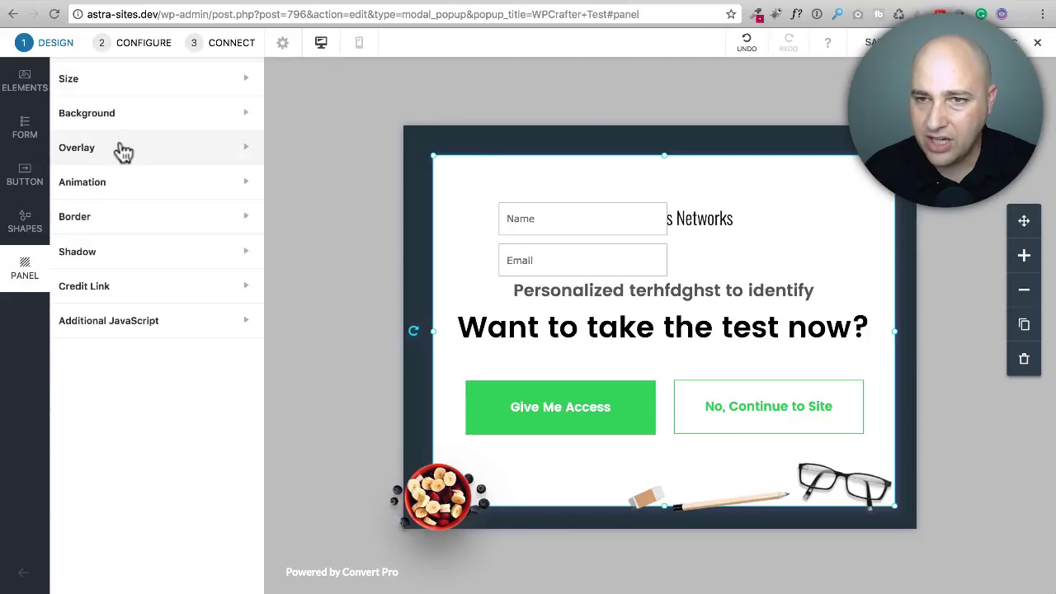
click(158, 80)
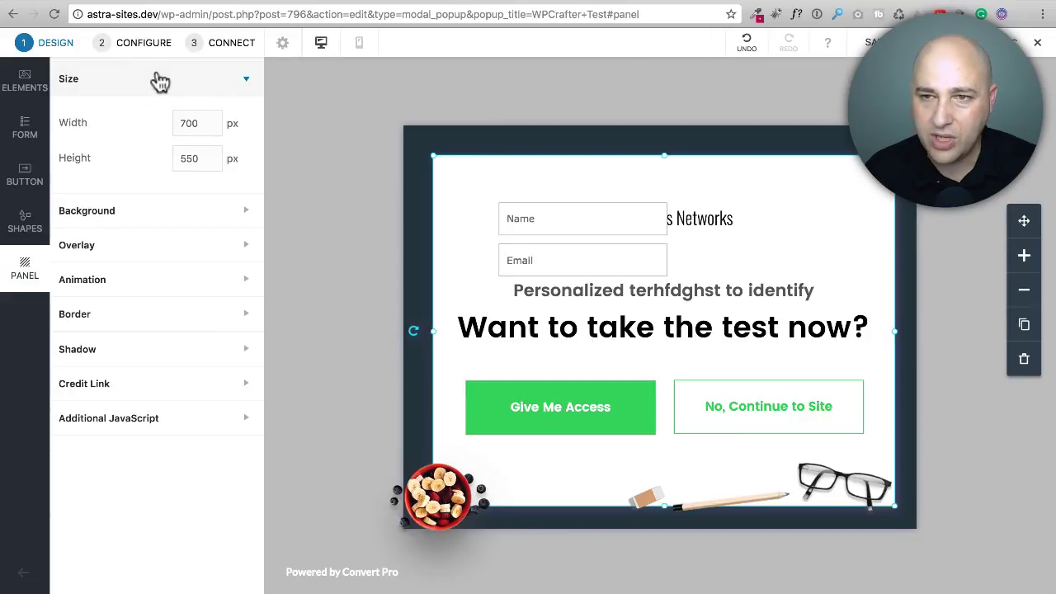
click(156, 81)
click(147, 126)
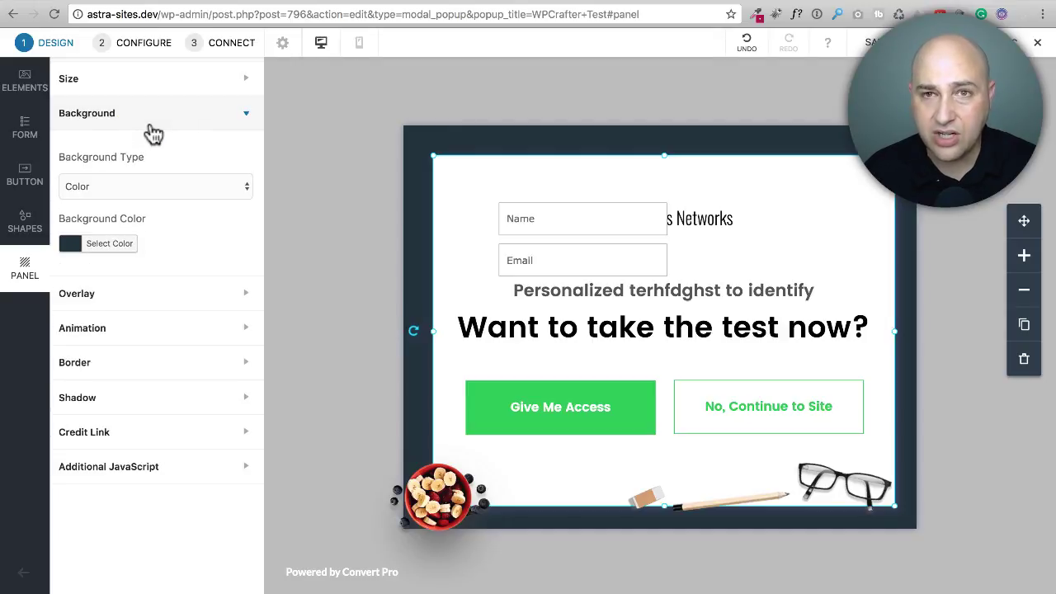
click(163, 186)
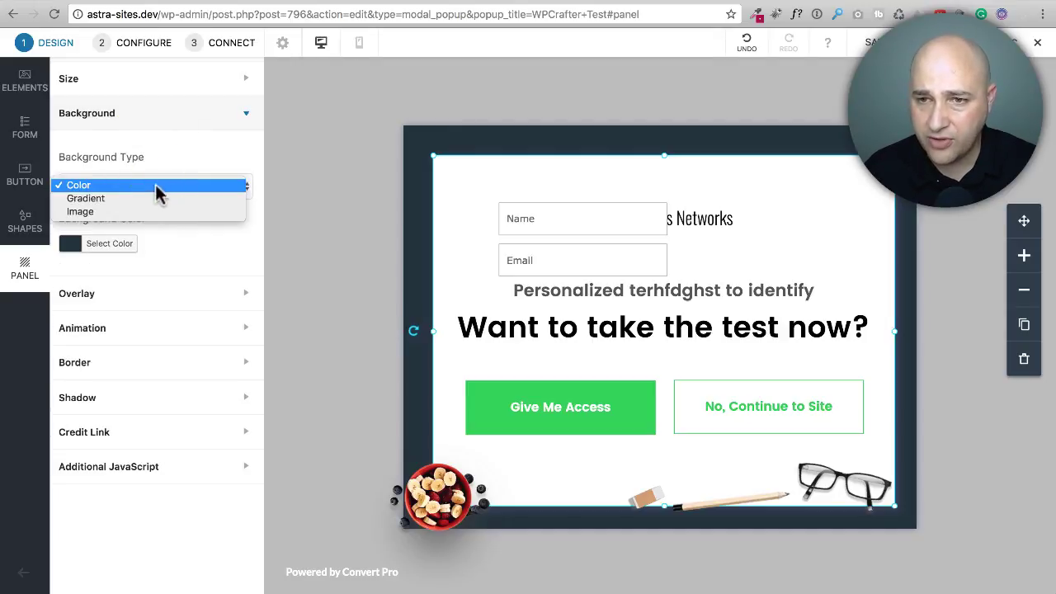
click(152, 195)
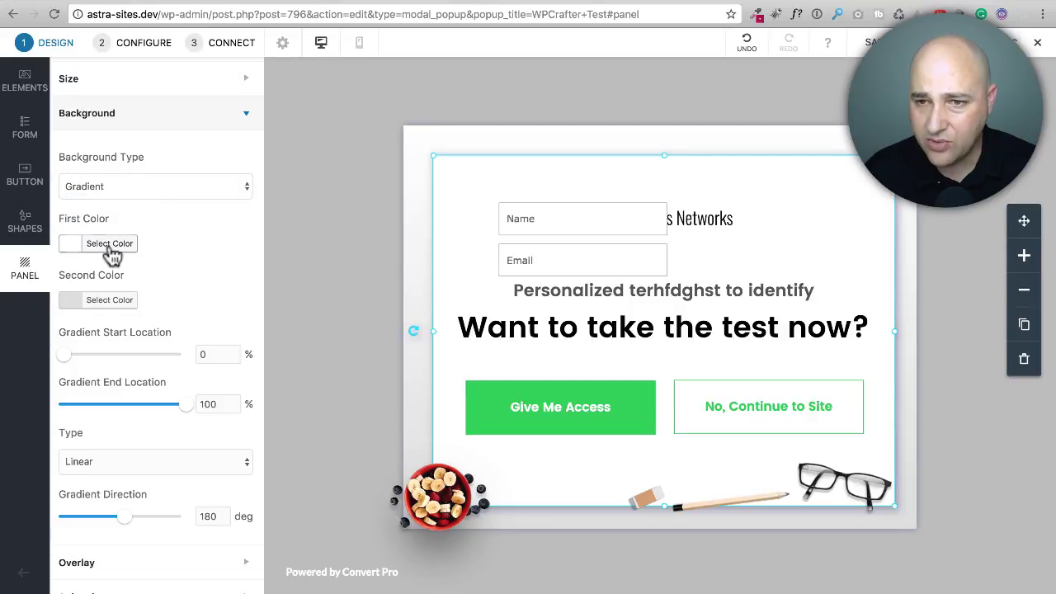
- Set the first color of the panel's background gradient to a dark blue, about #161f96
click(110, 246)
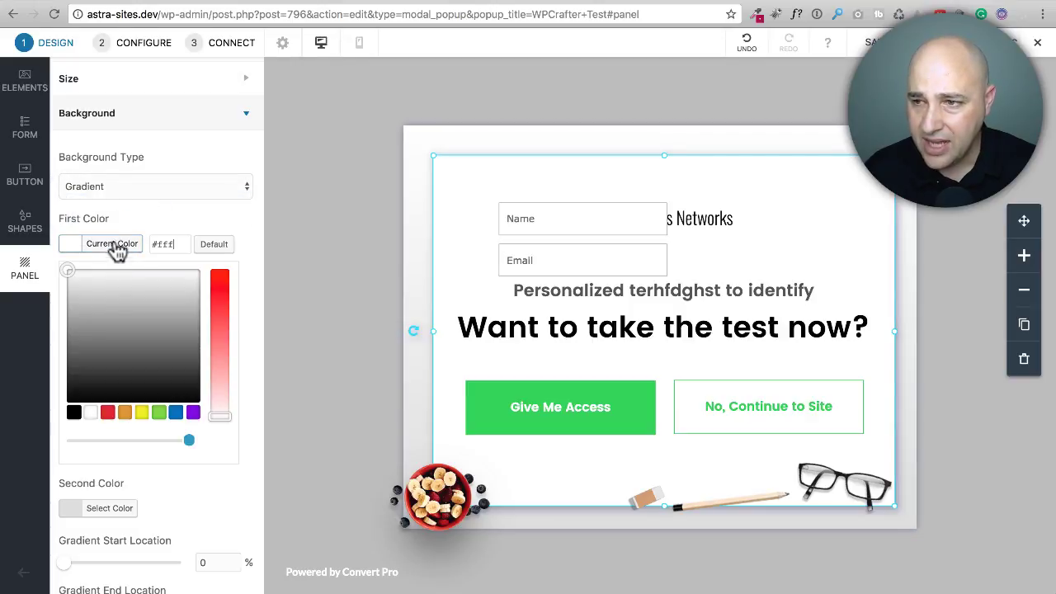
click(176, 411)
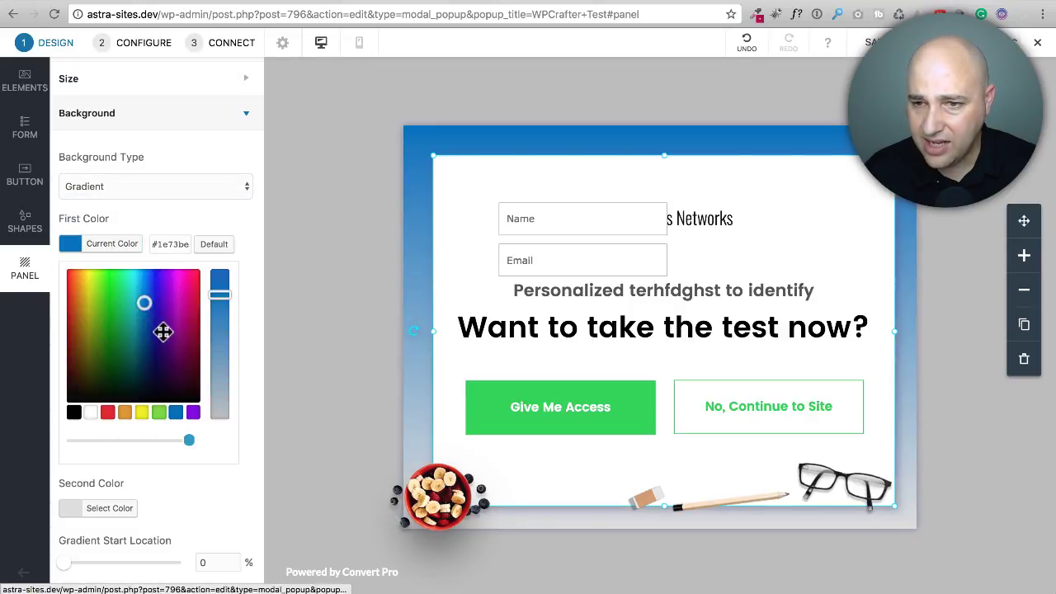
drag(162, 330, 153, 323)
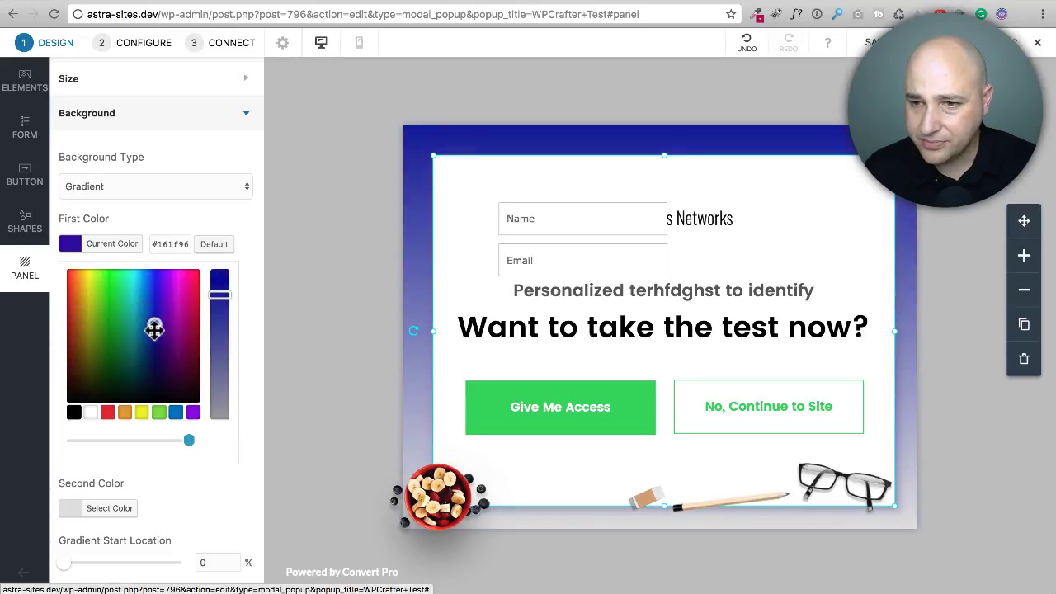
click(168, 230)
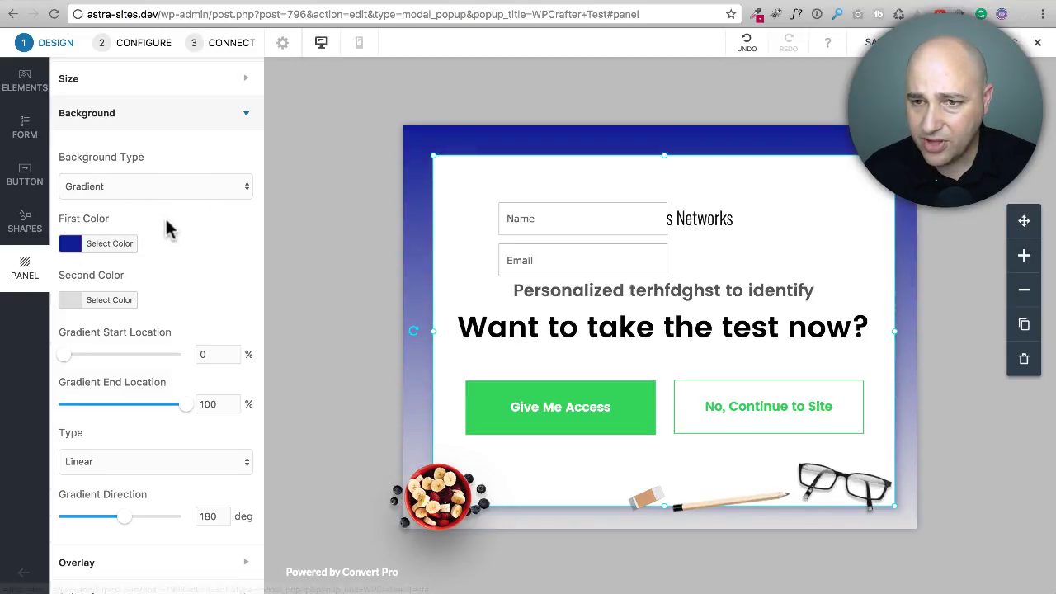
- Set the second color of the panel's background gradient to purple, #8224e3, and close the background settings
click(109, 300)
click(193, 469)
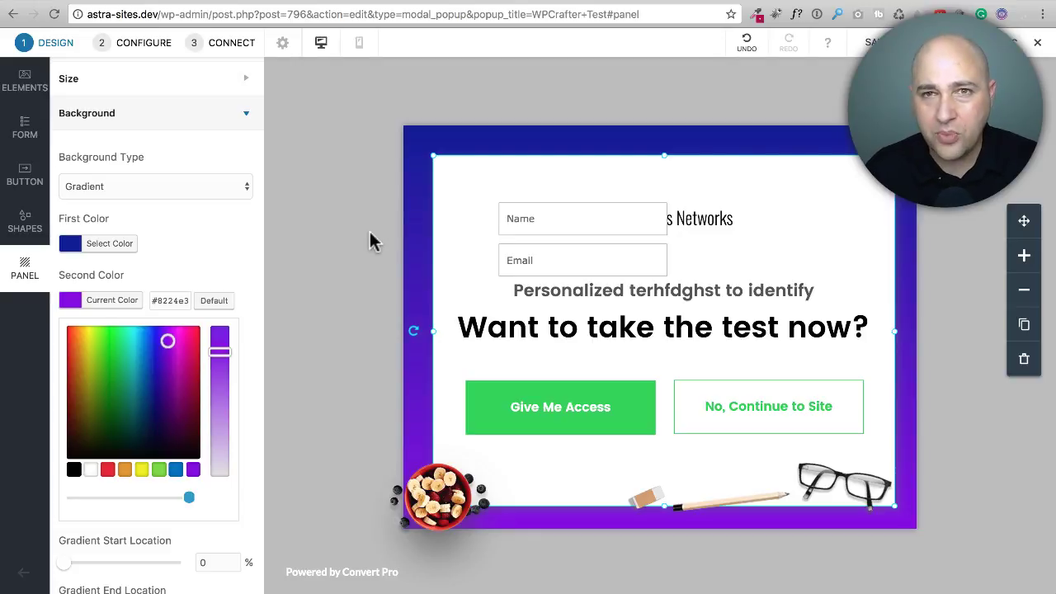
click(194, 251)
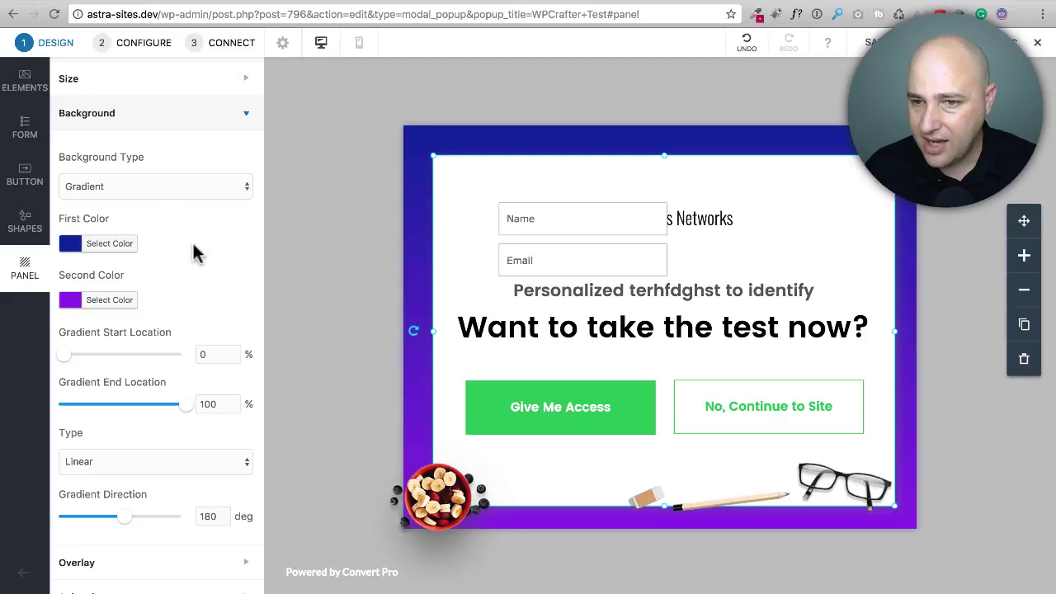
click(223, 113)
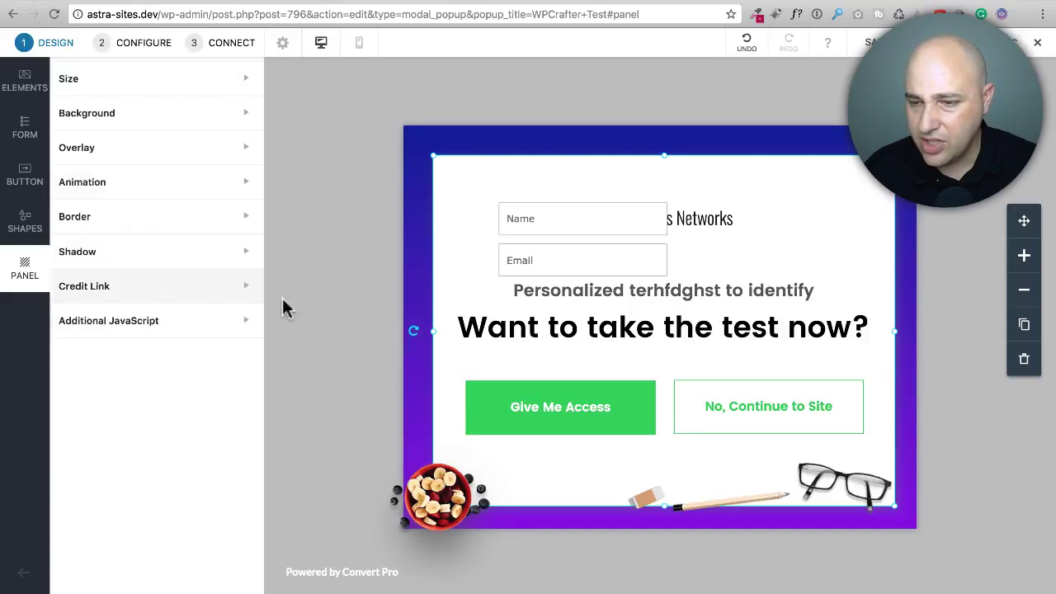
- Delete the Name and Email form fields from the popup
click(605, 232)
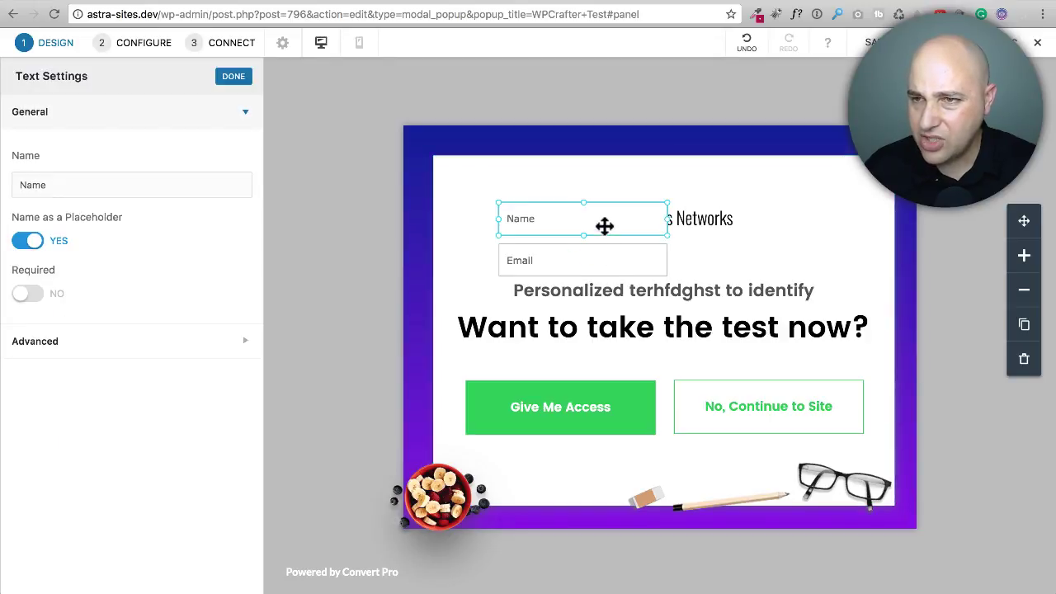
click(1022, 363)
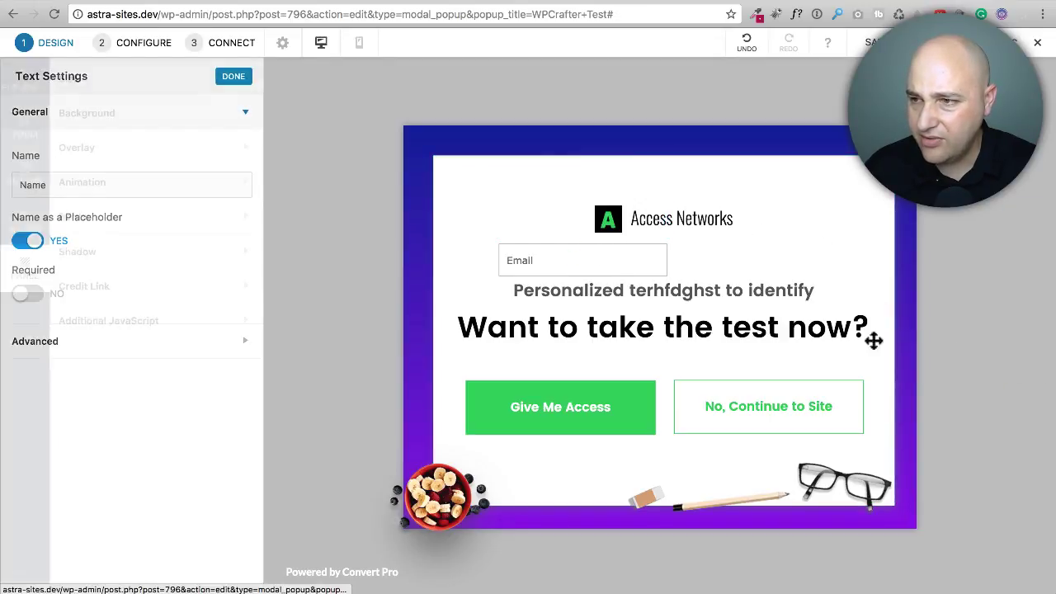
click(552, 262)
click(1023, 359)
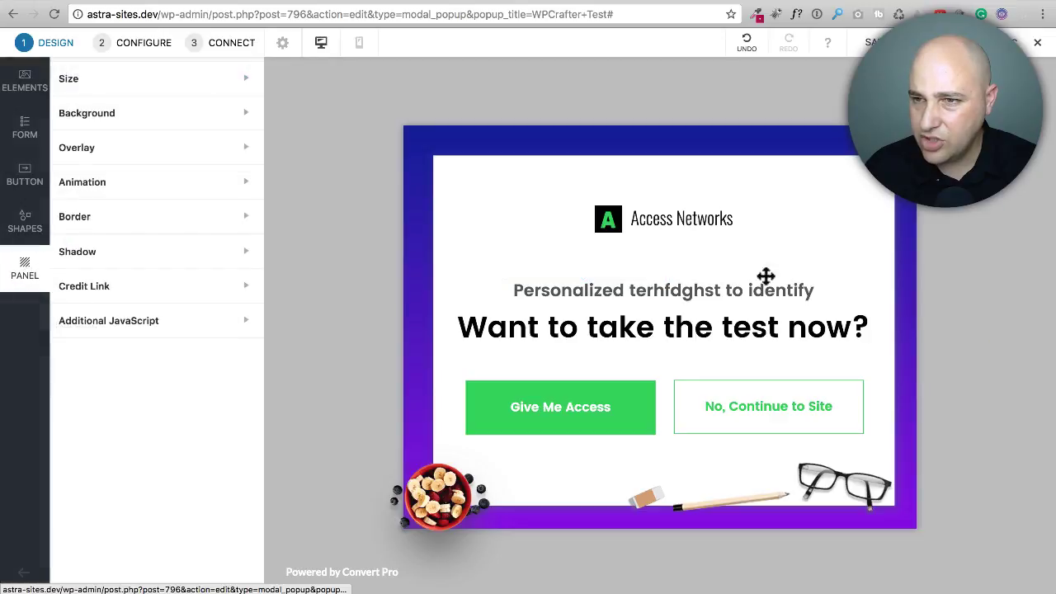
- Change the "Give Me Access" button's background color to a darker green and finish editing the button
click(594, 427)
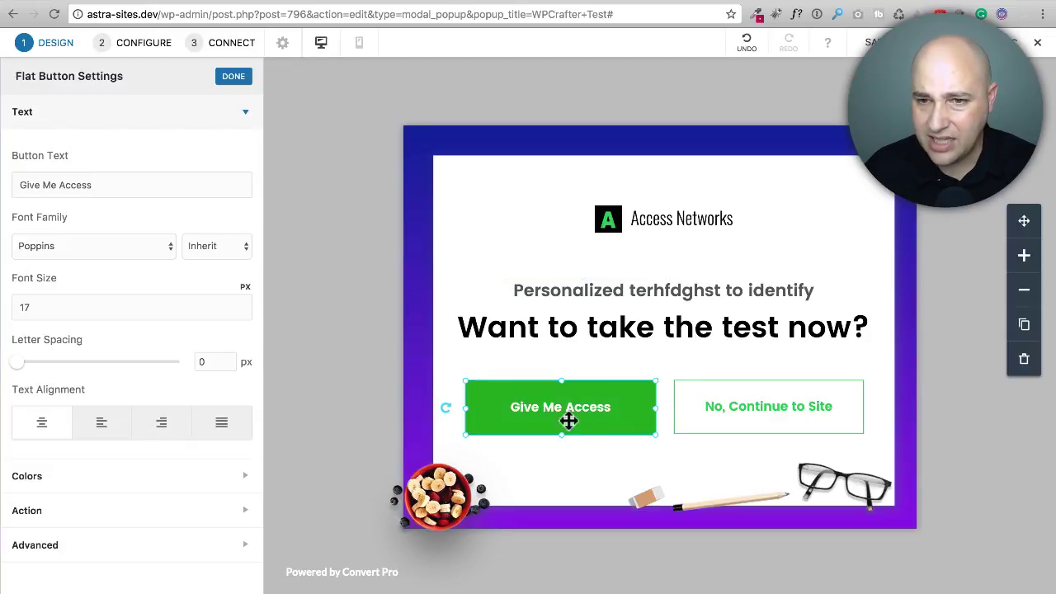
click(64, 485)
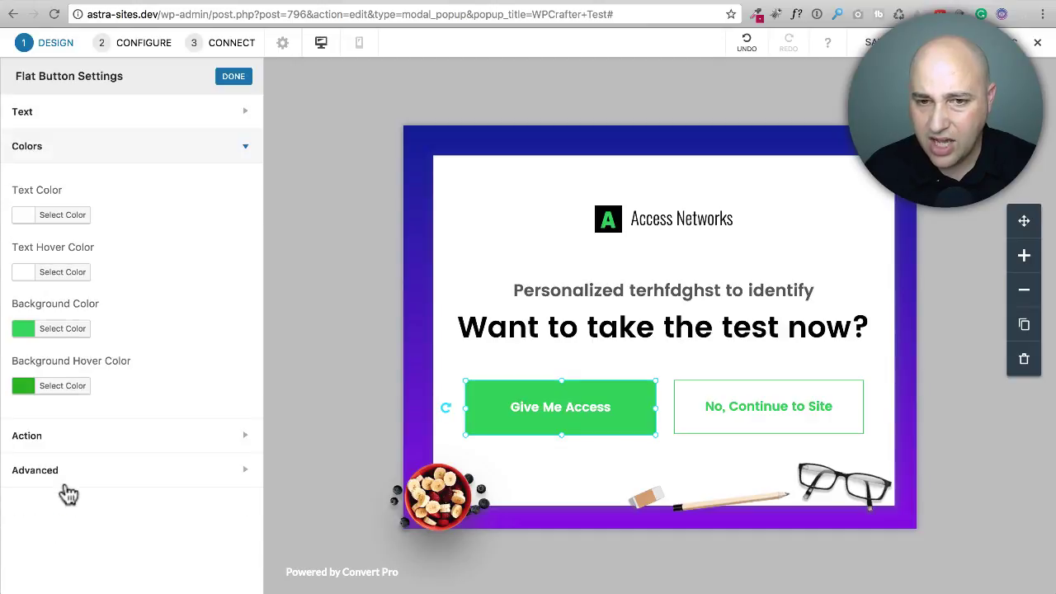
click(64, 334)
drag(66, 379, 68, 406)
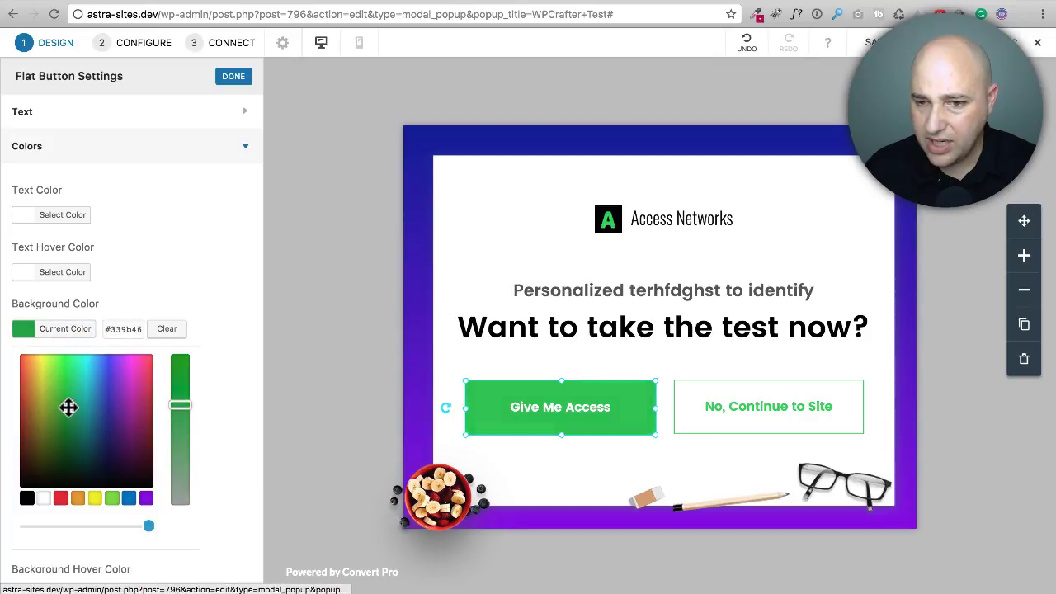
click(223, 218)
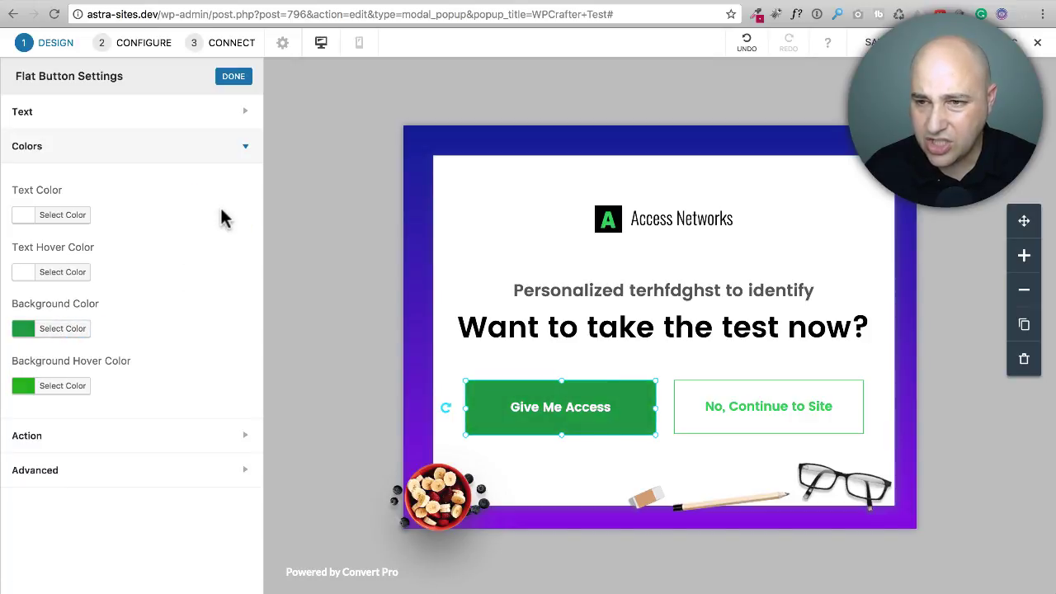
click(221, 210)
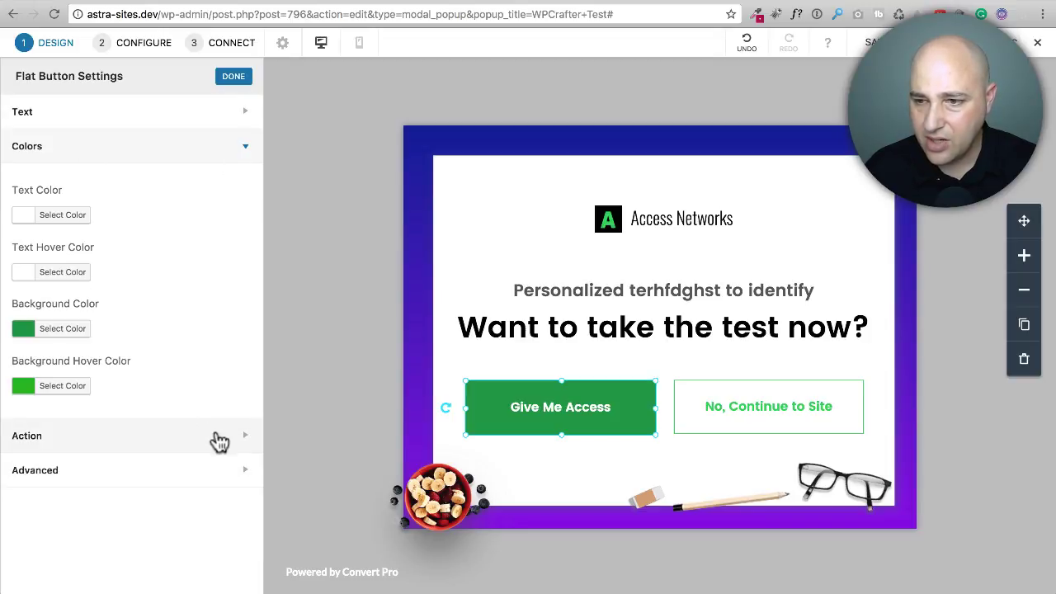
click(233, 75)
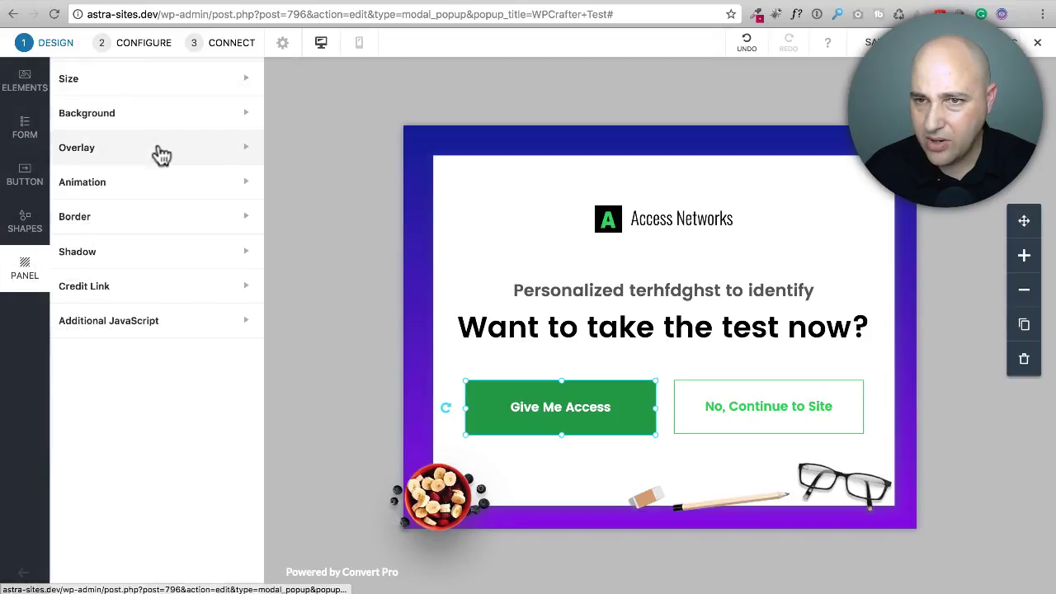
click(311, 243)
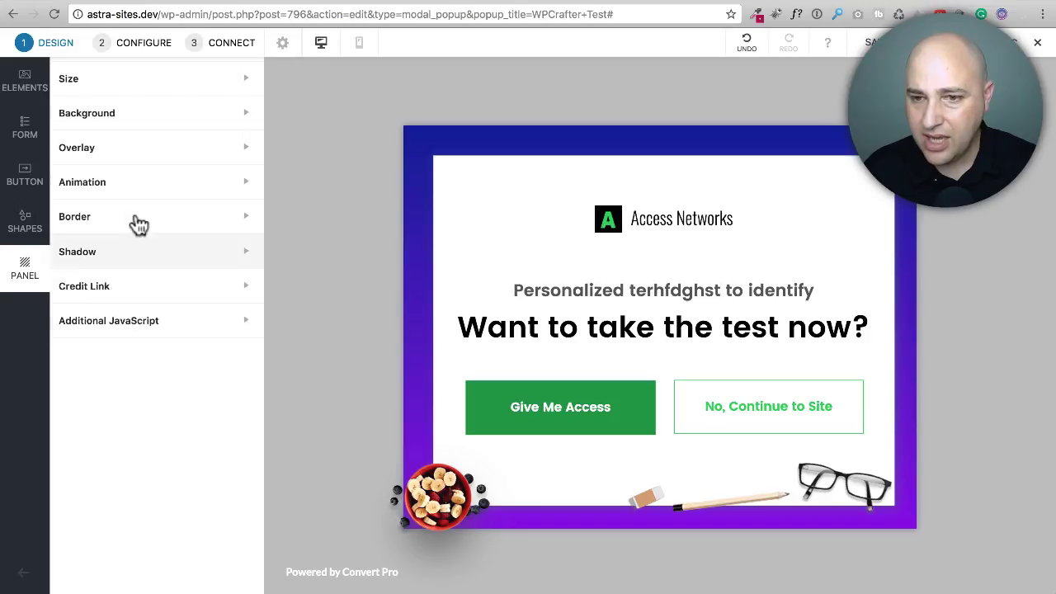
- Look over the popup's configuration stage and browse the email marketing services available for connection
click(142, 46)
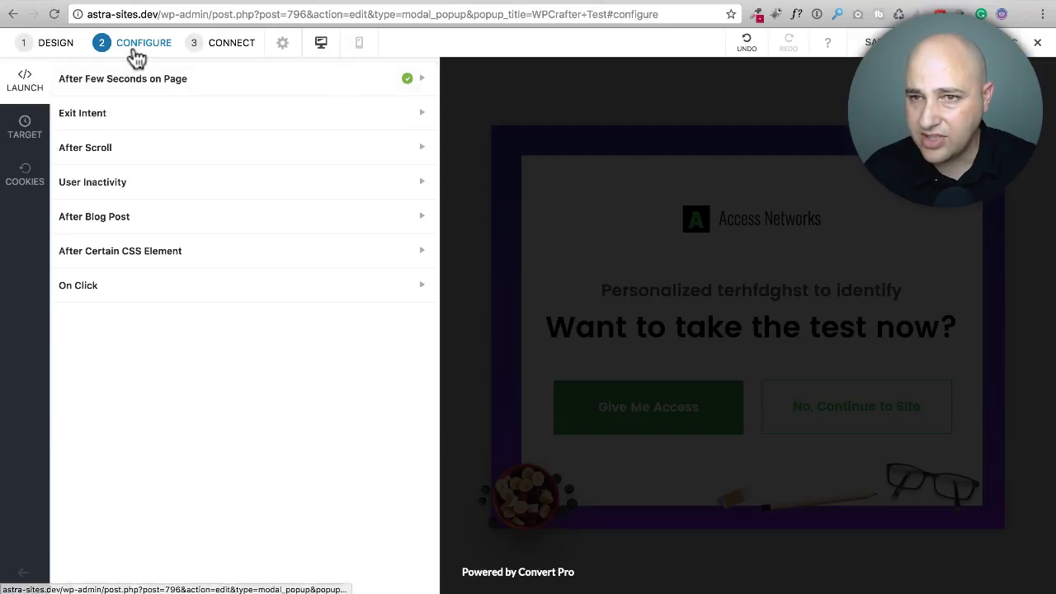
click(224, 44)
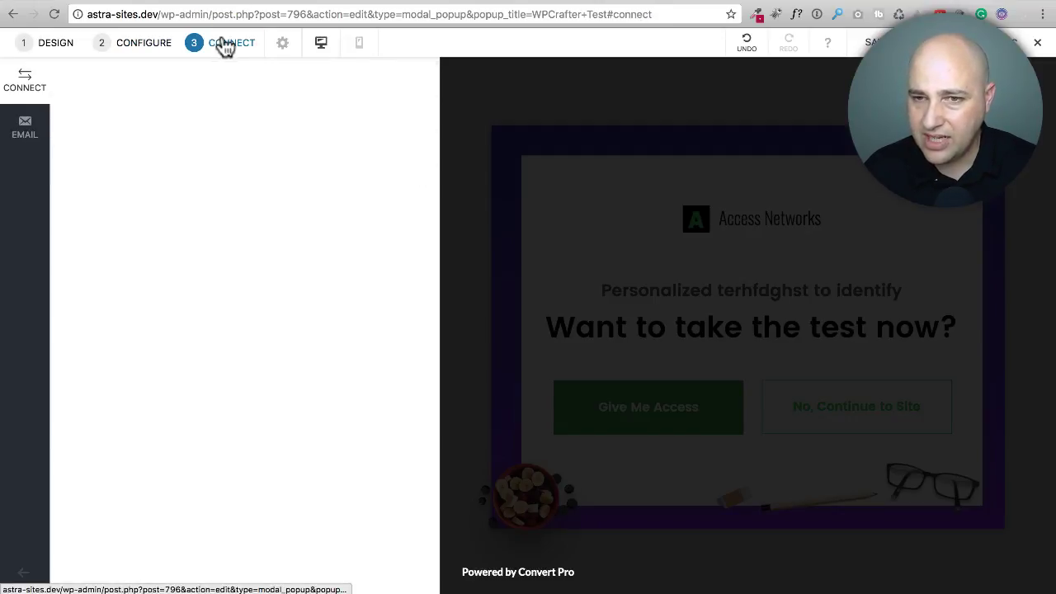
scroll(208, 157, down, 4)
scroll(211, 155, down, 2)
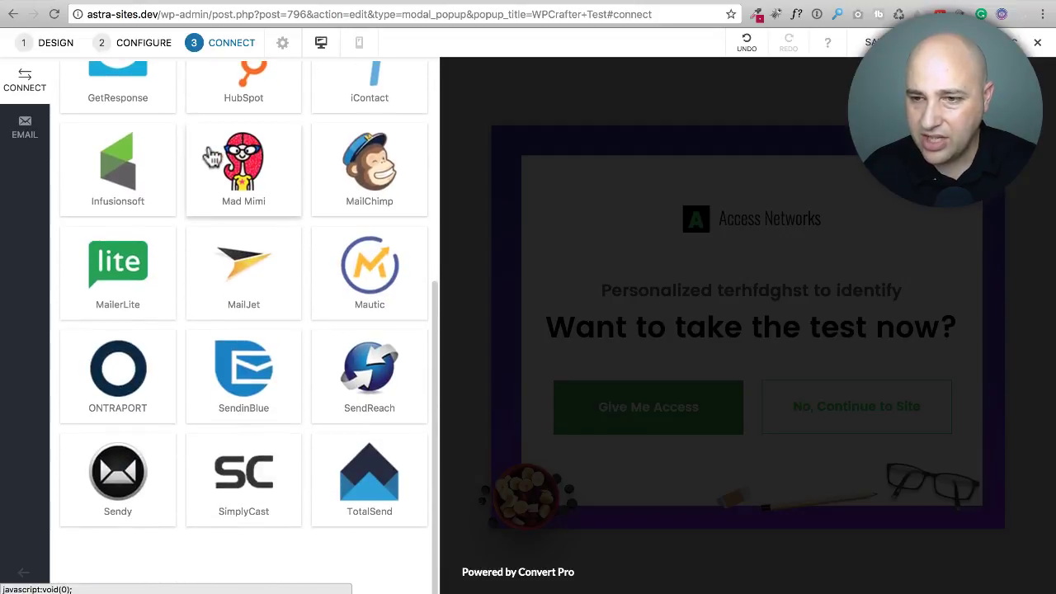
scroll(213, 155, up, 5)
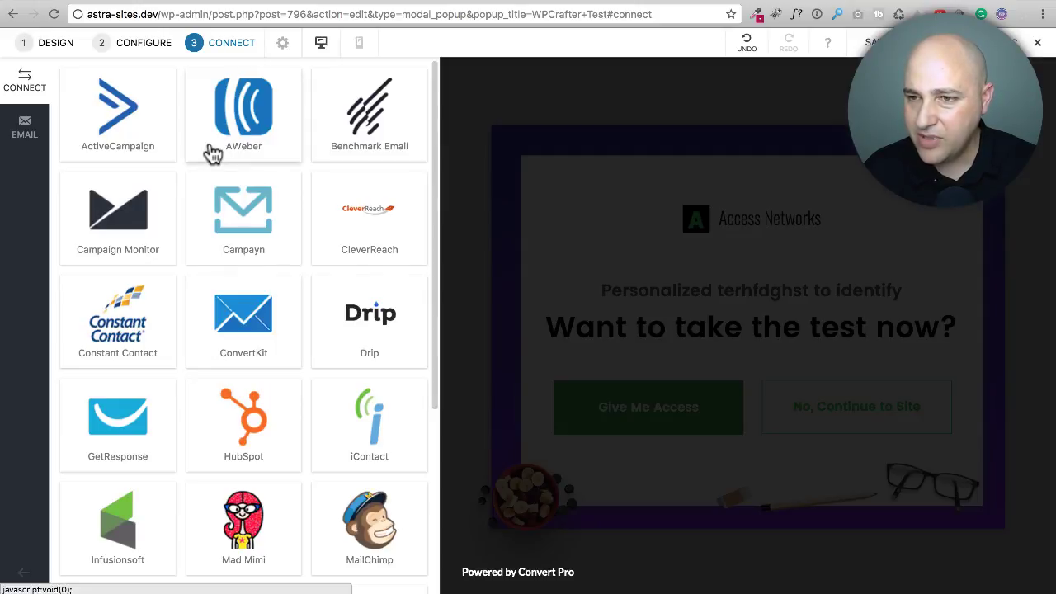
- Review the launch triggers, including the "After Few Seconds on Page" delay setting, and return to the design stage
click(128, 45)
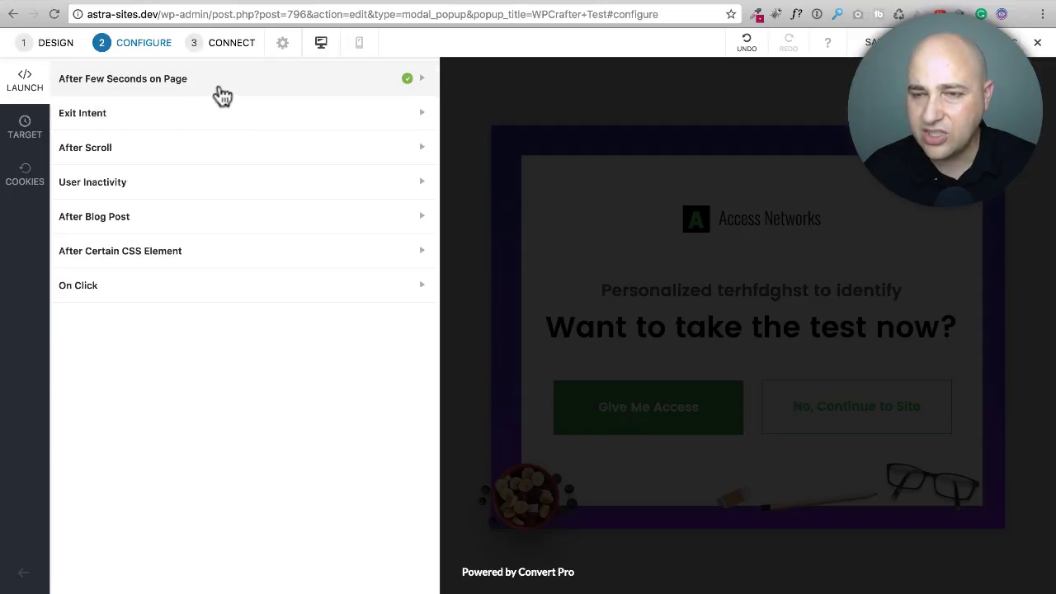
click(221, 88)
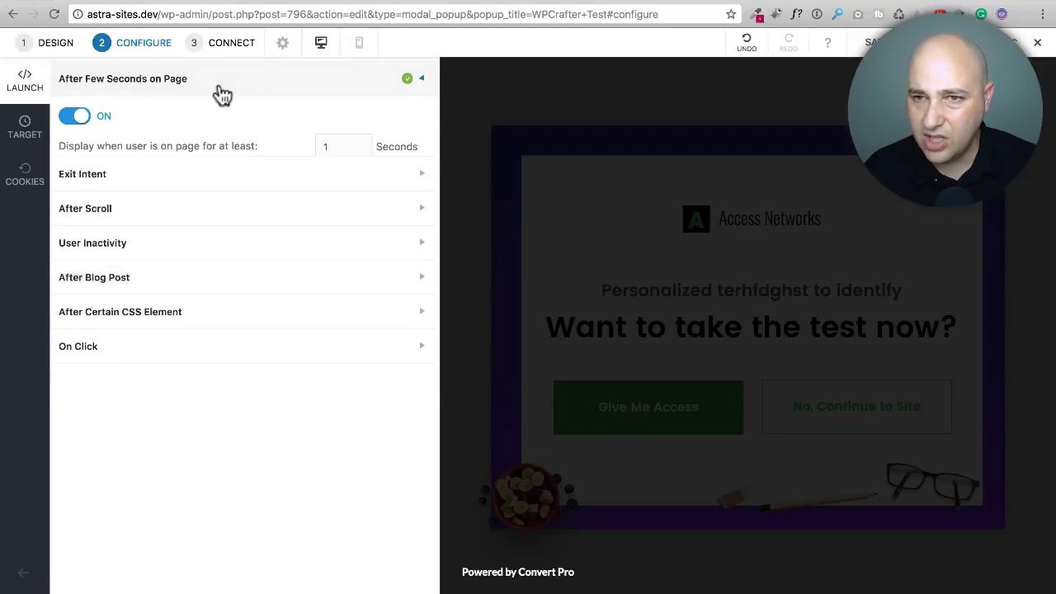
click(360, 149)
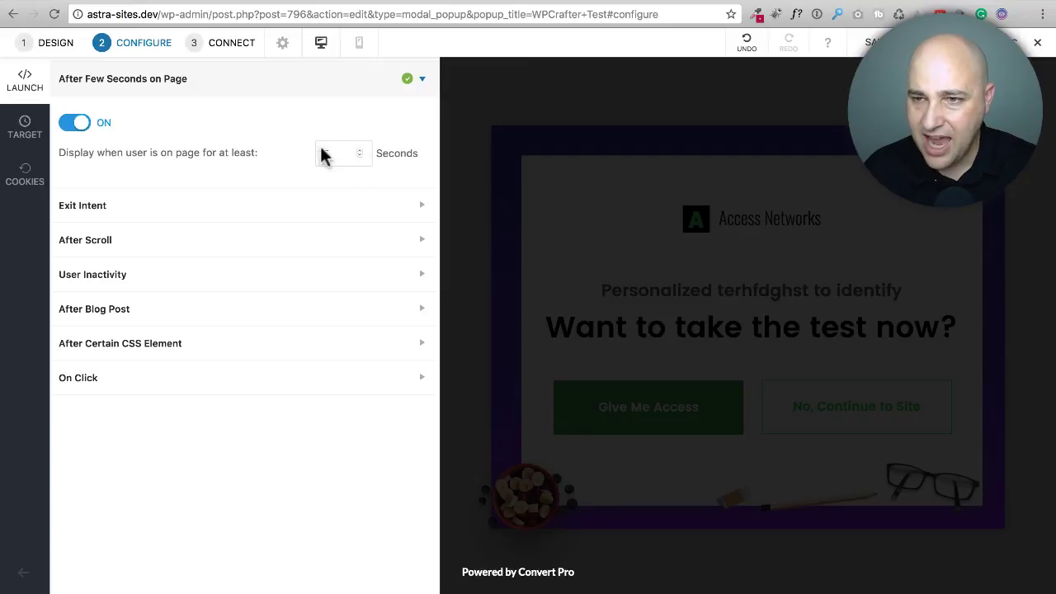
click(255, 78)
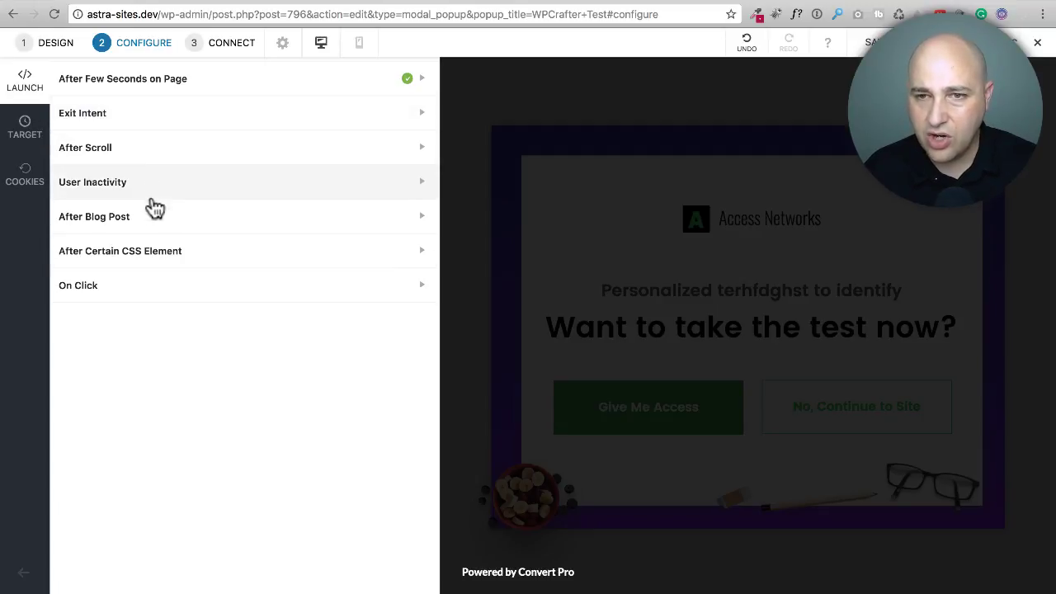
click(57, 45)
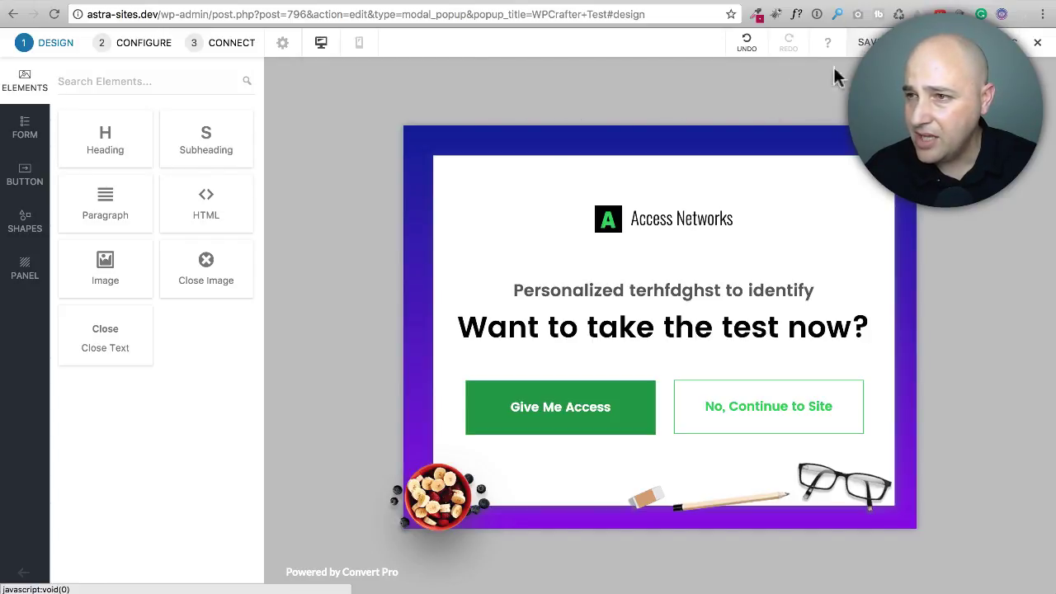
- Preview the popup's mobile version, glance at its launch triggers, and return to the mobile design
click(358, 46)
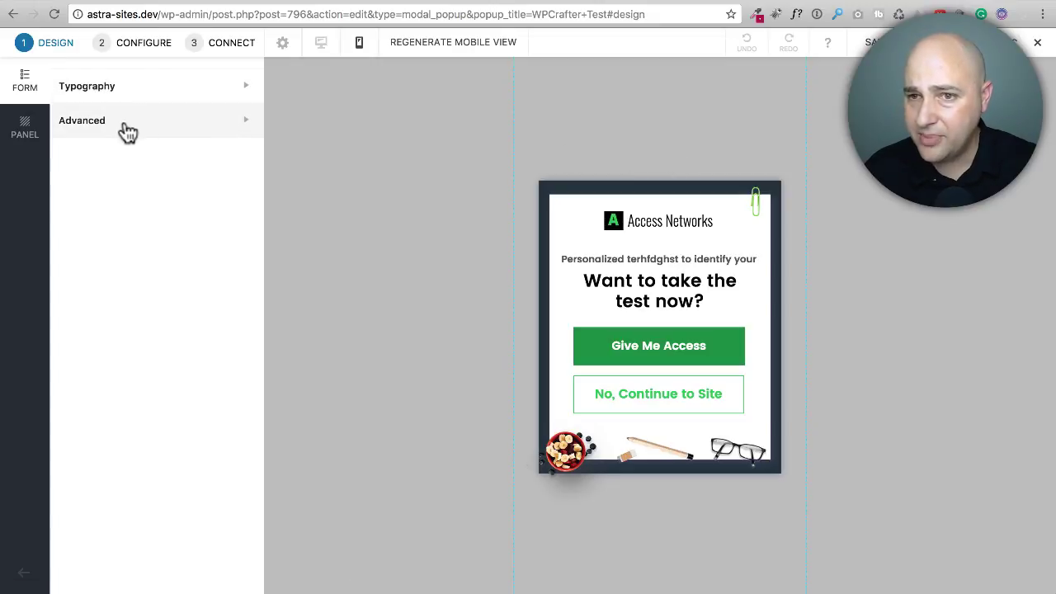
click(149, 47)
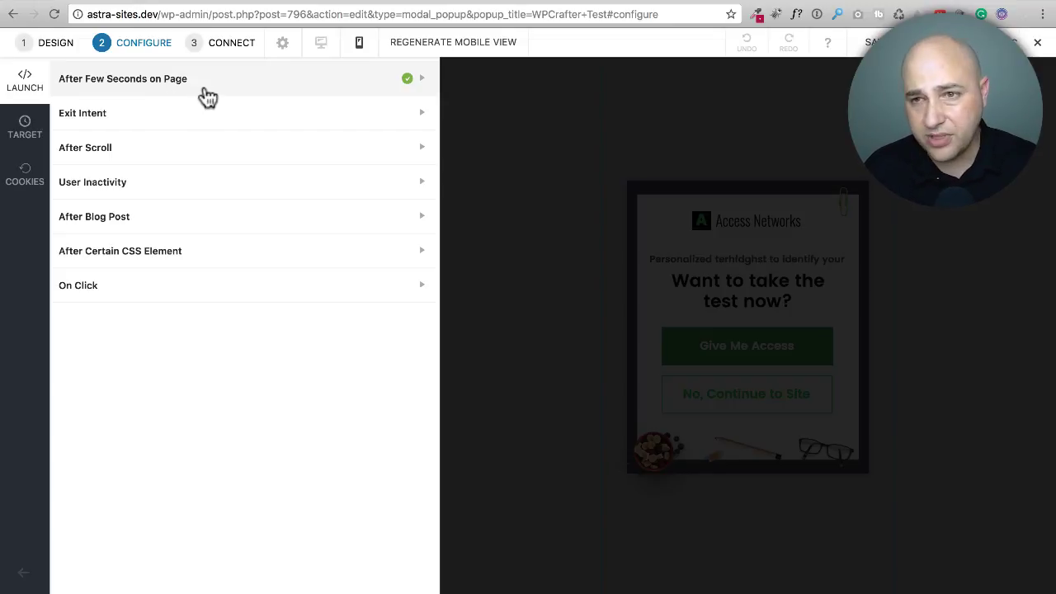
click(61, 43)
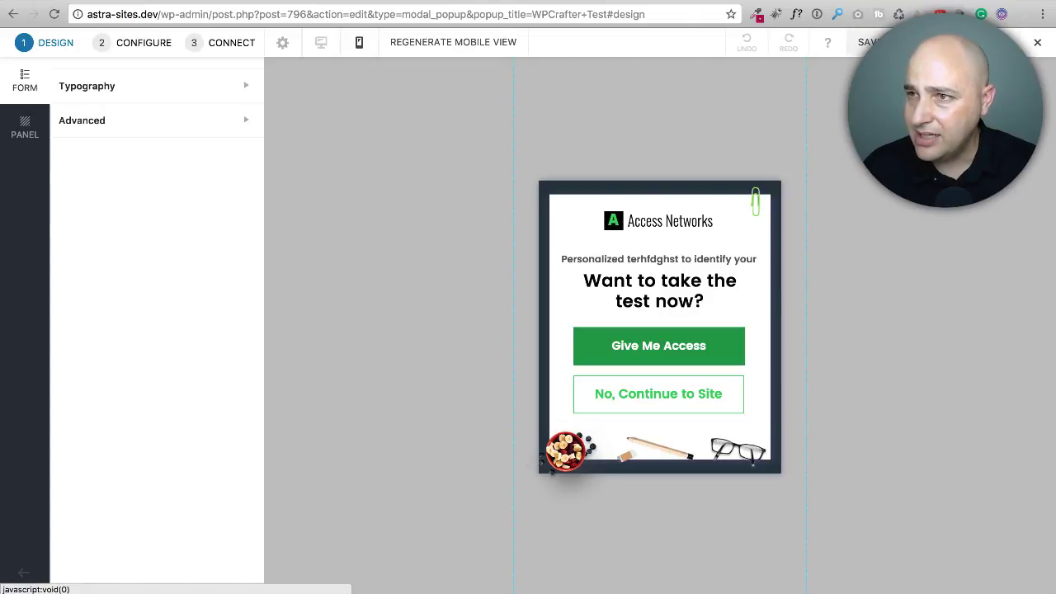
- Exit the popup editor, view the popup on the site's front page, and dismiss it there
click(1037, 43)
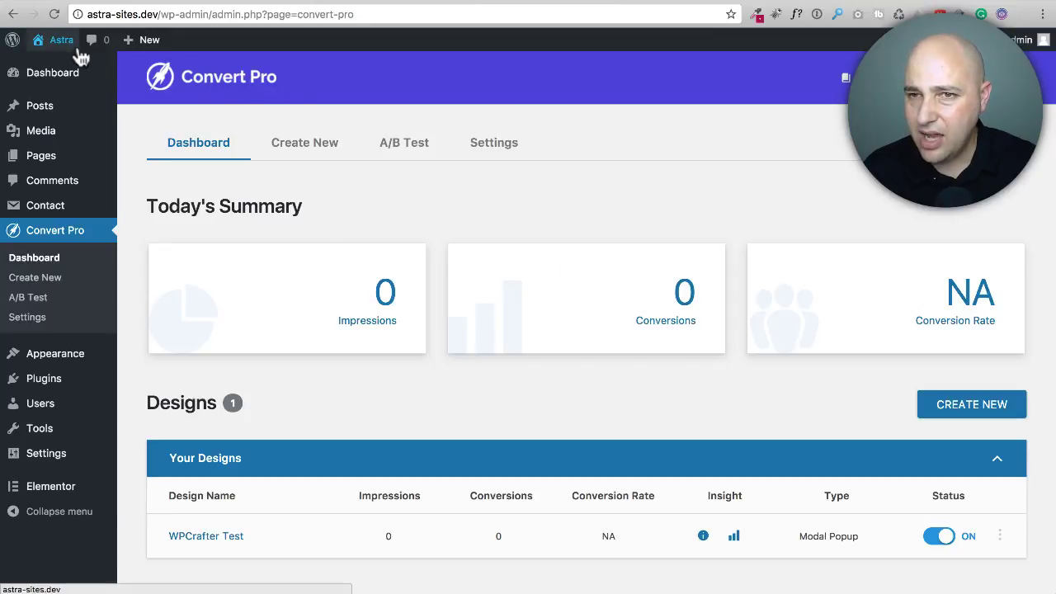
mouse_move(50, 41)
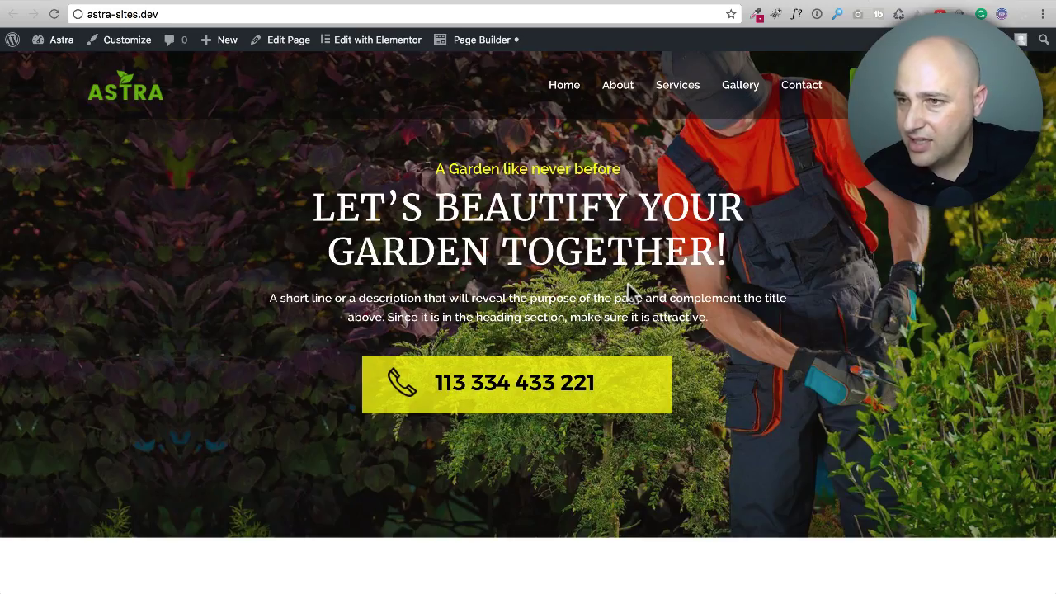
scroll(624, 287, down, 10)
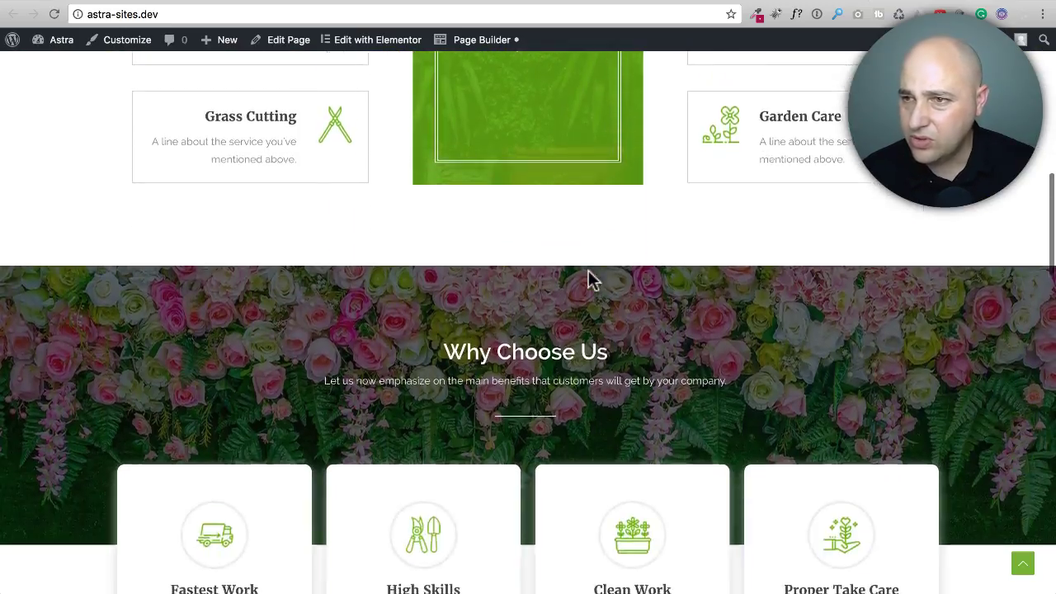
scroll(587, 278, down, 5)
scroll(587, 278, up, 5)
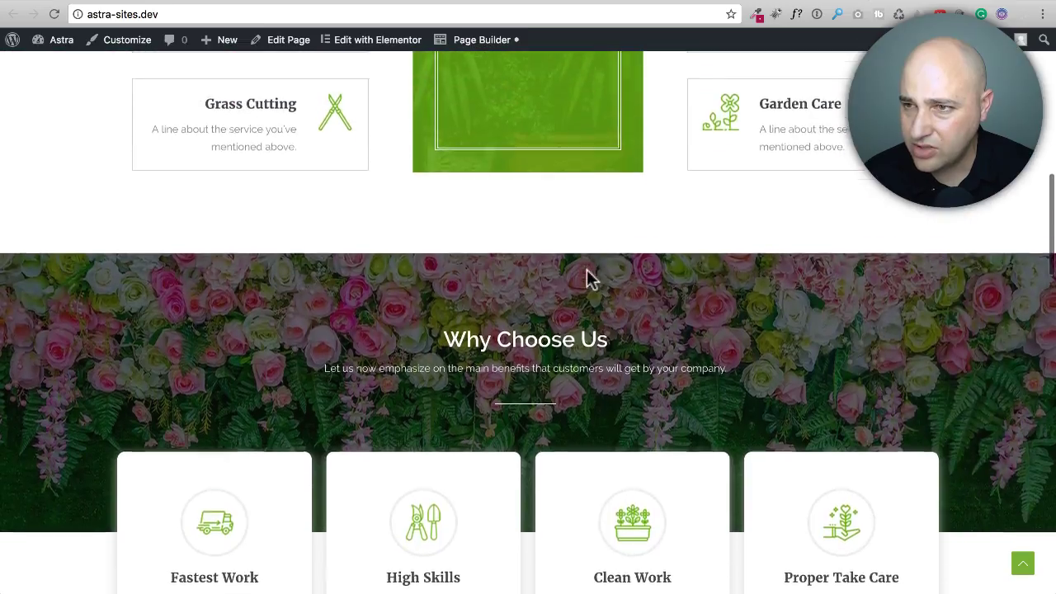
scroll(589, 278, up, 1)
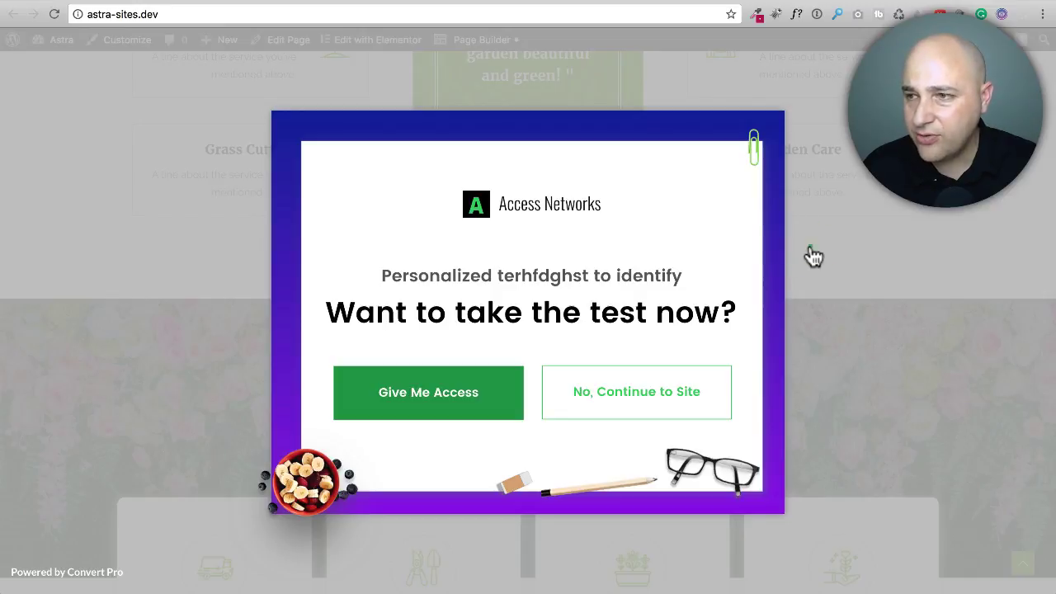
click(808, 254)
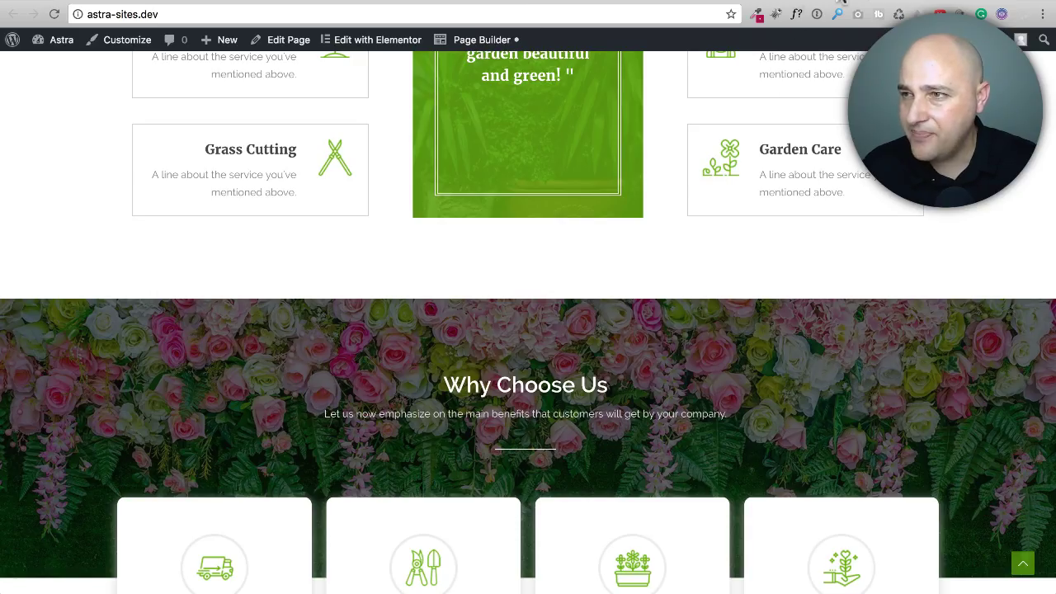
- Return to the Convert Pro dashboard and start a new Info Bar design, bringing up its templates
click(837, 0)
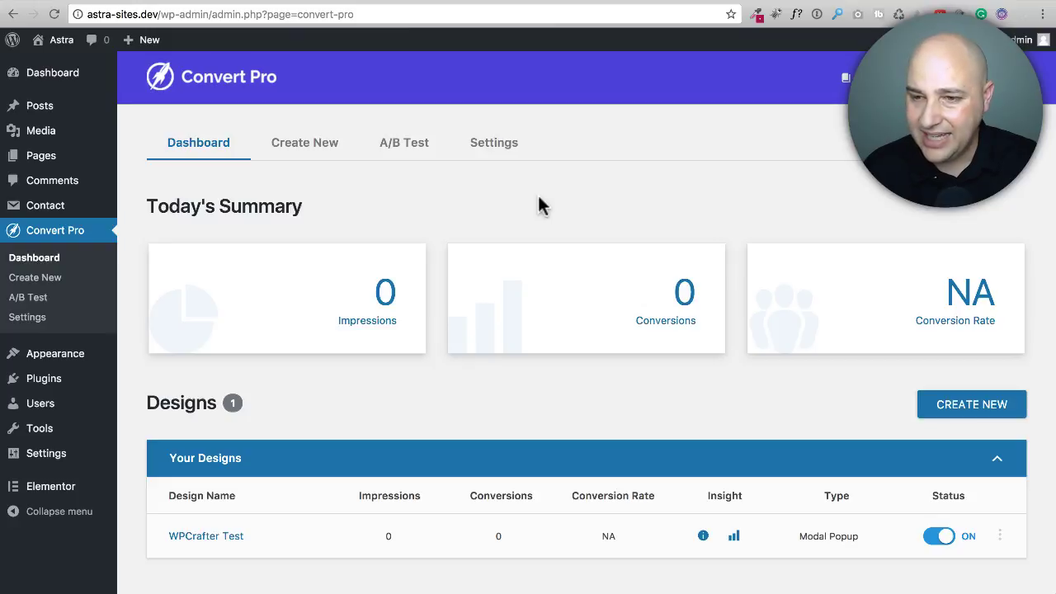
scroll(537, 198, down, 1)
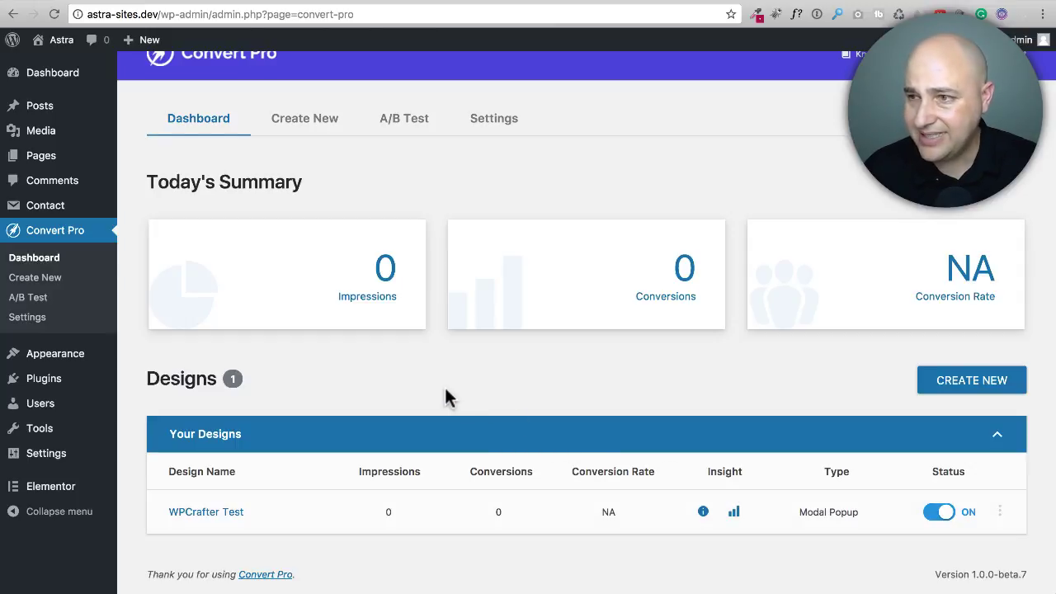
scroll(325, 146, up, 1)
click(308, 154)
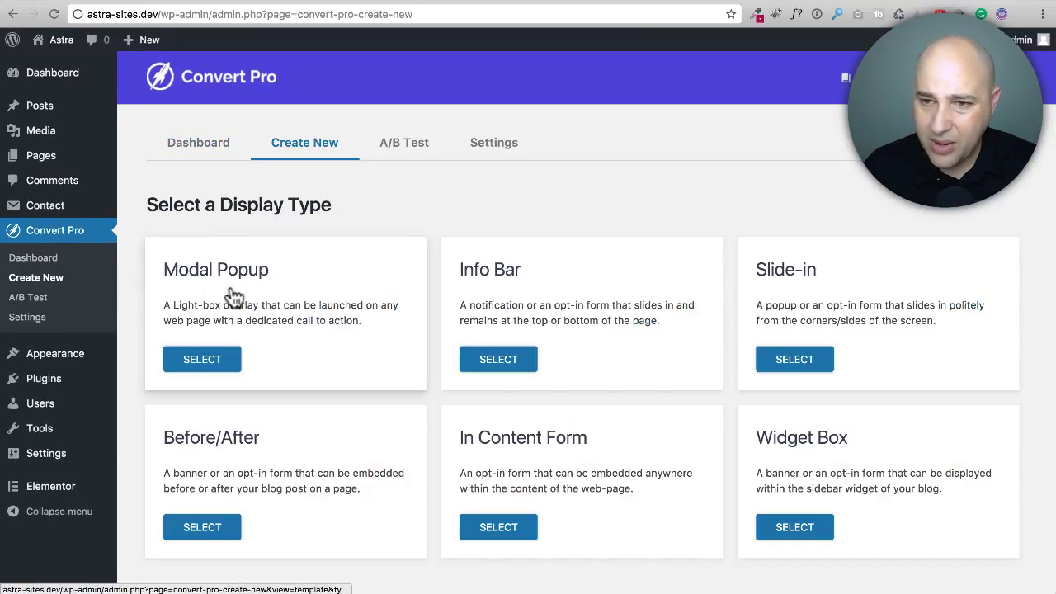
click(506, 363)
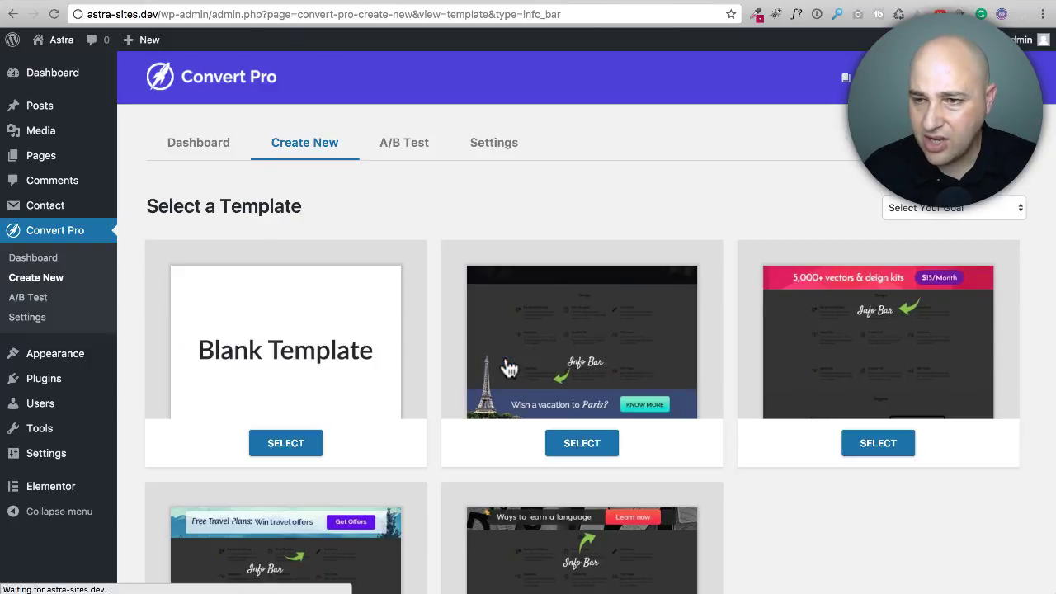
- Browse the available Info Bar templates
scroll(437, 297, down, 3)
scroll(443, 295, down, 2)
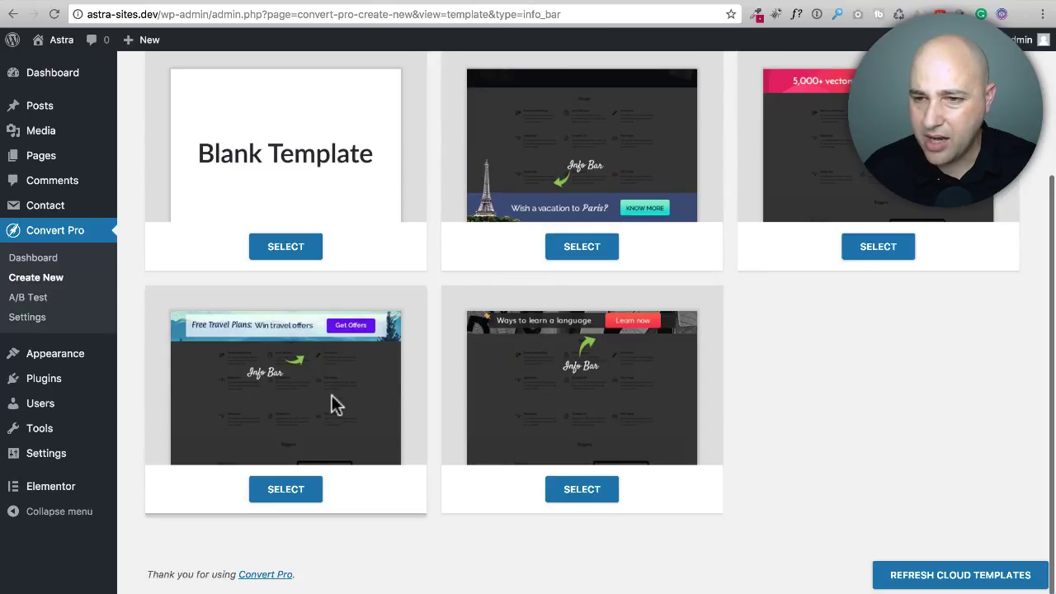
scroll(340, 386, up, 4)
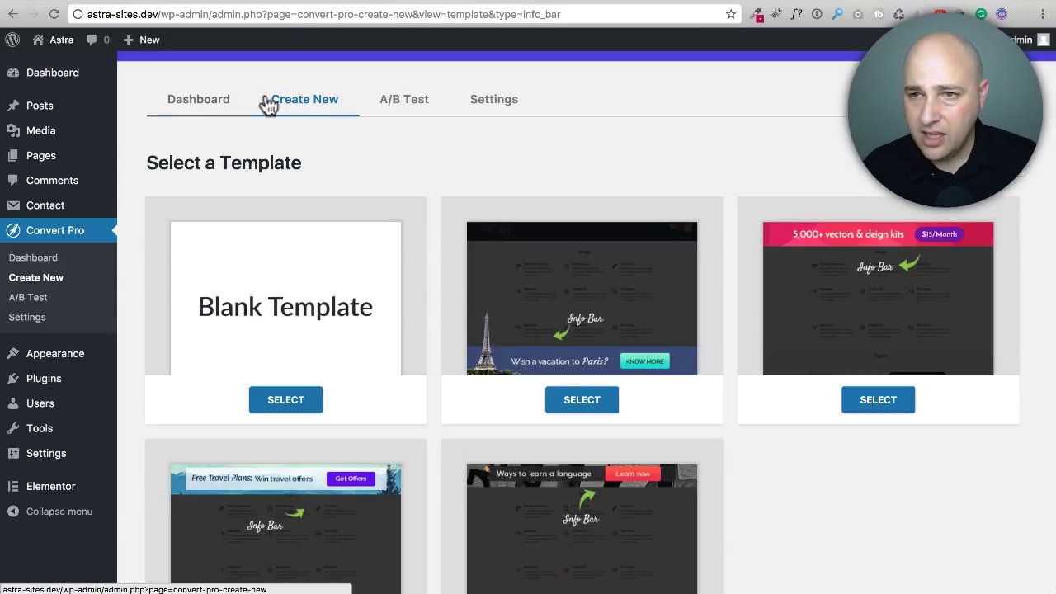
- Go back to the display types, choose Slide-in, and look through its templates
click(302, 111)
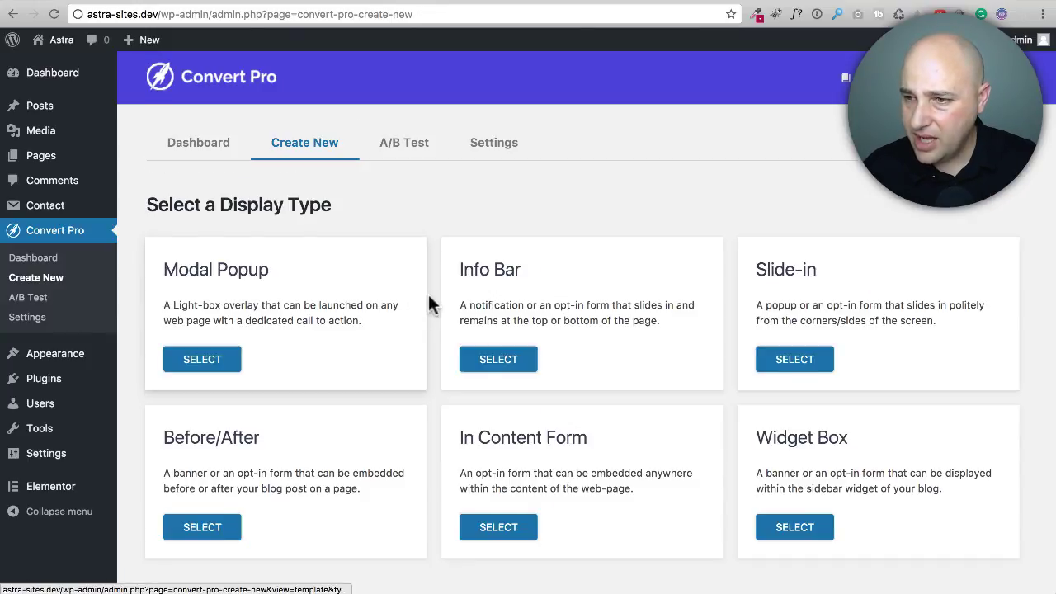
scroll(429, 301, down, 1)
click(785, 328)
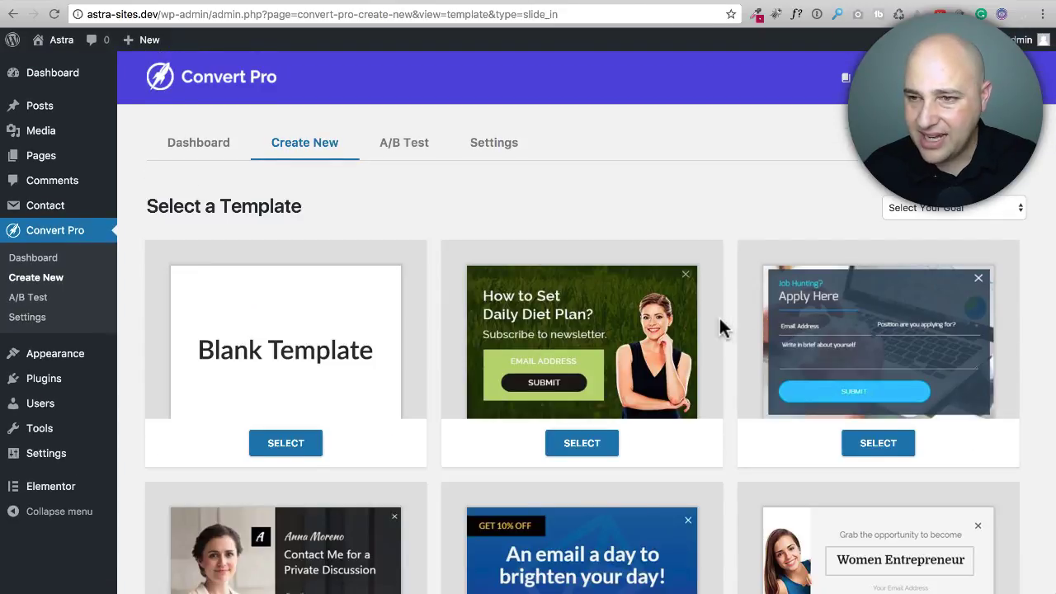
scroll(719, 326, down, 3)
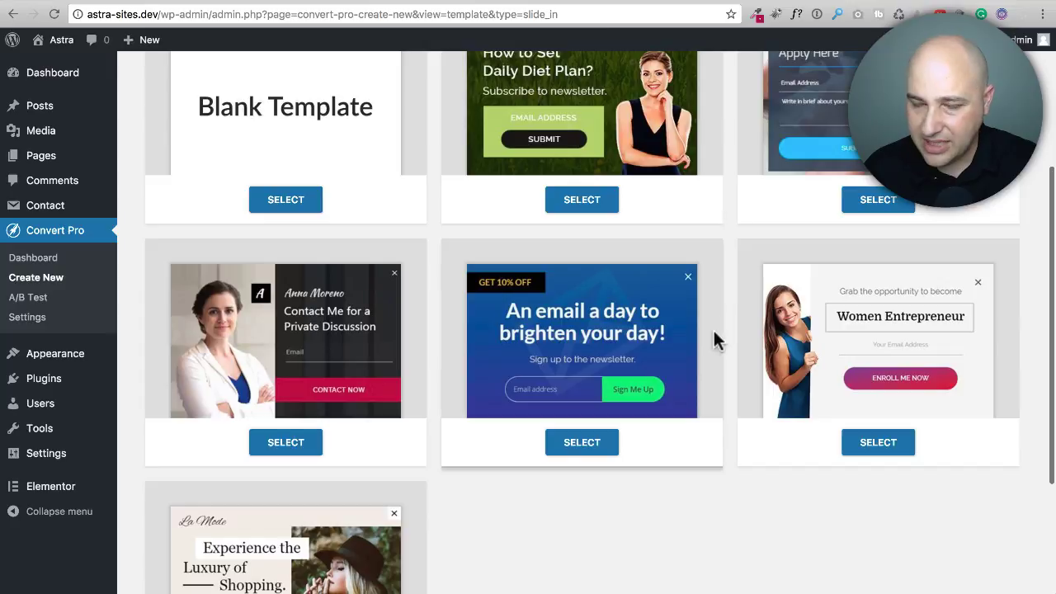
scroll(713, 329, down, 3)
scroll(712, 327, up, 6)
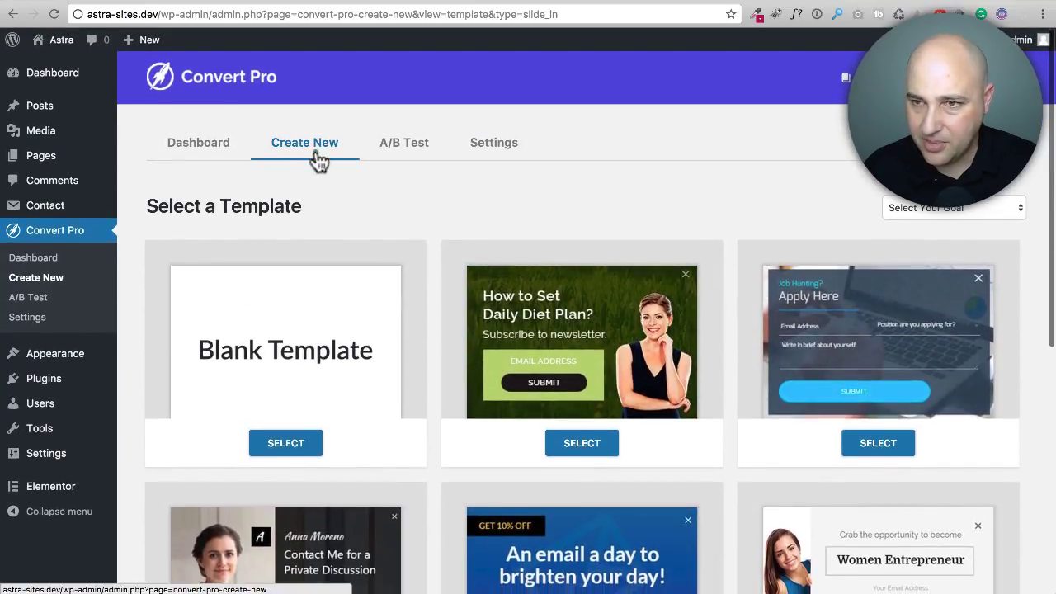
- Return to the display types, choose Before/After, and look through its templates
click(316, 155)
scroll(425, 346, down, 1)
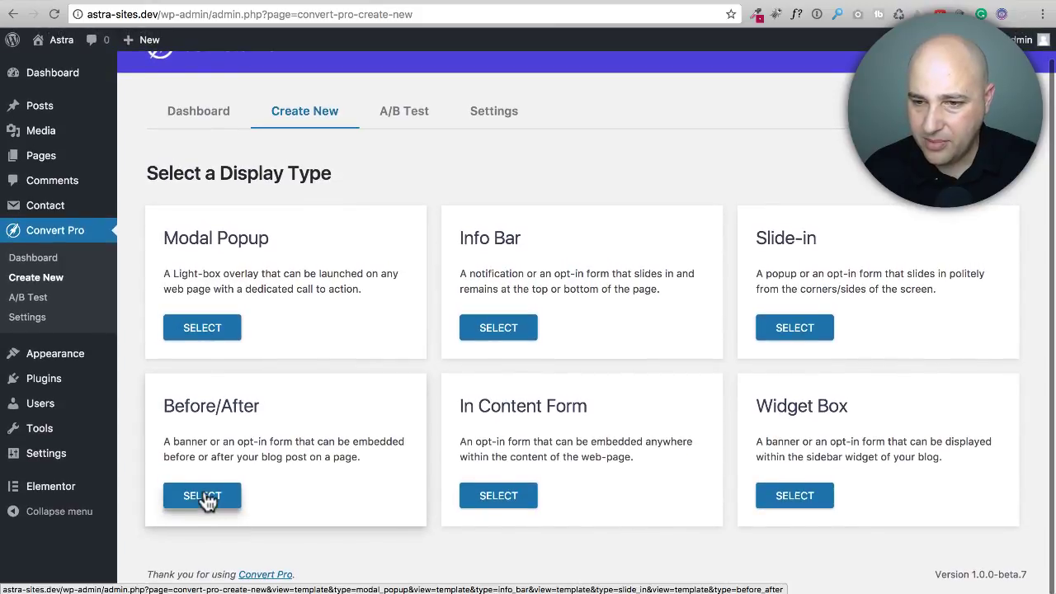
click(208, 500)
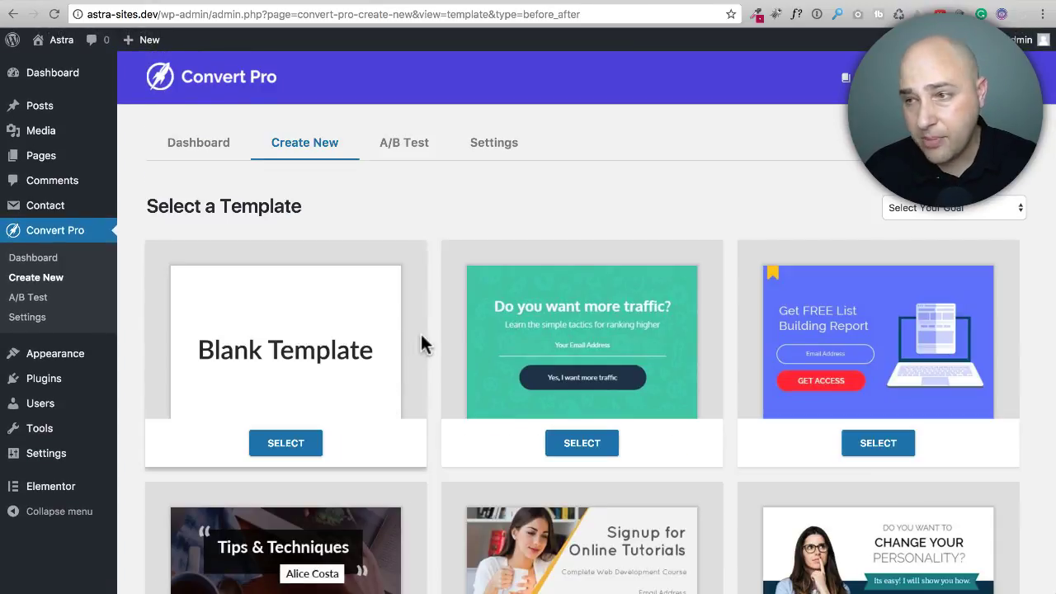
scroll(424, 334, down, 5)
scroll(426, 339, up, 1)
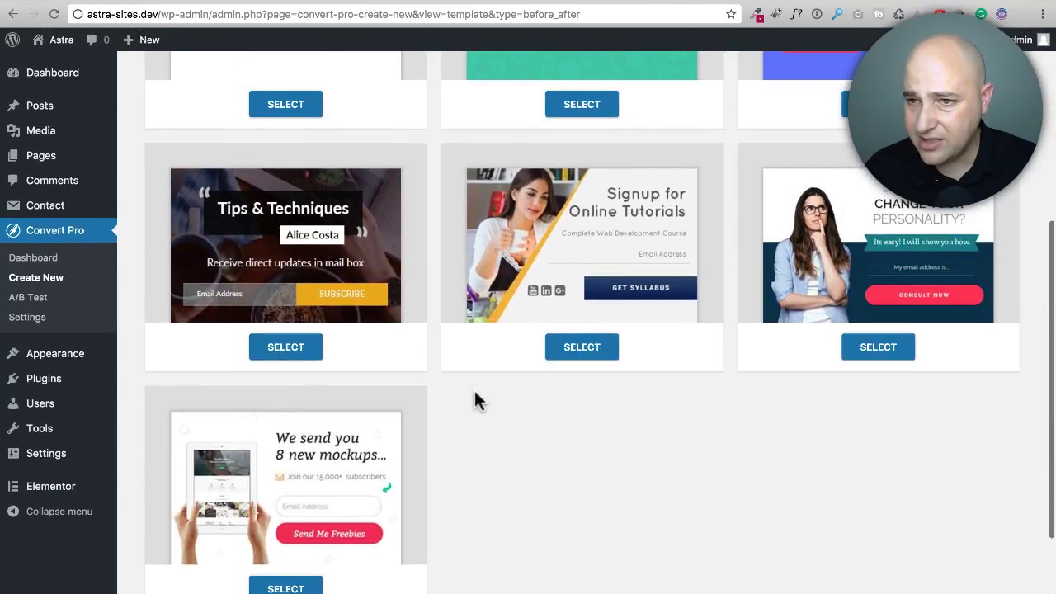
scroll(473, 402, up, 5)
- Return to the display types, choose In Content Form, and look through its templates
click(335, 150)
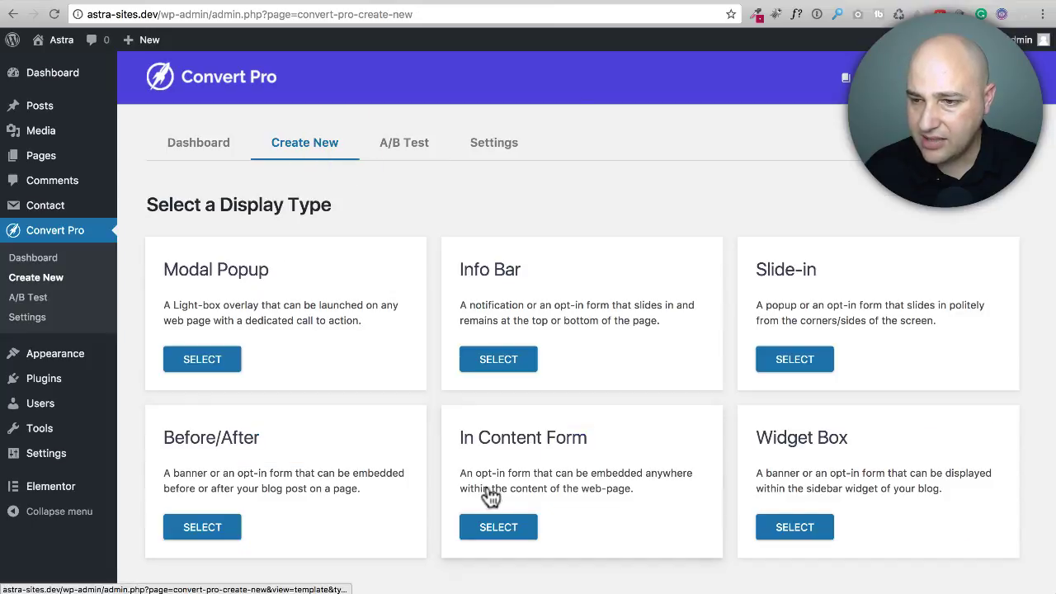
click(495, 528)
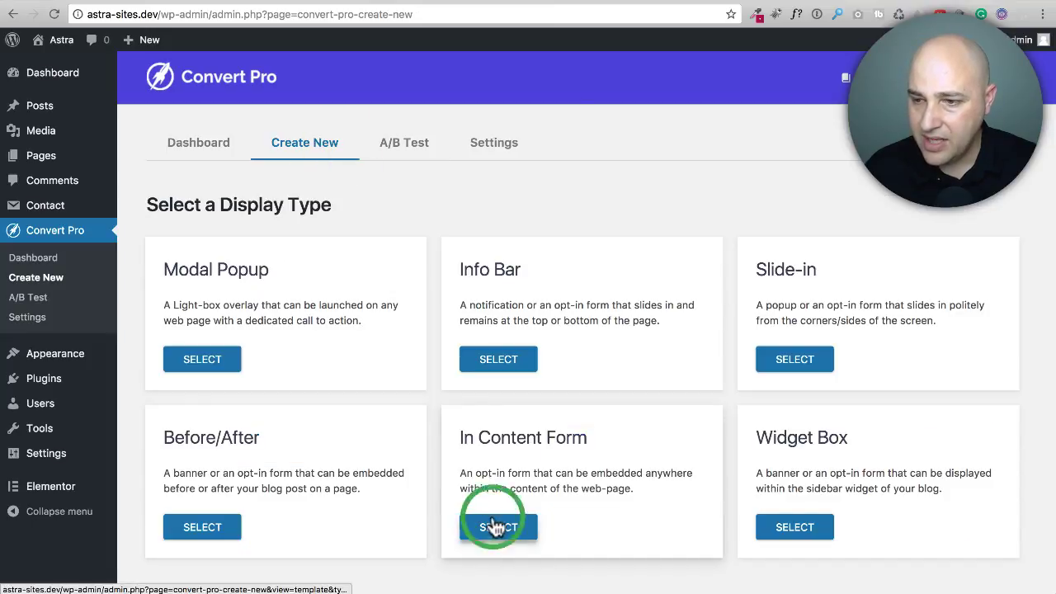
scroll(462, 470, down, 1)
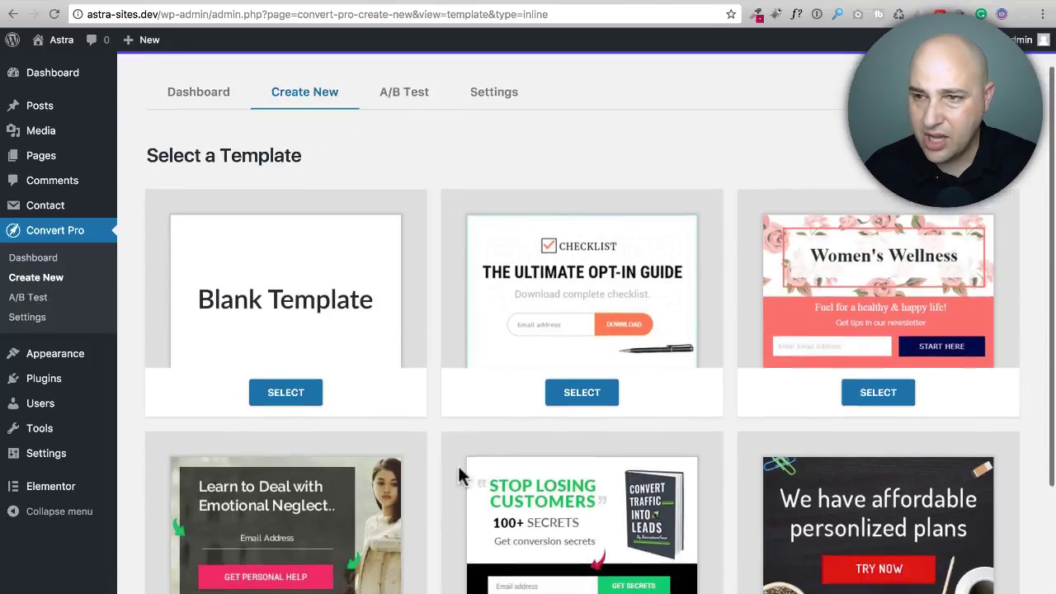
scroll(437, 458, down, 3)
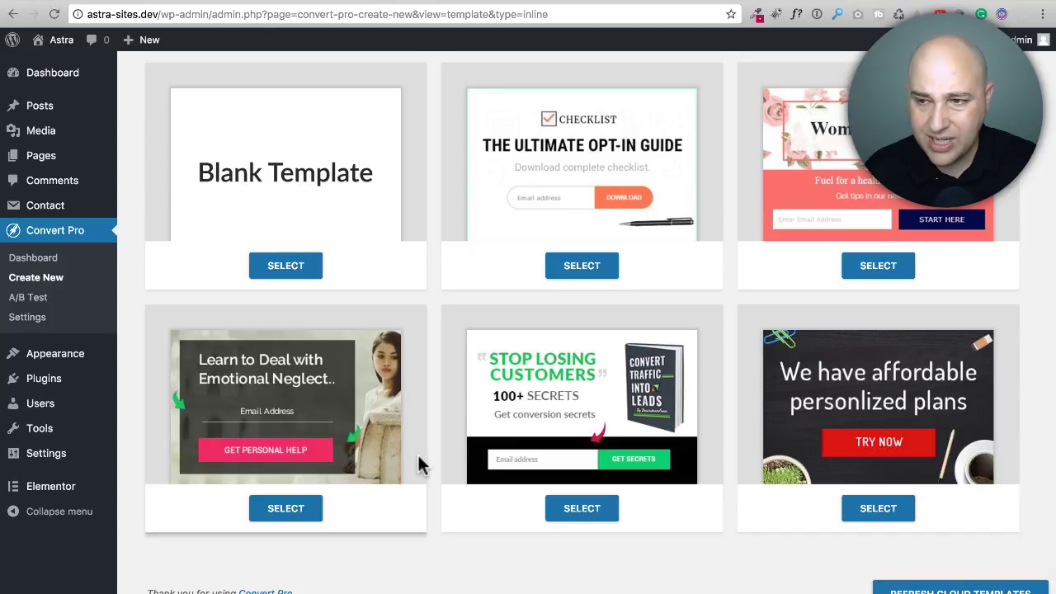
scroll(418, 456, up, 1)
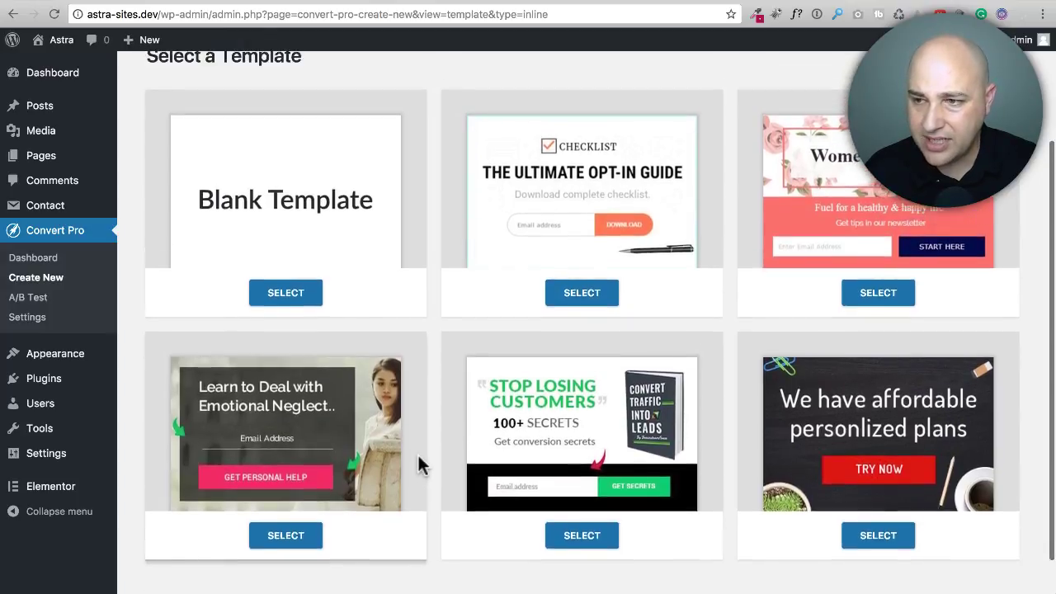
scroll(787, 440, up, 3)
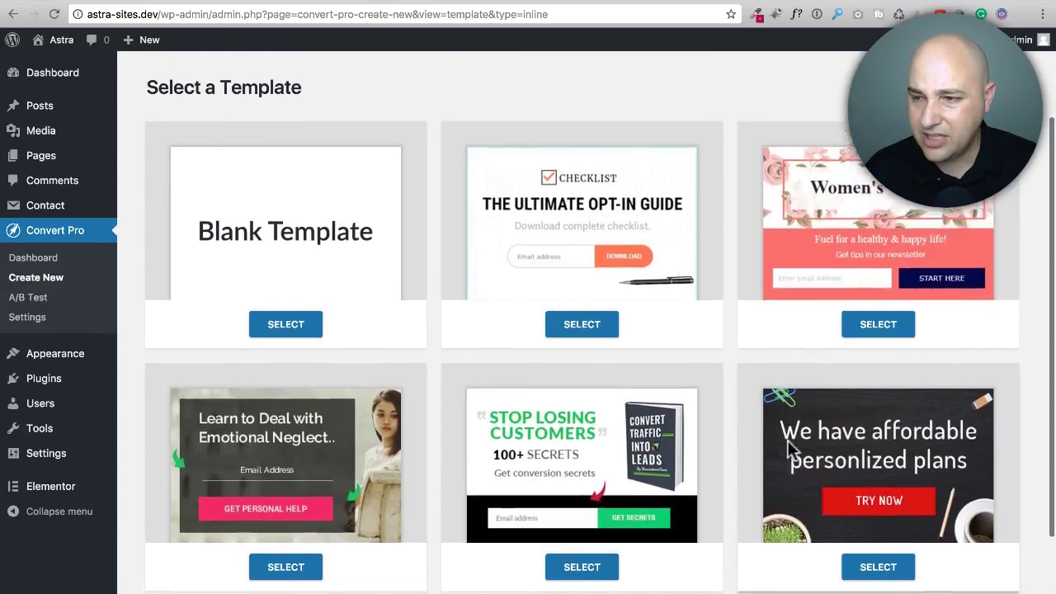
- Start a new design with the Widget Box display type and browse its templates
click(312, 148)
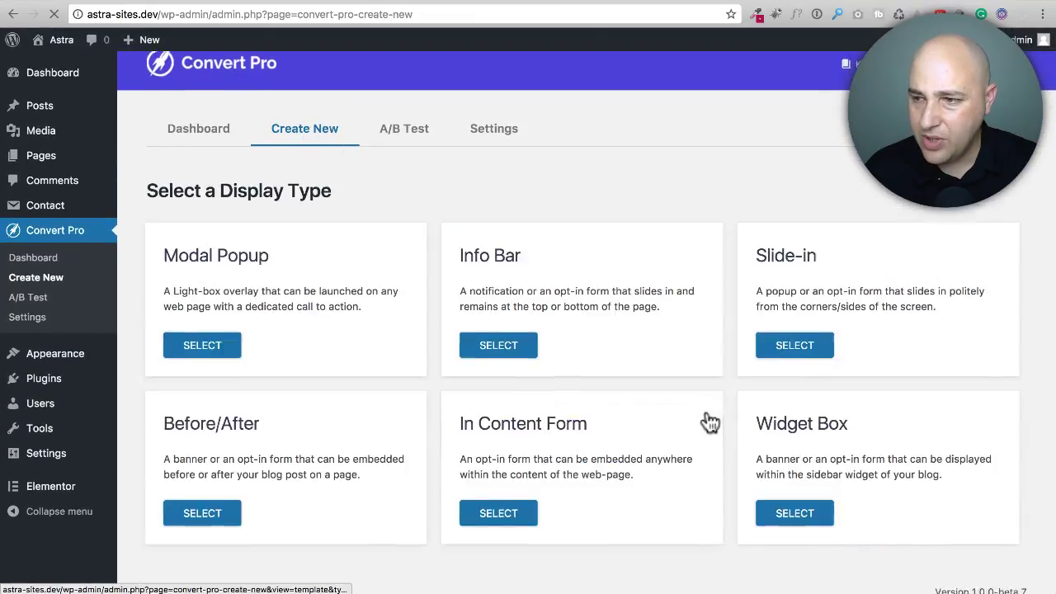
scroll(709, 421, down, 1)
click(796, 494)
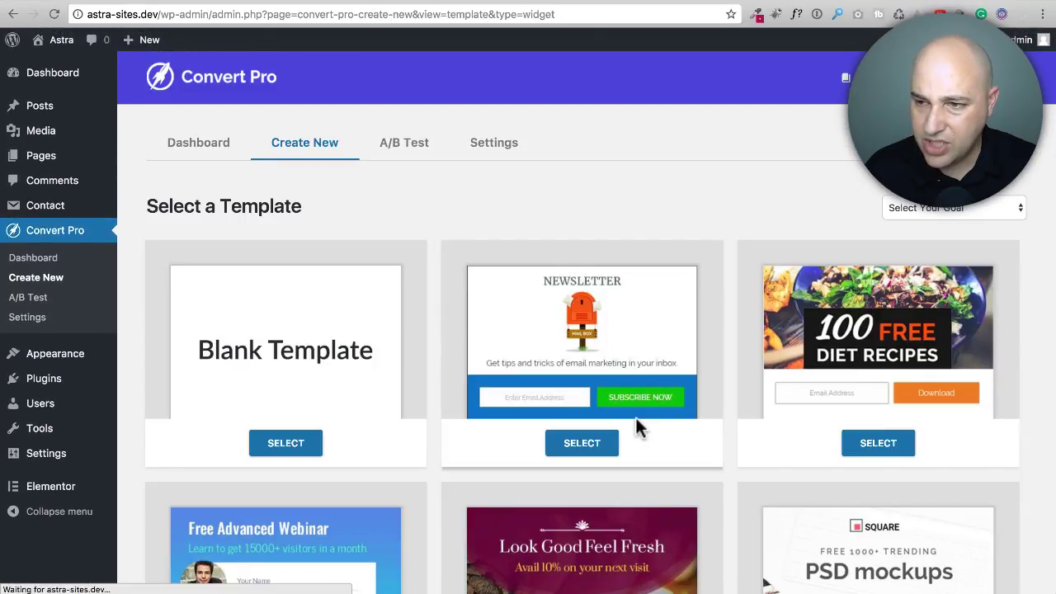
scroll(629, 416, down, 4)
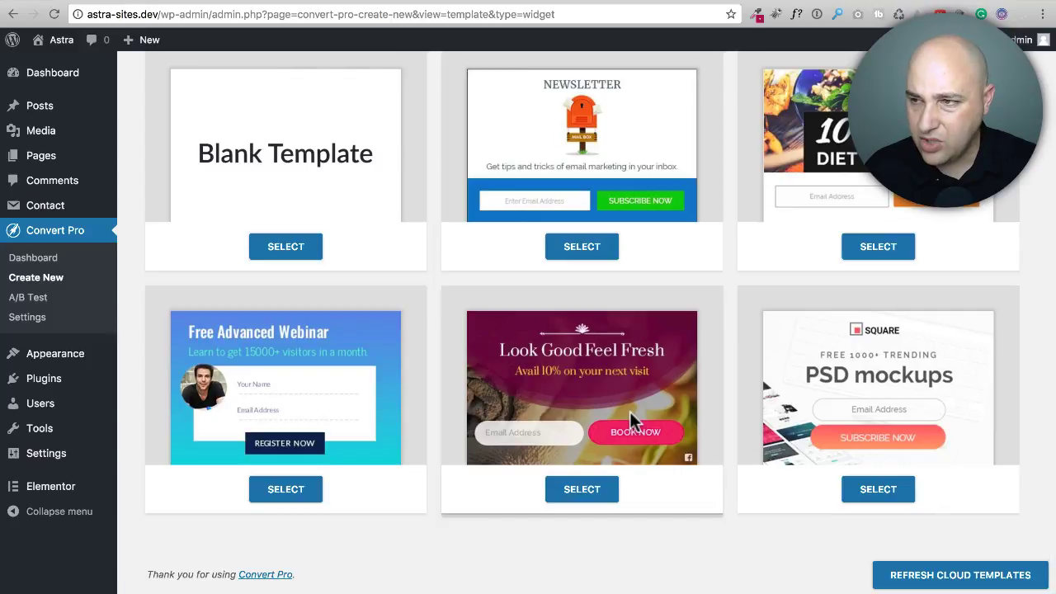
scroll(629, 412, up, 2)
scroll(623, 412, down, 1)
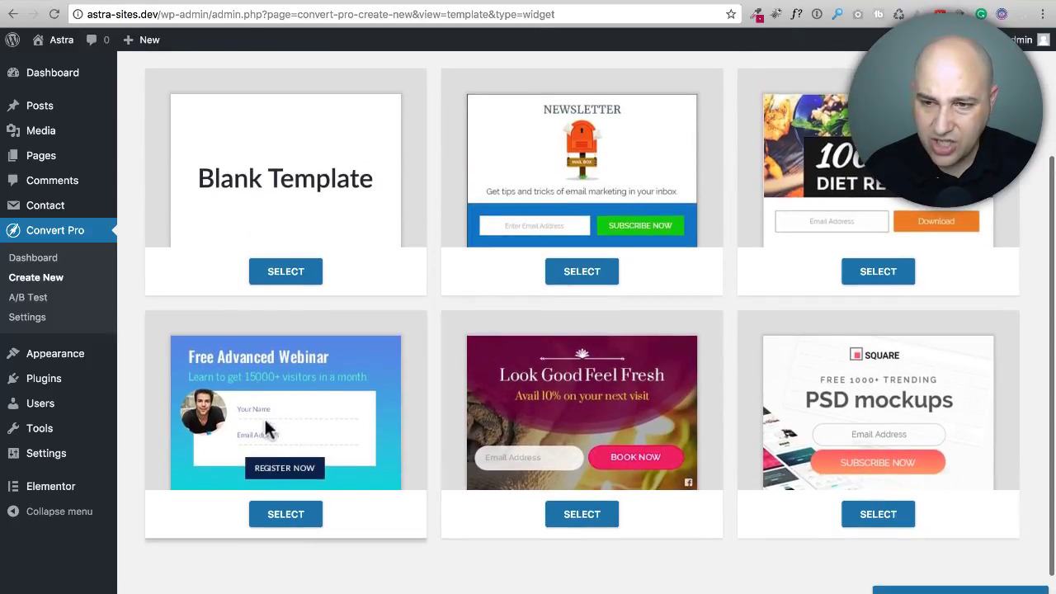
- Create a widget design named "WPCrafter Widget" from the Free Advanced Webinar template
click(288, 518)
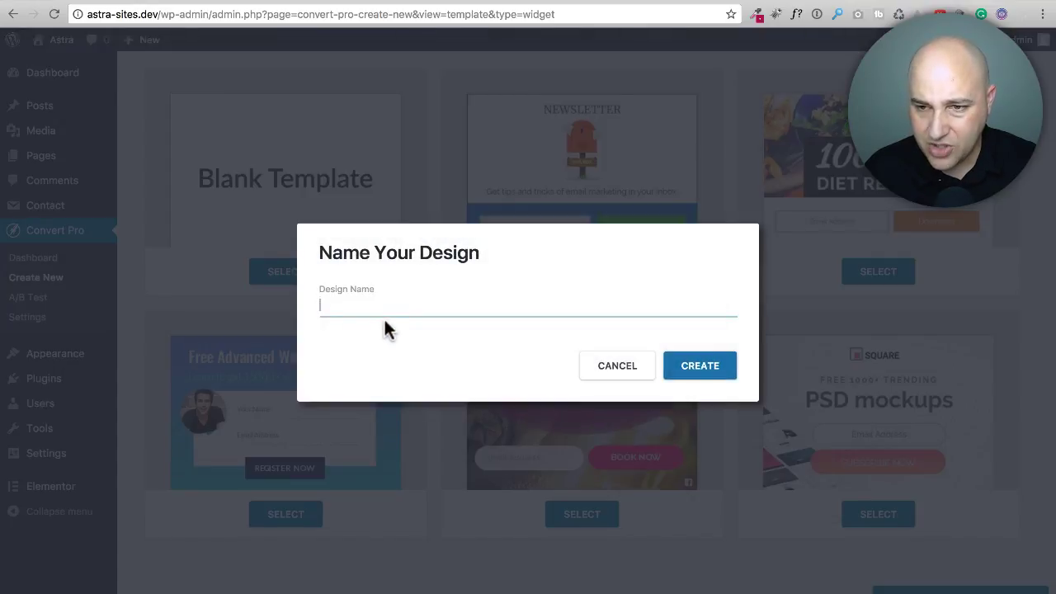
text(WPCrafter Widget)
click(689, 365)
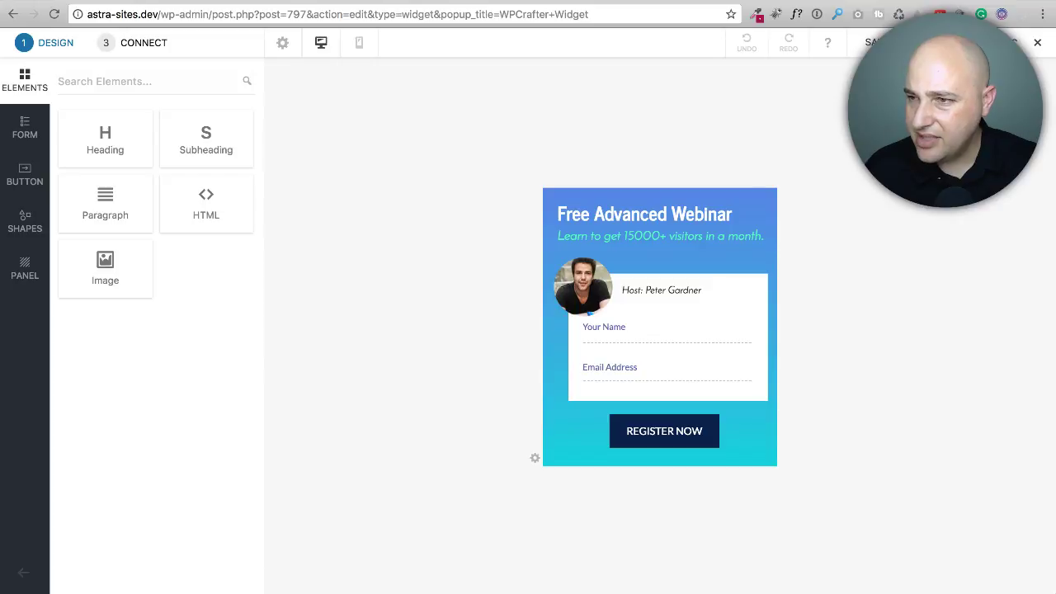
- Check the host photo's image settings in the widget design, then exit the editor to the Convert Pro dashboard's design list
click(578, 287)
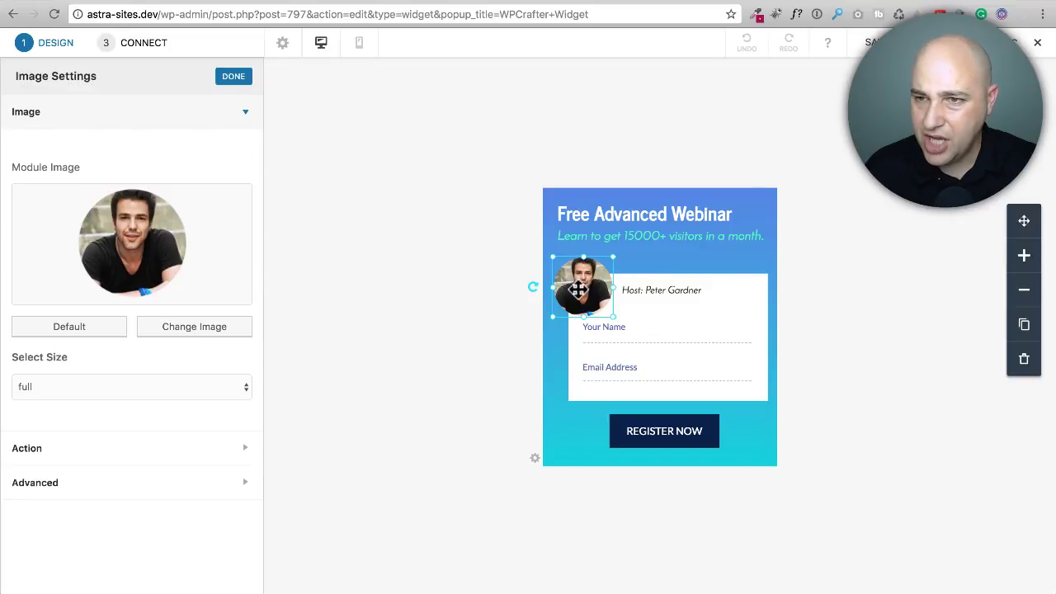
click(881, 165)
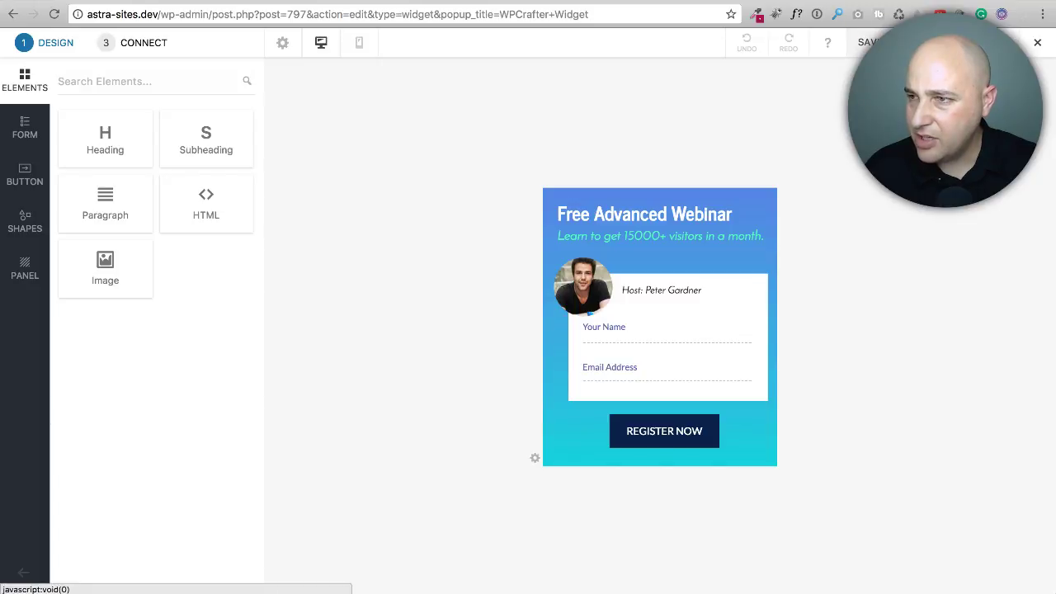
click(1036, 46)
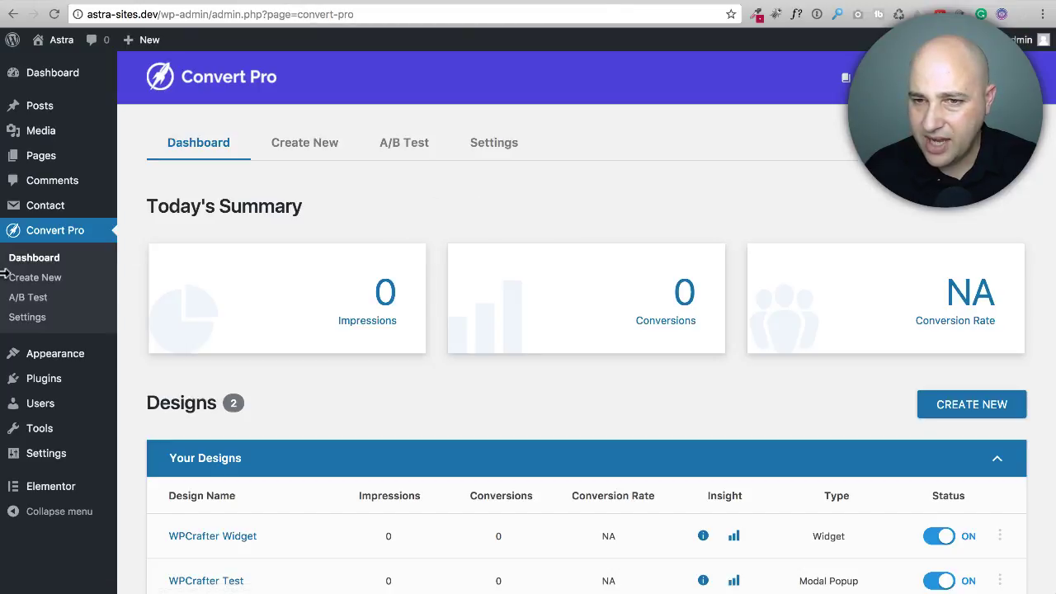
scroll(176, 331, down, 2)
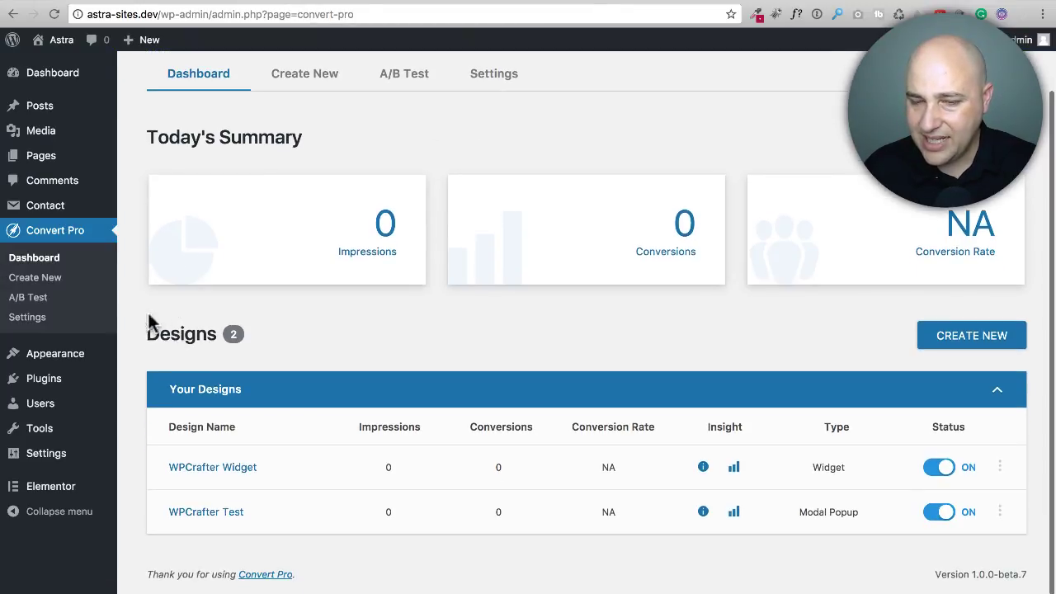
- Add a Convert Pro Widget above Search in the Main Sidebar, set its style to WPCrafter Widget, and save it
mouse_move(71, 363)
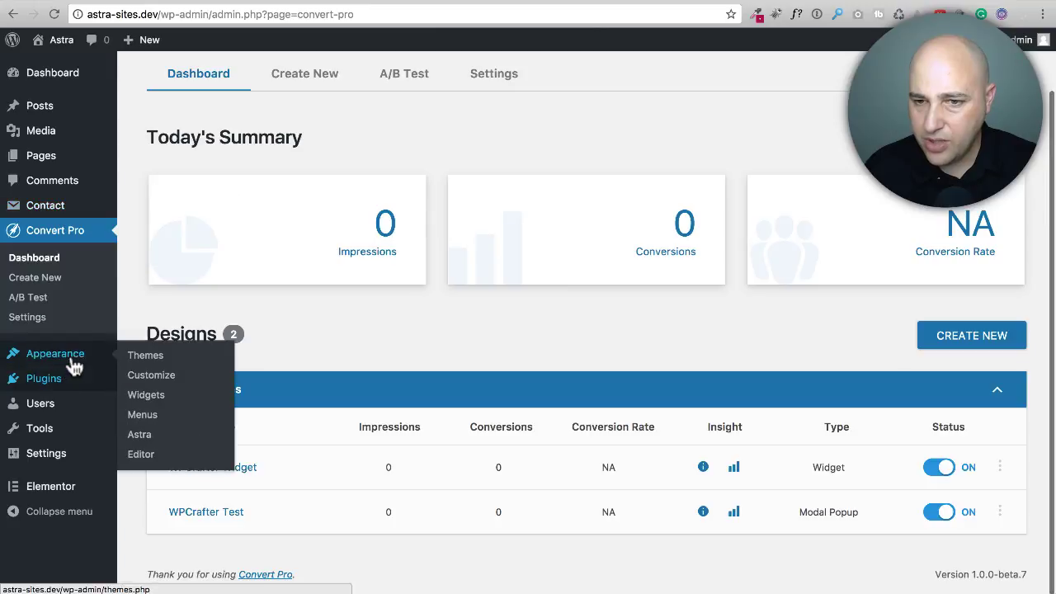
click(146, 395)
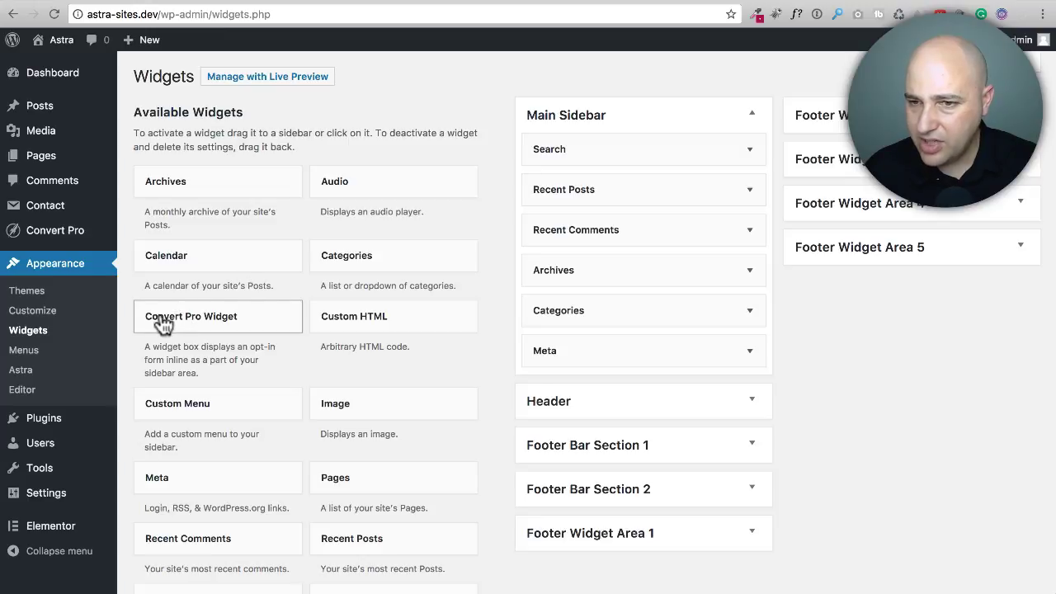
drag(193, 321, 615, 149)
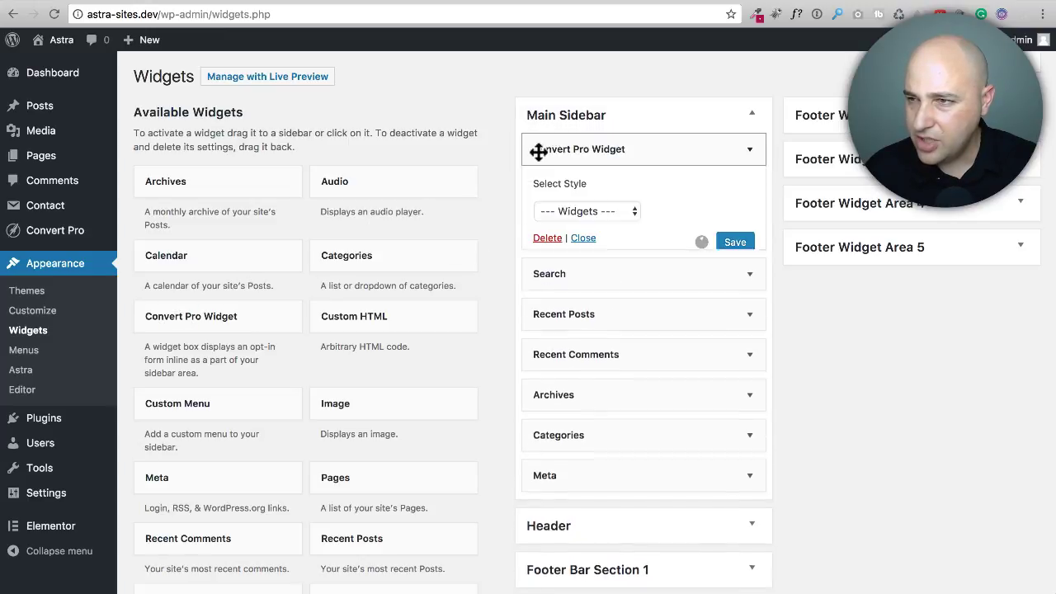
click(557, 211)
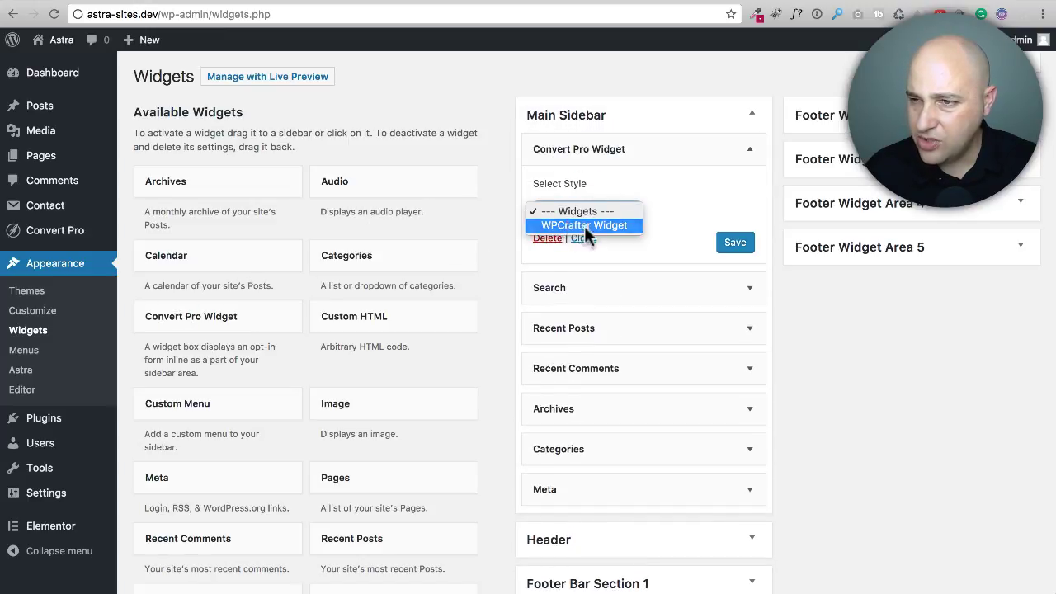
click(586, 226)
click(735, 244)
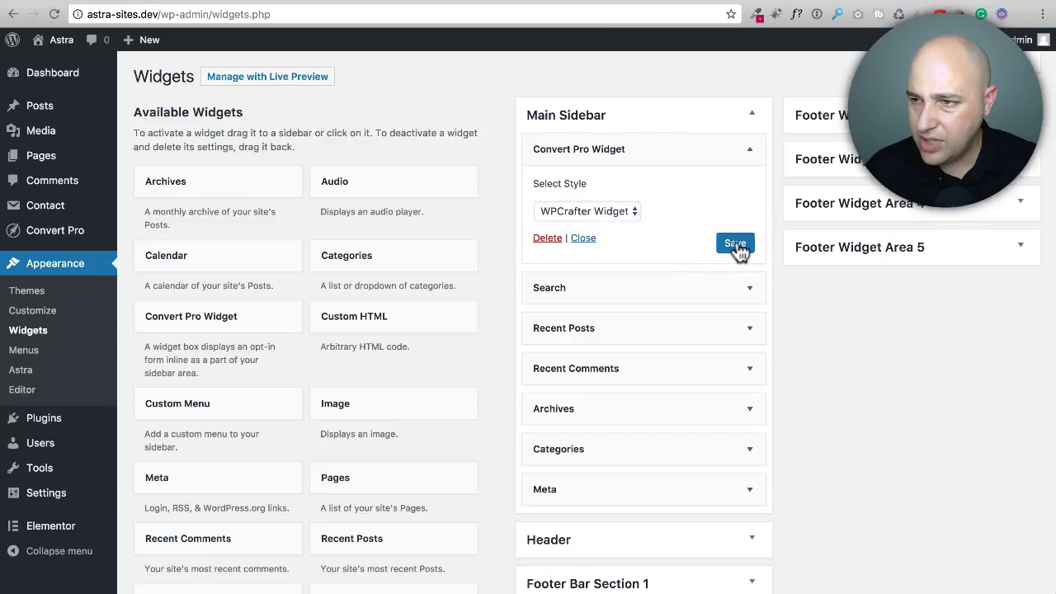
- View the "Hello world!" post on the site to check the sidebar widget, and return to the posts list
click(43, 113)
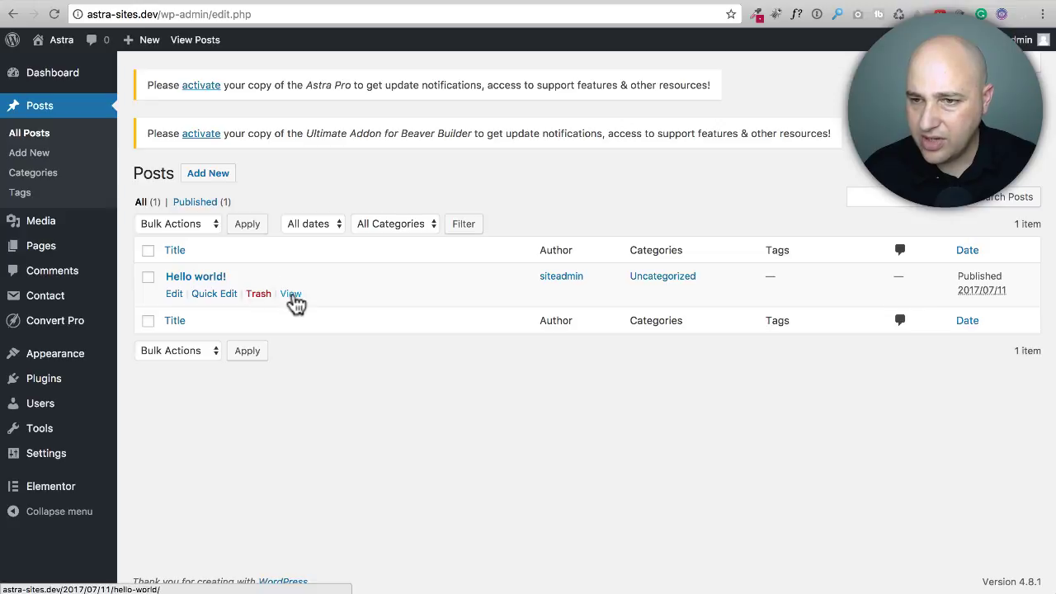
click(292, 295)
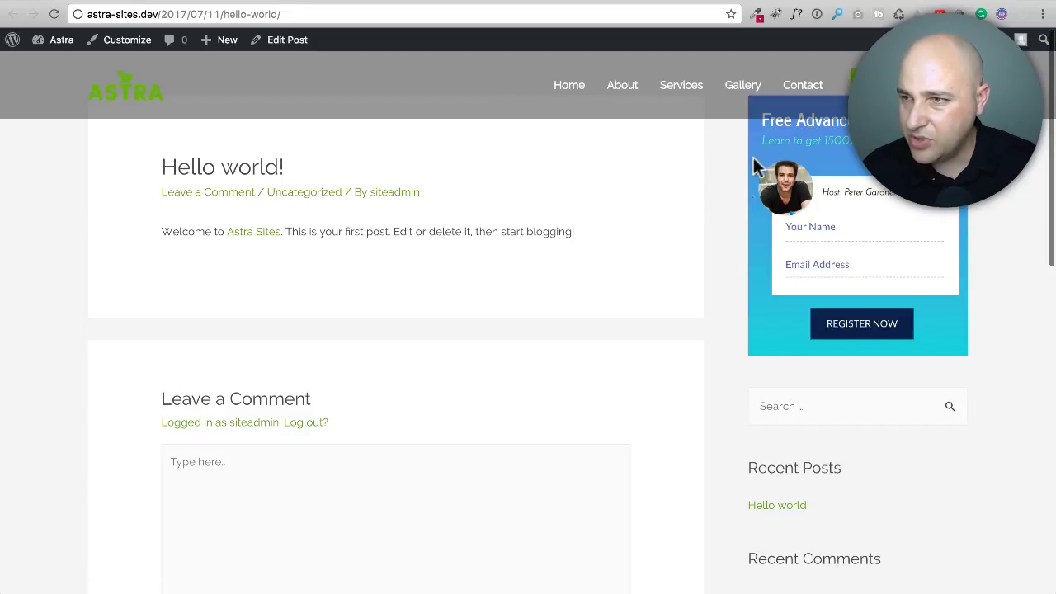
click(825, 0)
click(742, 2)
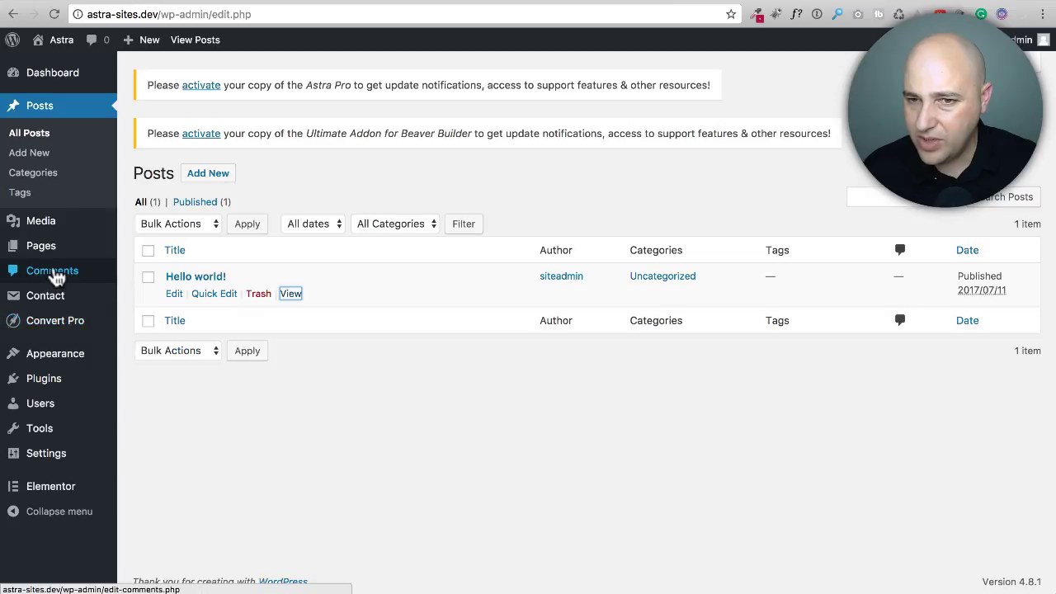
- Move the Transparent Header to the trash in the Astra theme's Advanced Headers list
mouse_move(52, 302)
mouse_move(63, 360)
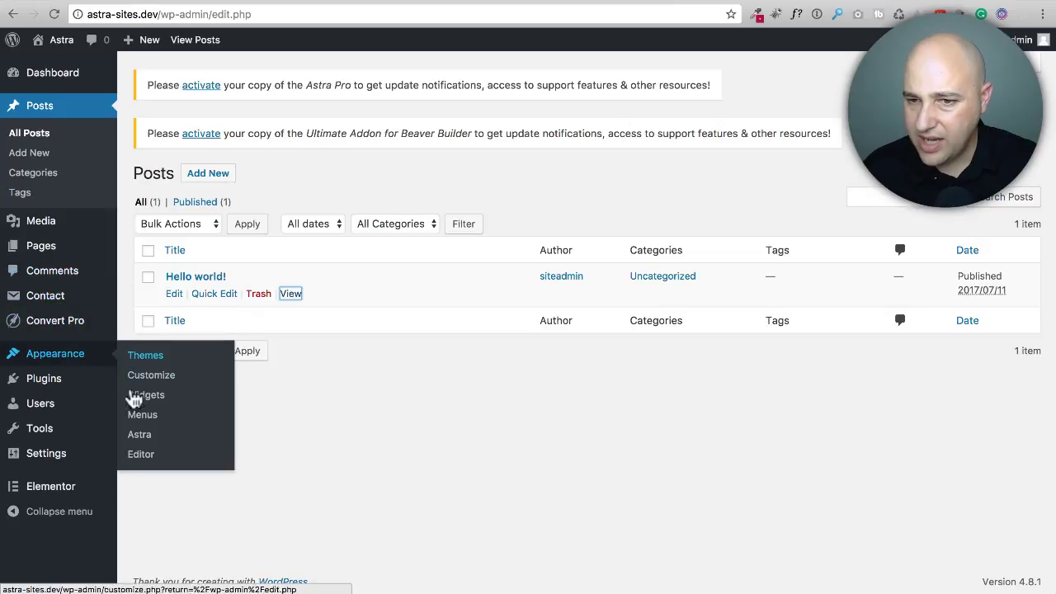
click(169, 437)
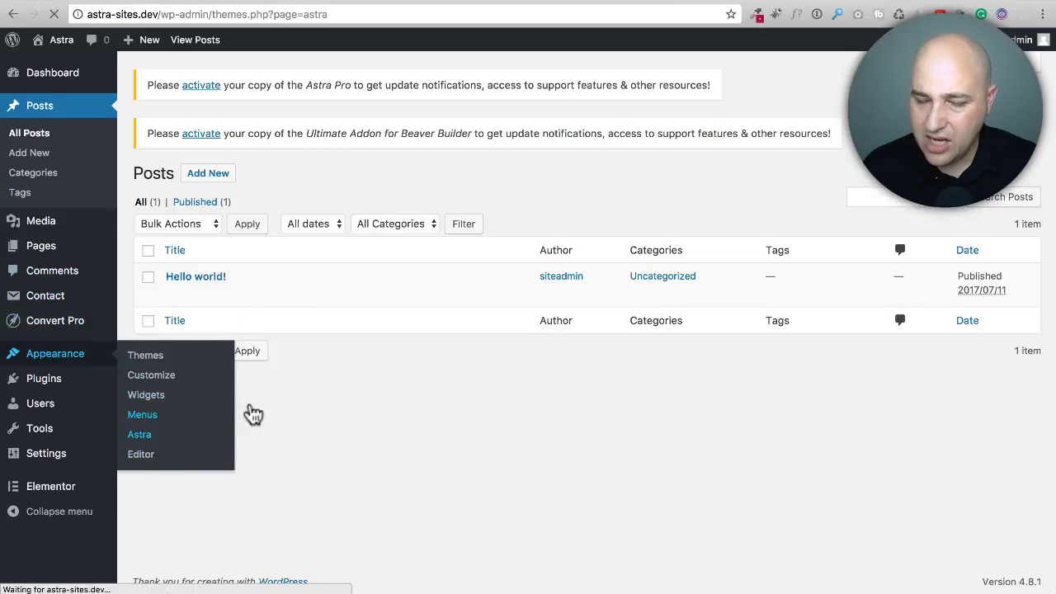
click(344, 85)
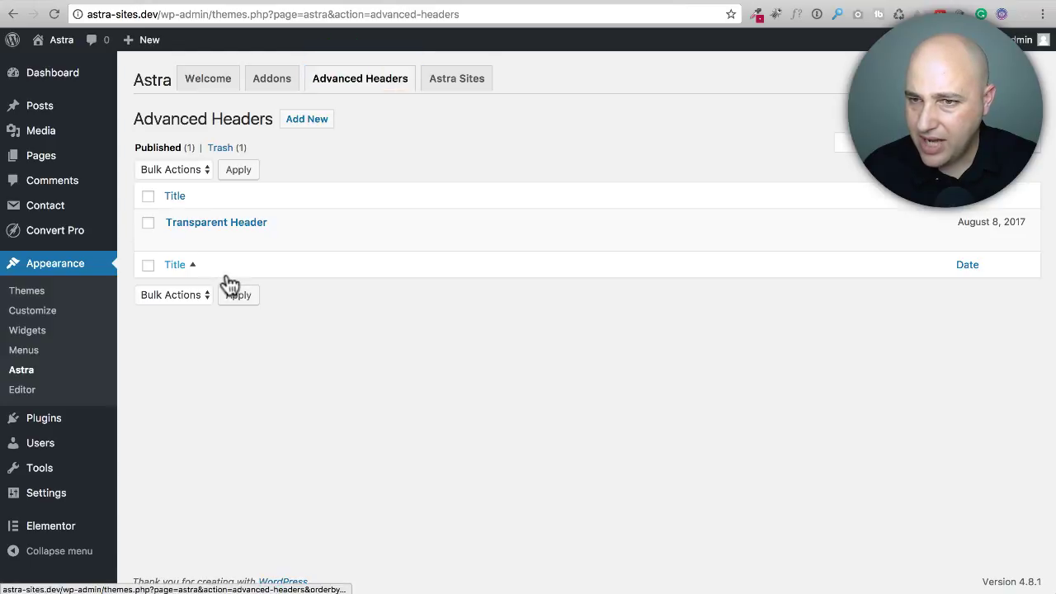
click(205, 238)
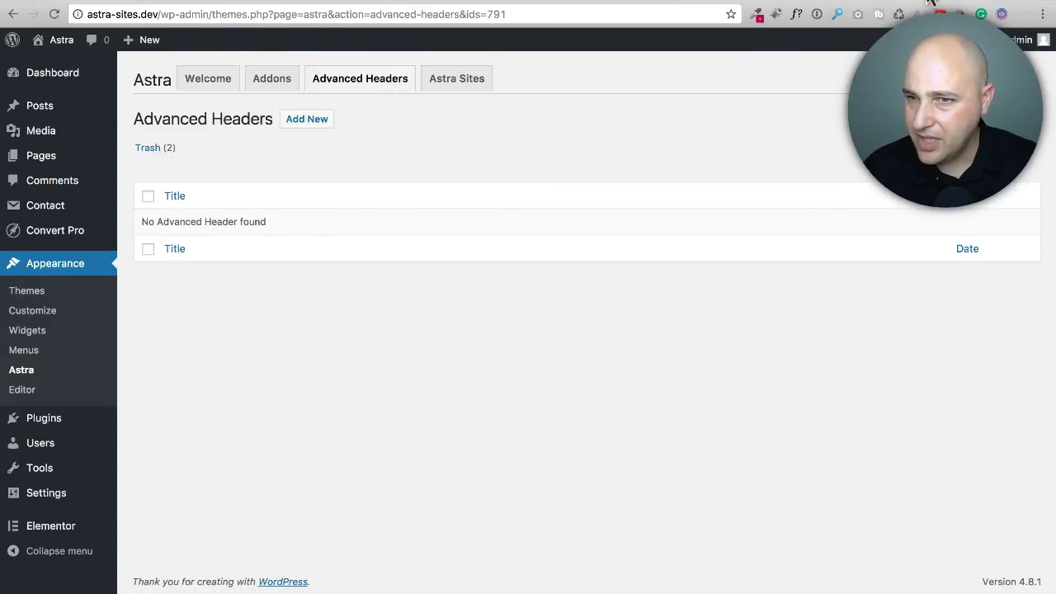
- Reload the "Hello world!" post on the site and inspect the webinar opt-in form in its sidebar
click(106, 1)
click(53, 14)
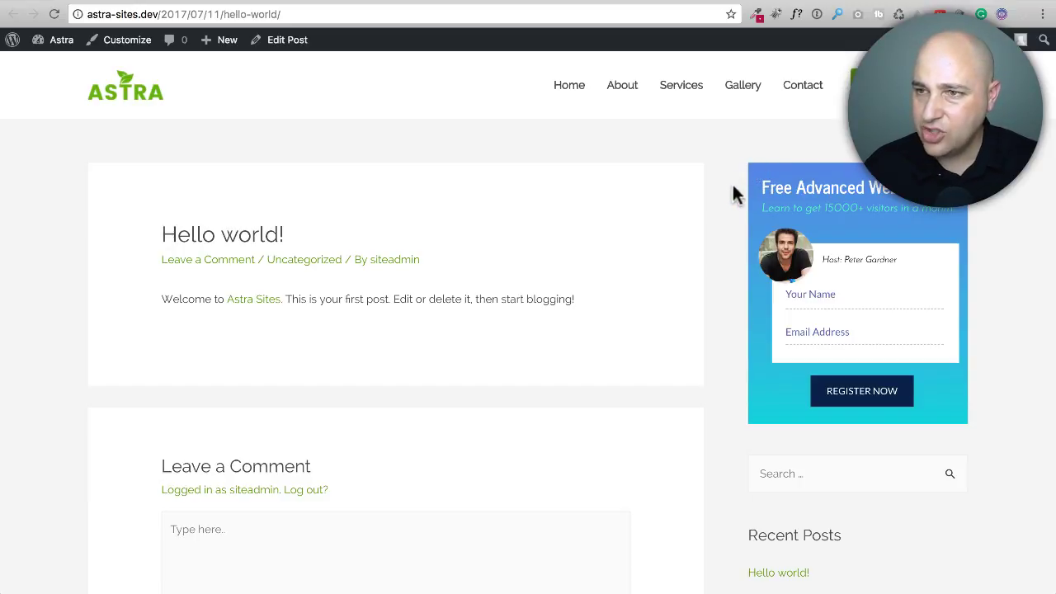
scroll(753, 324, down, 5)
scroll(754, 314, up, 5)
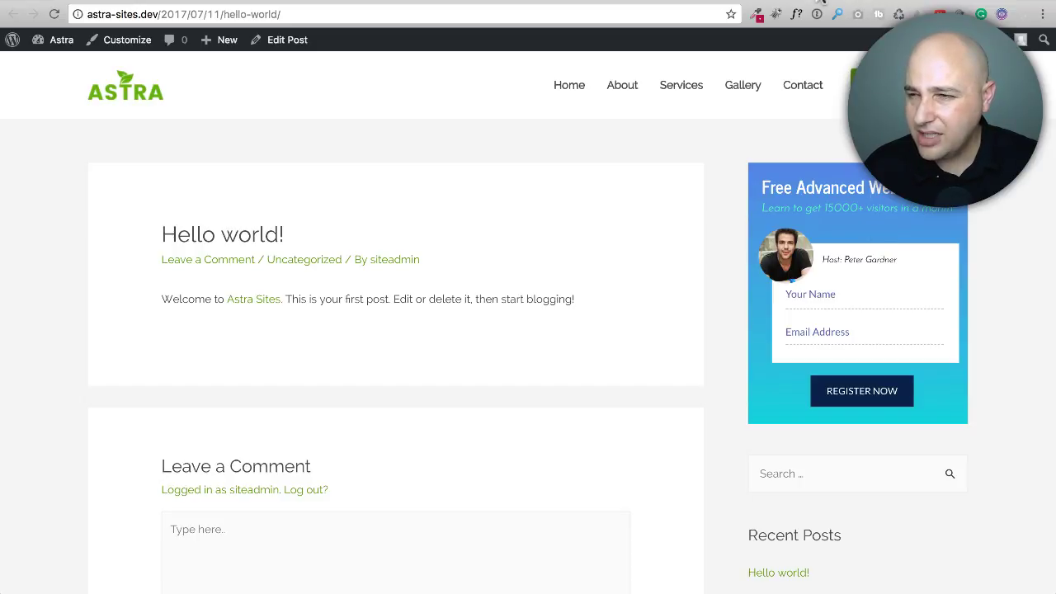
drag(772, 259, 771, 231)
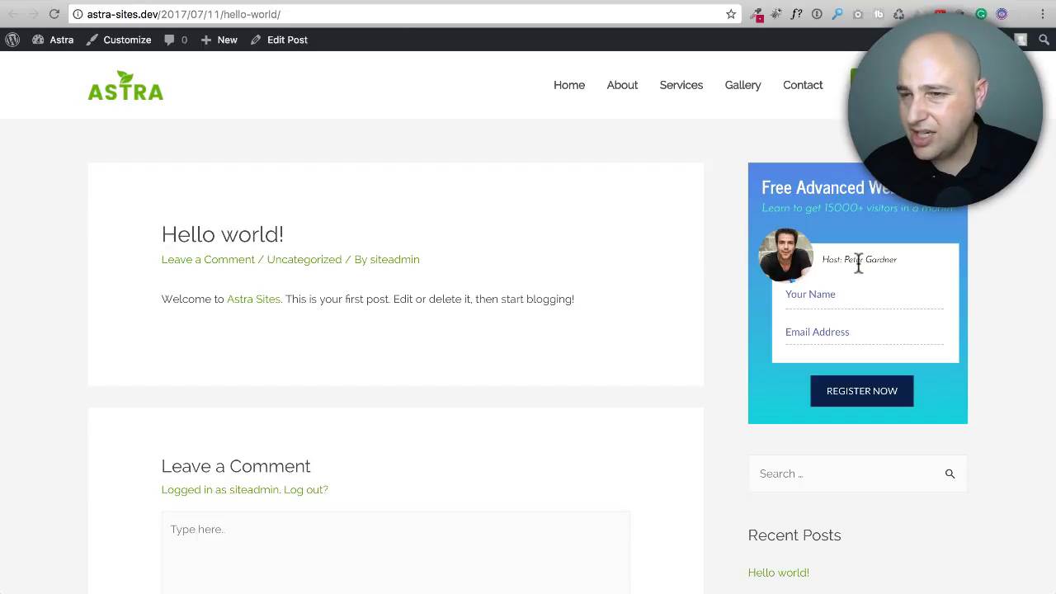
- Look over Convert Pro's A/B tests page and general settings, and return to its dashboard
click(728, 2)
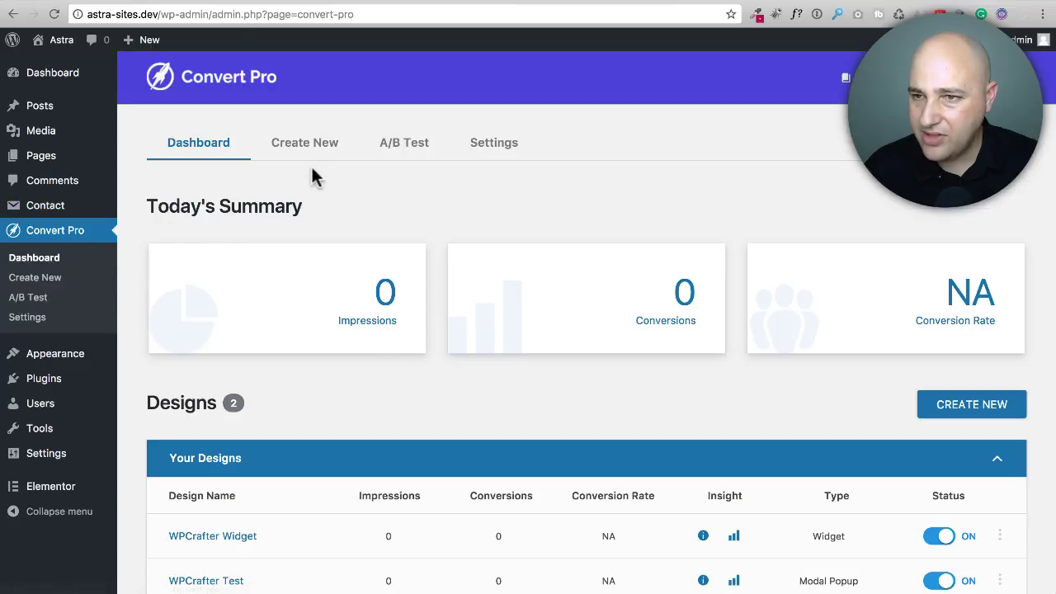
click(393, 150)
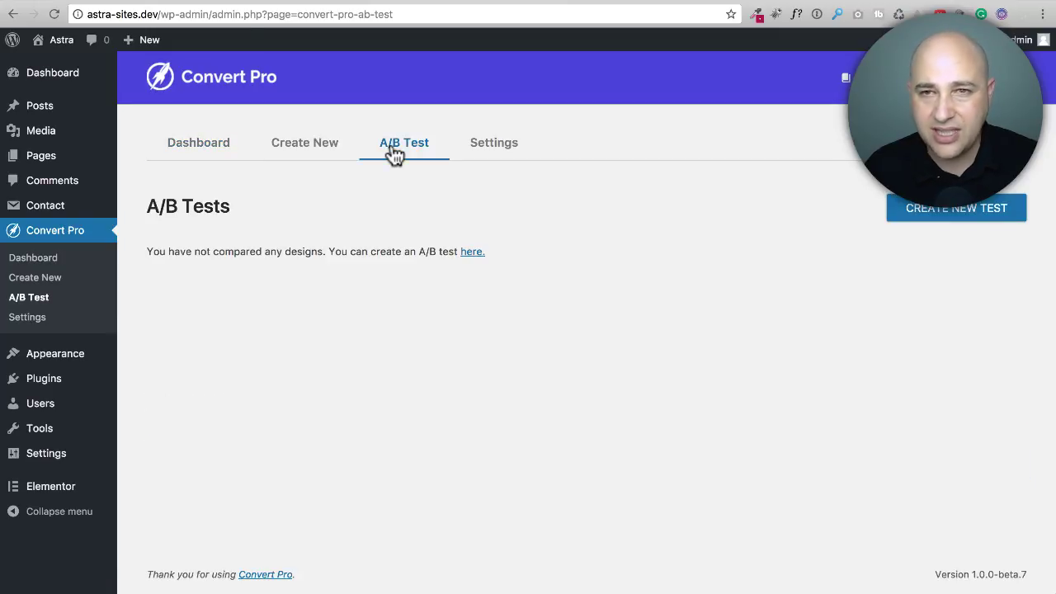
click(497, 153)
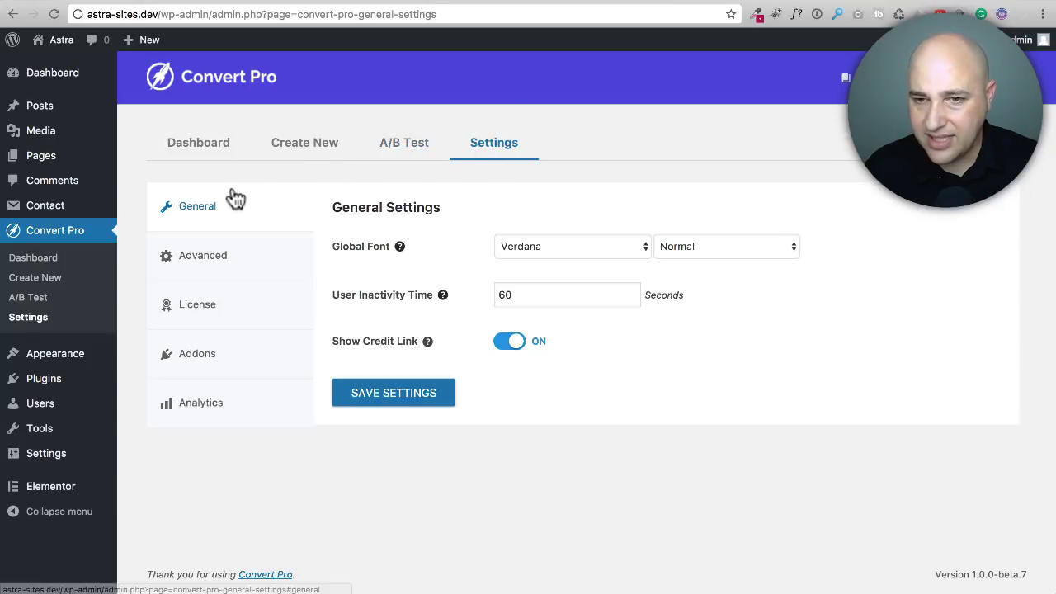
click(53, 260)
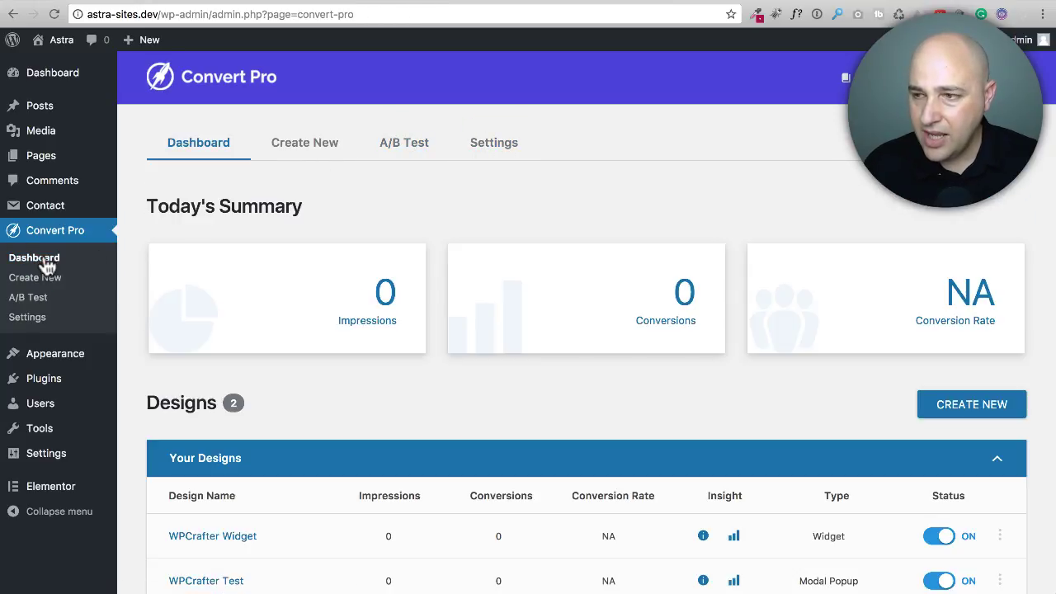